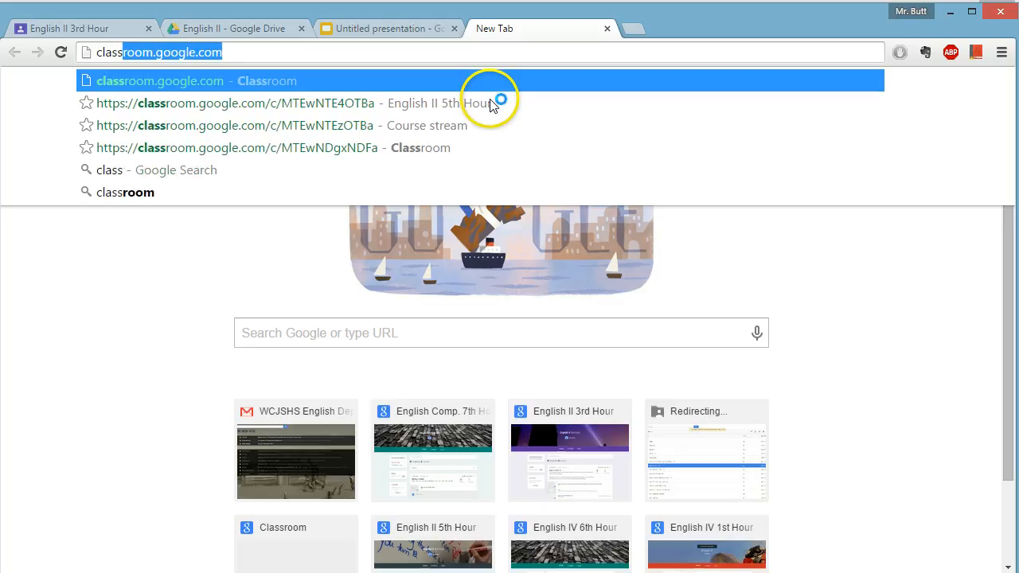
- Open classroom.google.com and look over the existing class cards on the home page
key("Return")
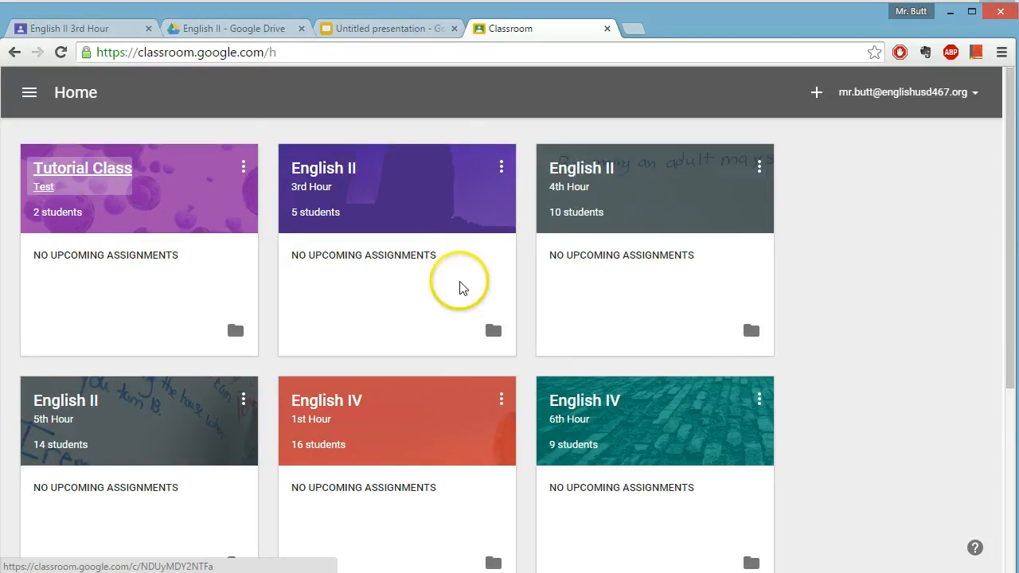
scroll(174, 253, "down", 1)
scroll(174, 253, "down", 2)
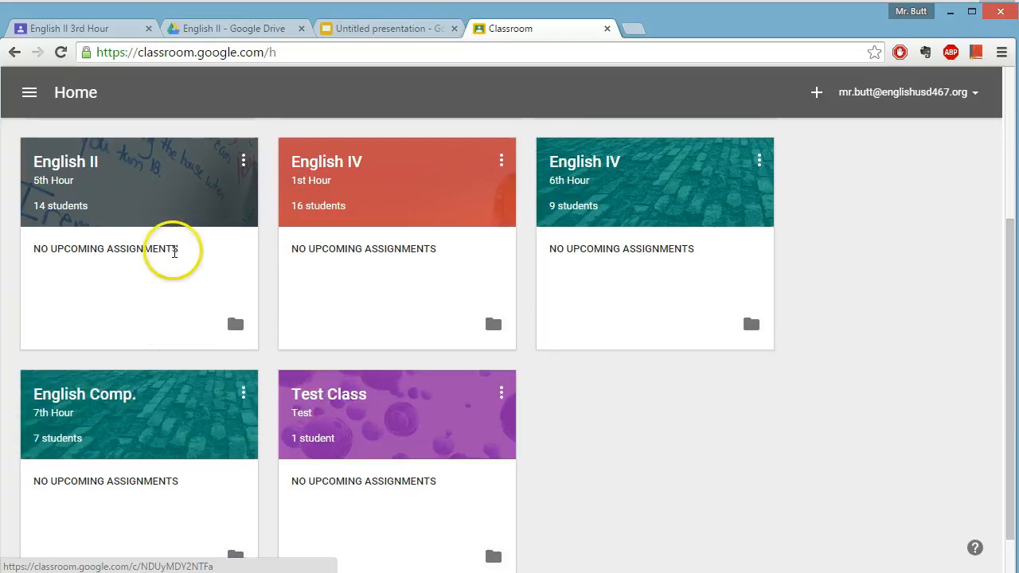
scroll(175, 264, "up", 2)
scroll(178, 280, "down", 1)
scroll(319, 411, "up", 2)
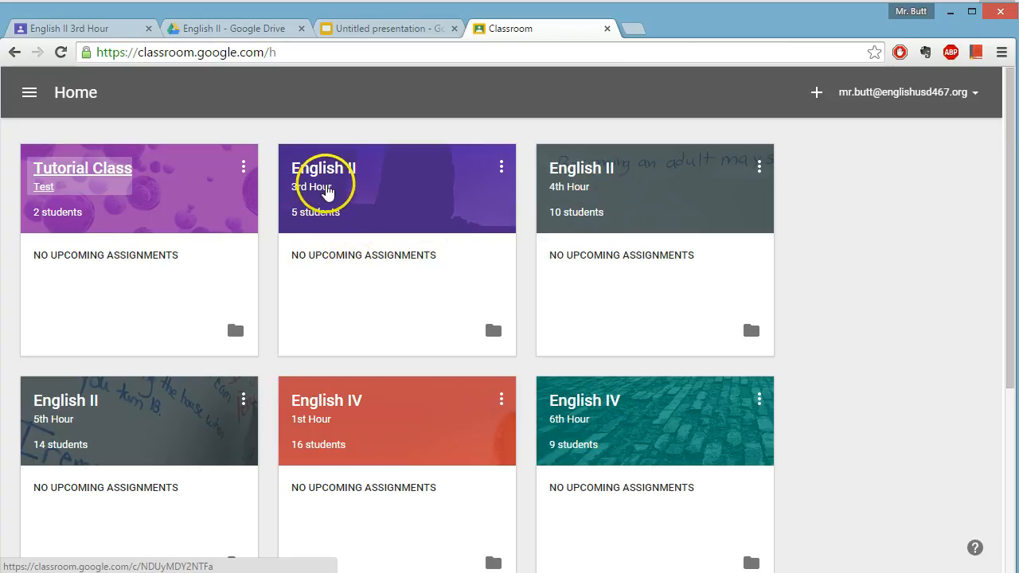
scroll(94, 420, "down", 3)
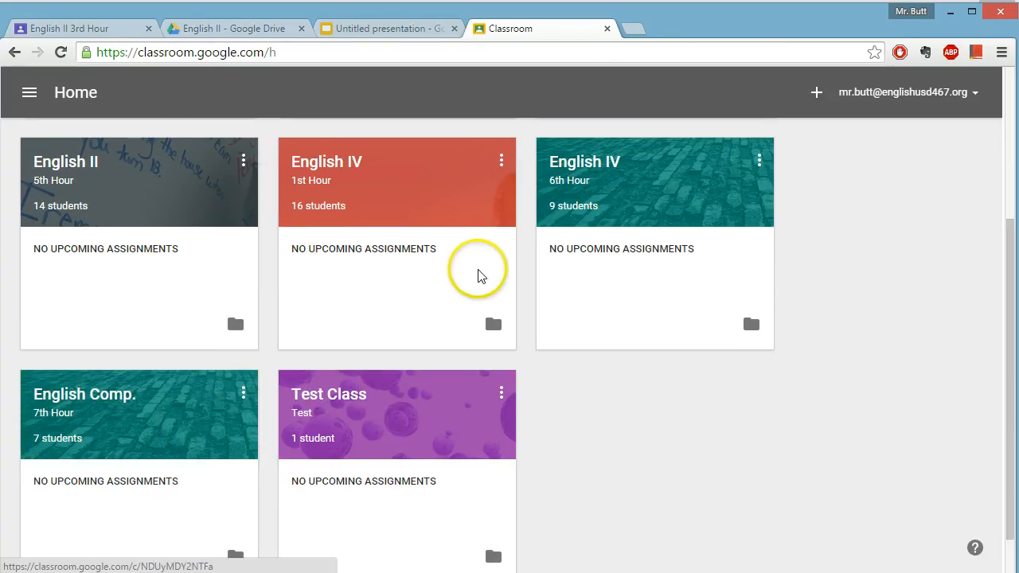
scroll(22, 498, "up", 3)
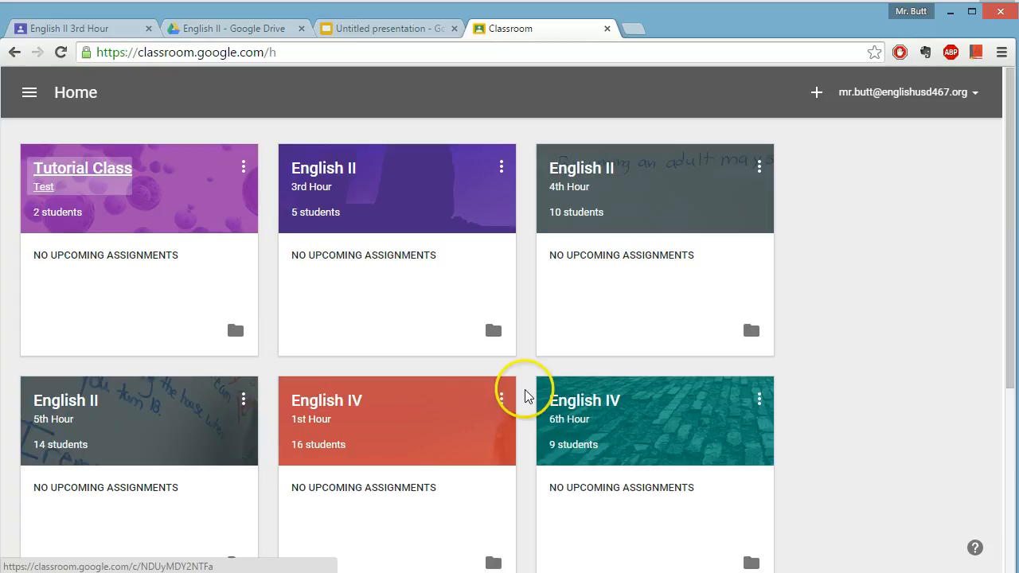
- Create a class named Test Class 2, leaving the section blank
left_click(820, 94)
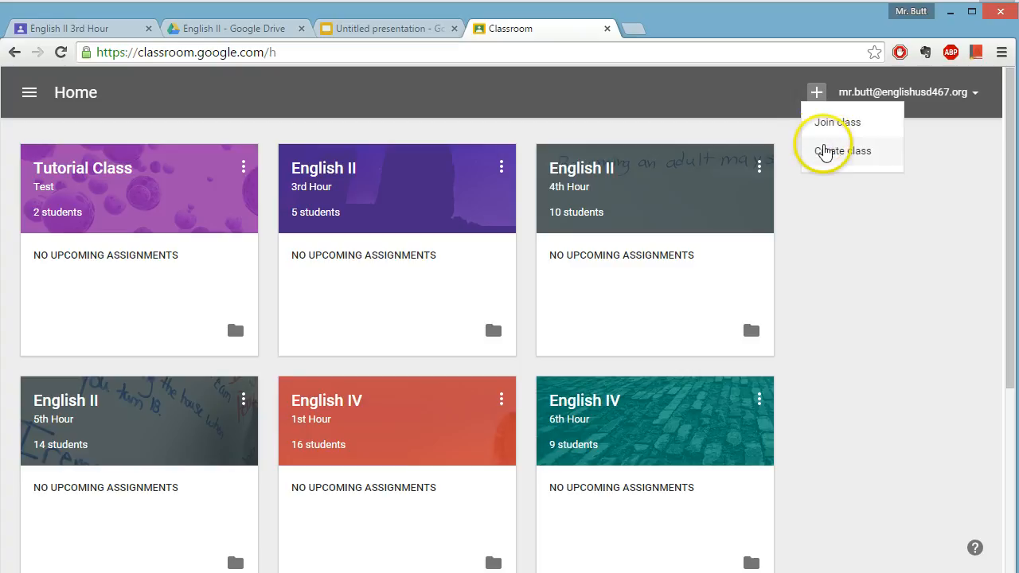
left_click(824, 162)
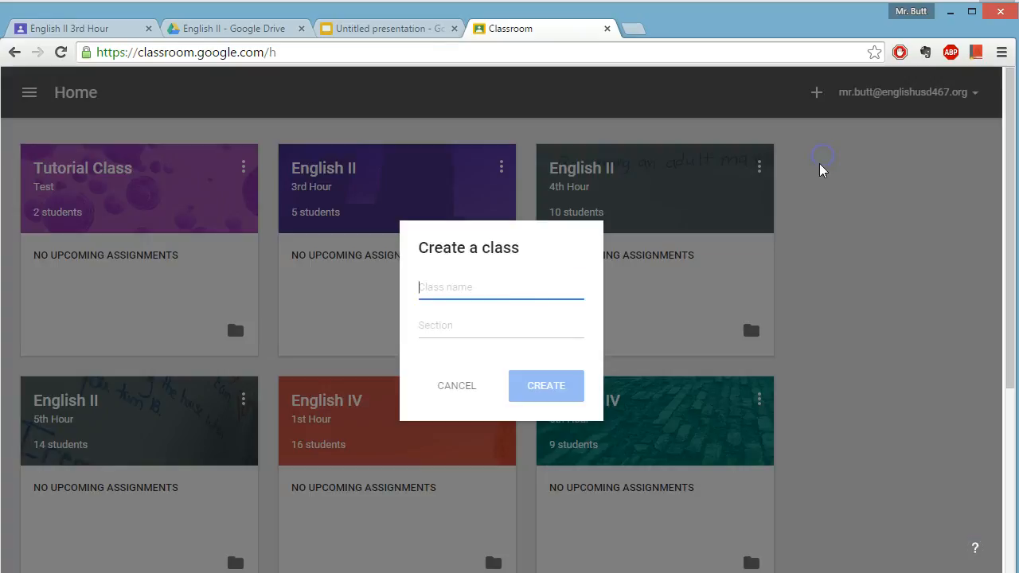
type("Test Class 2")
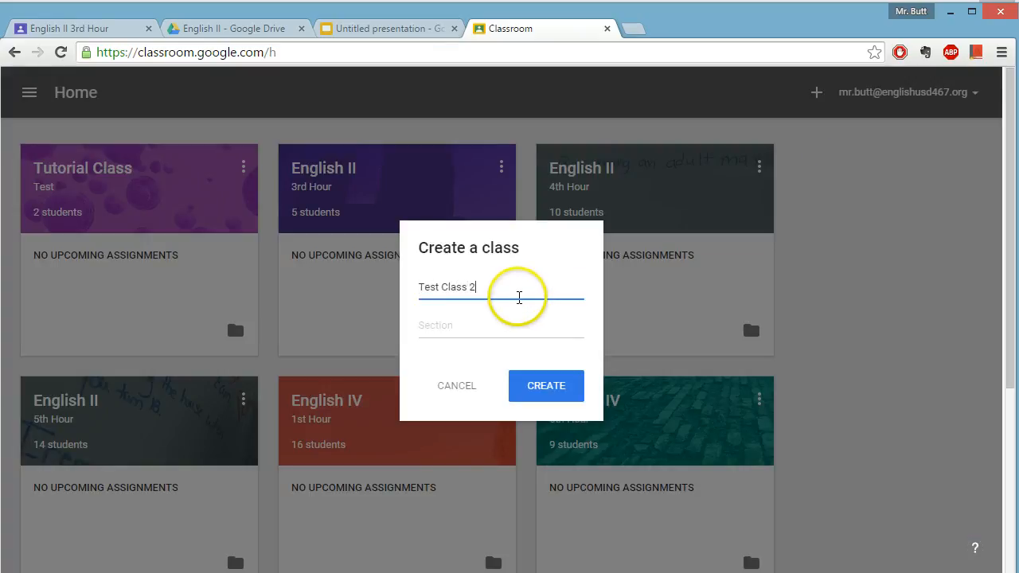
left_click(535, 388)
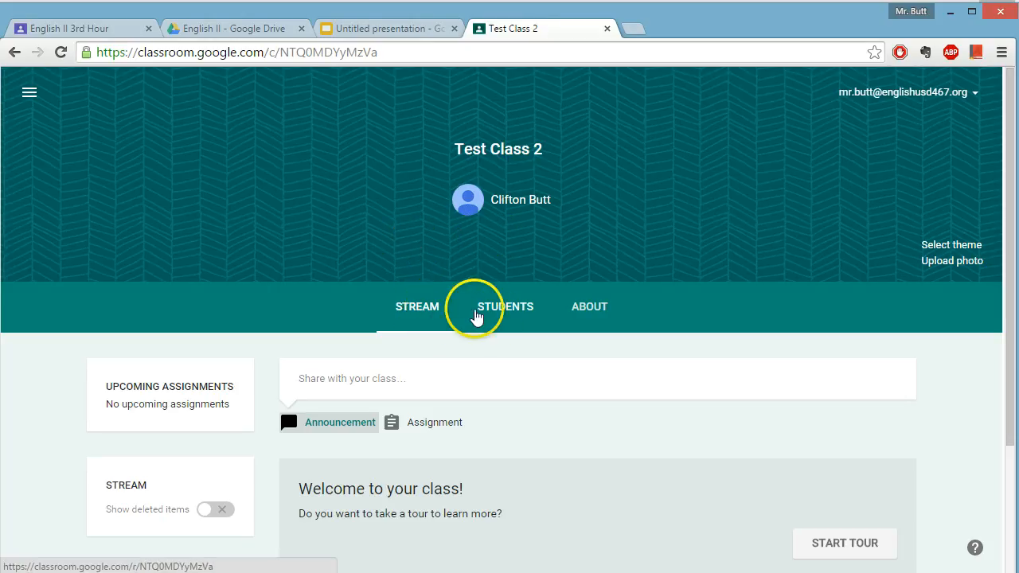
- Review the new class's About page, including its optional details, Google Drive folder and materials area
left_click(605, 320)
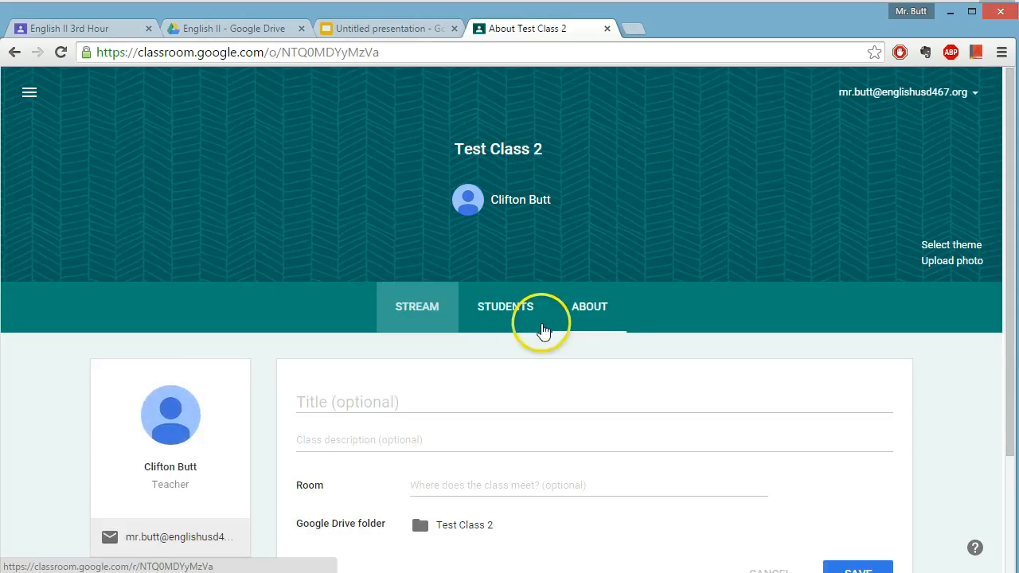
scroll(510, 328, "down", 1)
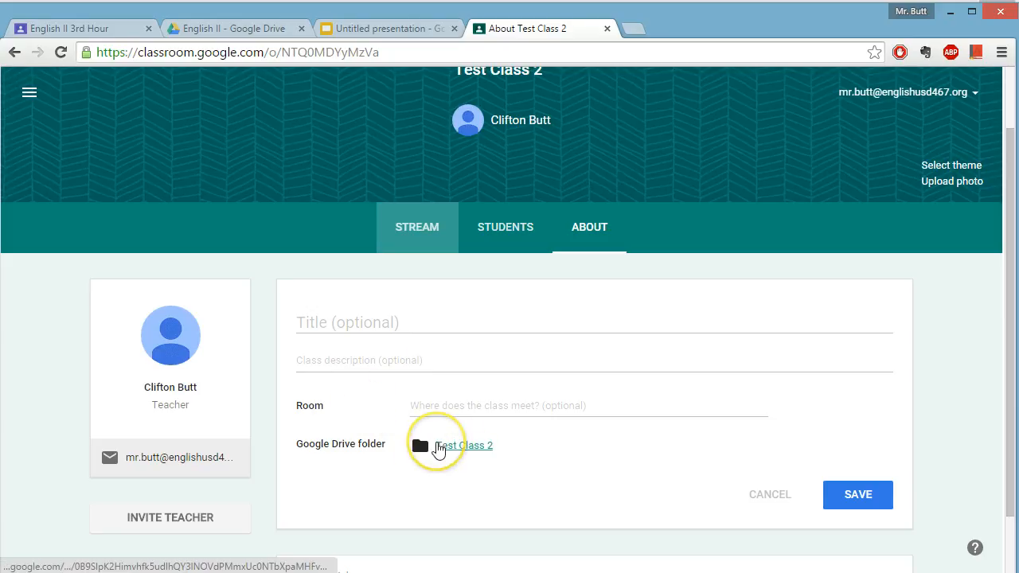
scroll(438, 450, "down", 1)
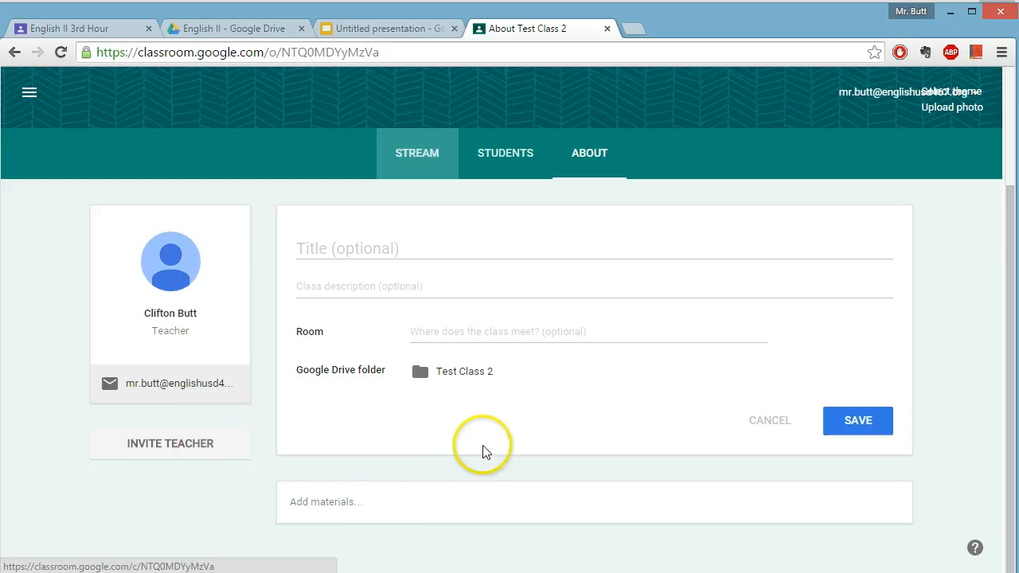
scroll(483, 448, "up", 2)
- Copy the class code from the Students page of Test Class 2
left_click(505, 311)
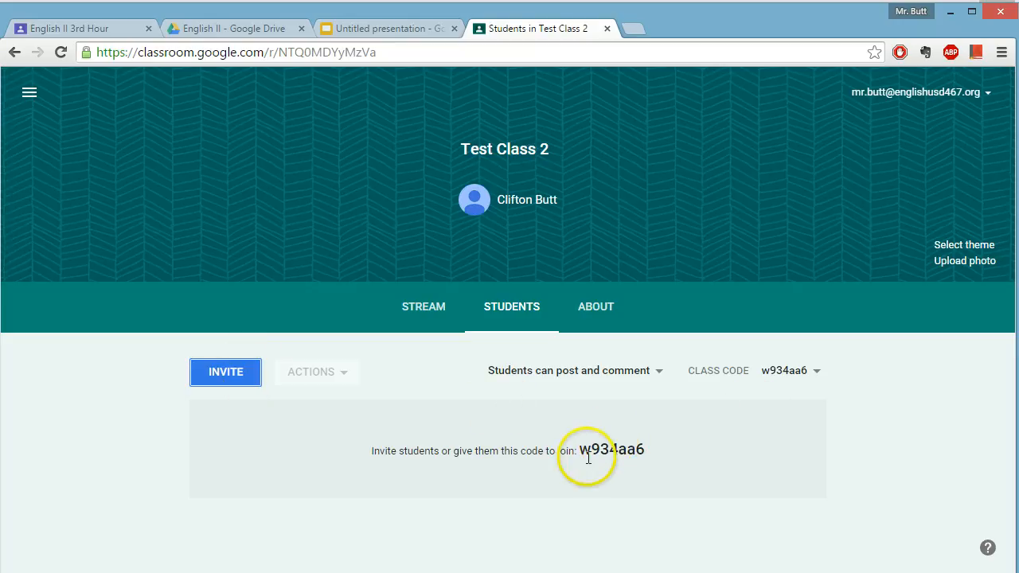
left_click_drag(582, 456, 666, 450)
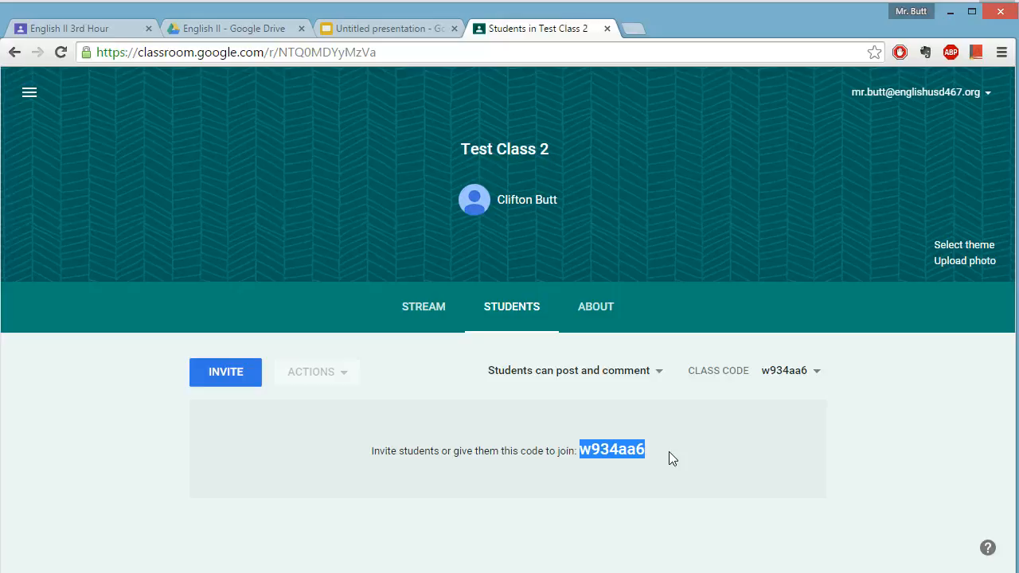
left_click(575, 458)
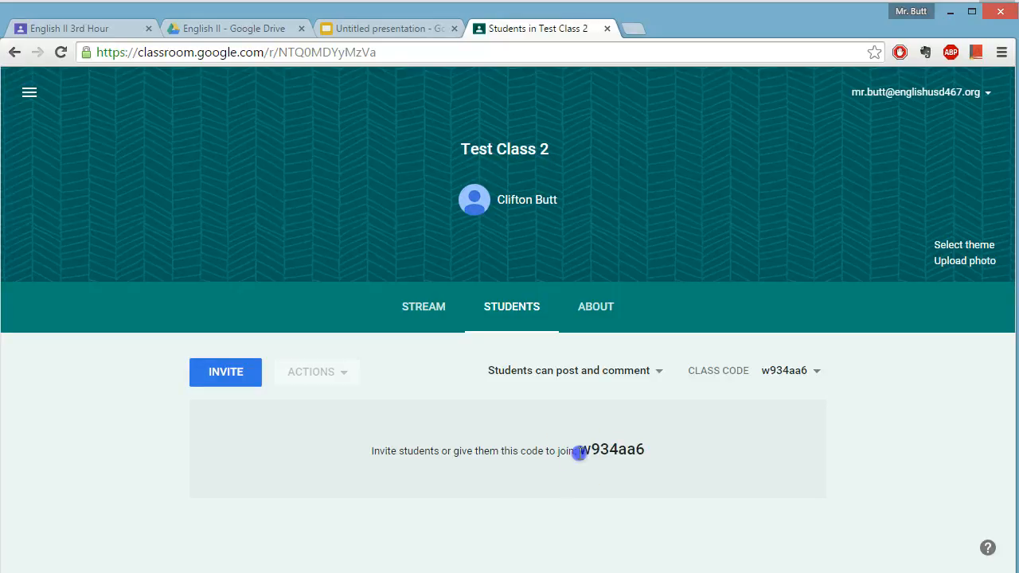
left_click_drag(580, 453, 666, 460)
key("ctrl+c")
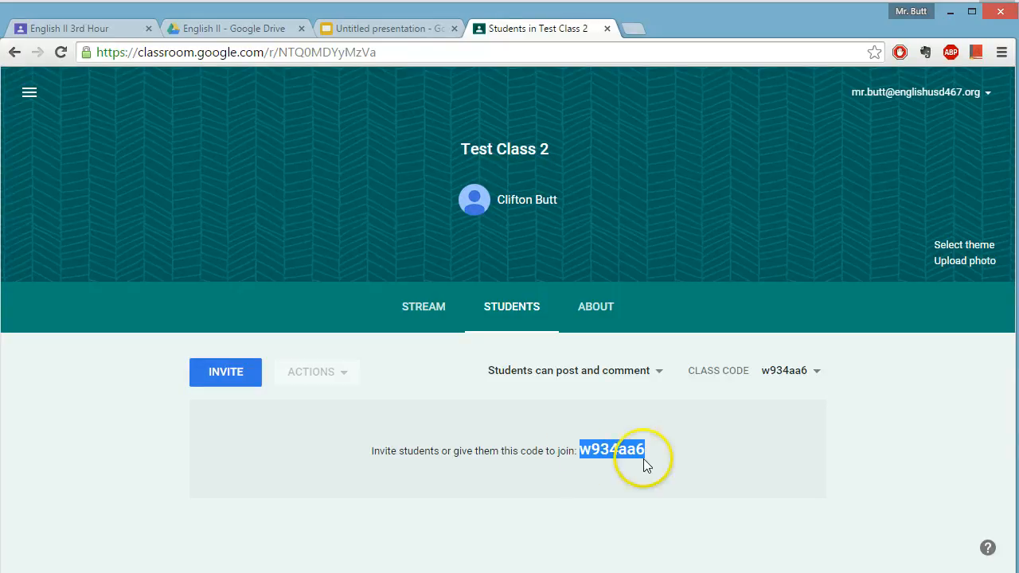
- Look over the class Stream page, including upcoming assignments, the deleted items option and the class code section
left_click(410, 323)
scroll(267, 398, "down", 2)
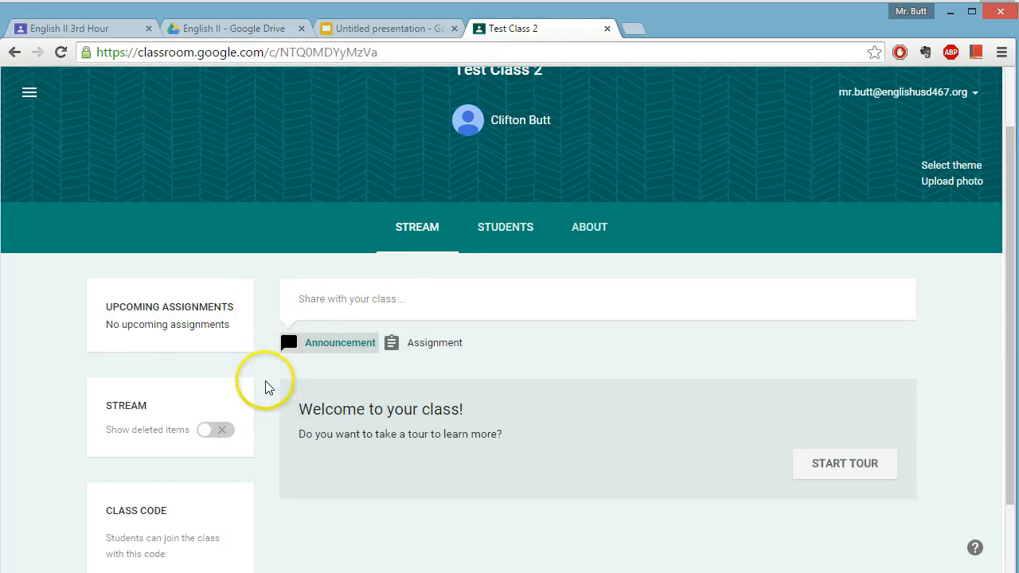
scroll(267, 388, "up", 2)
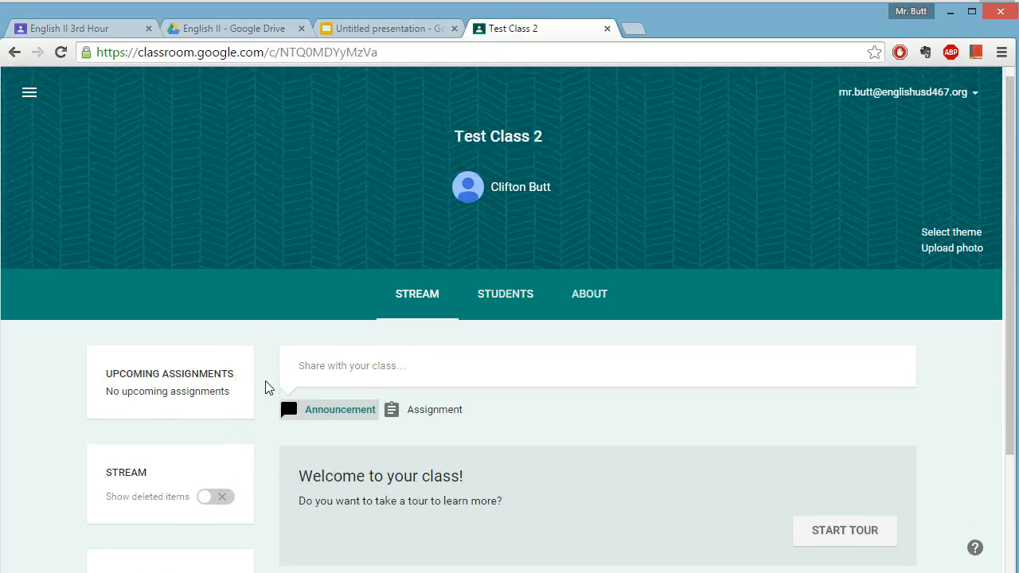
scroll(267, 388, "down", 1)
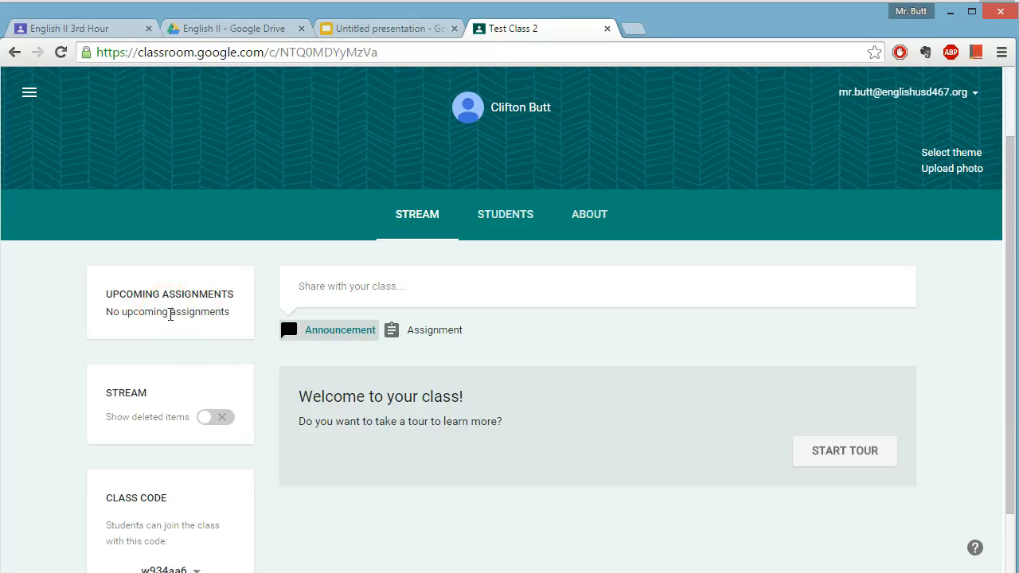
scroll(170, 315, "down", 1)
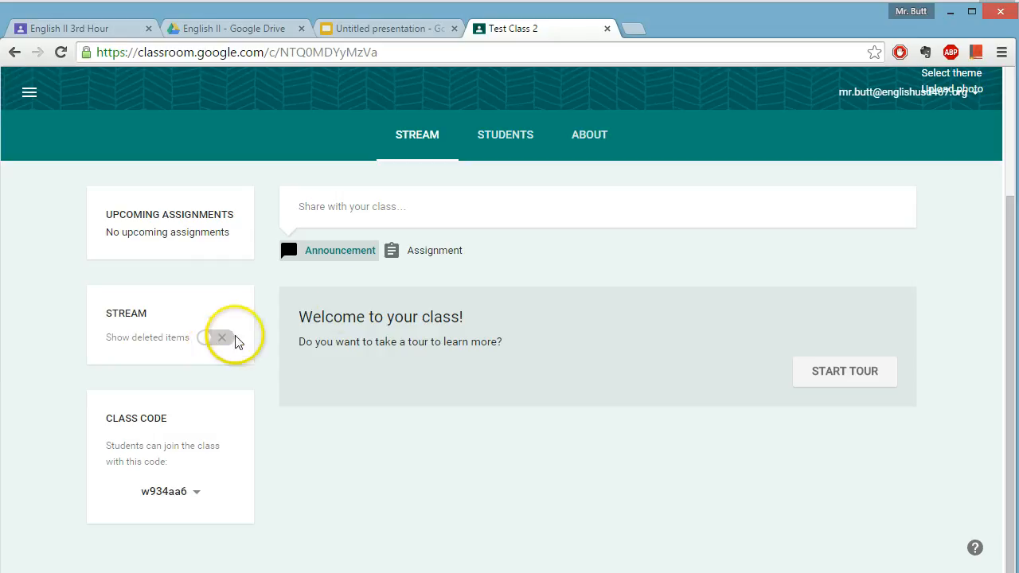
- Go through the welcome tour of the class from start to finish
left_click(811, 387)
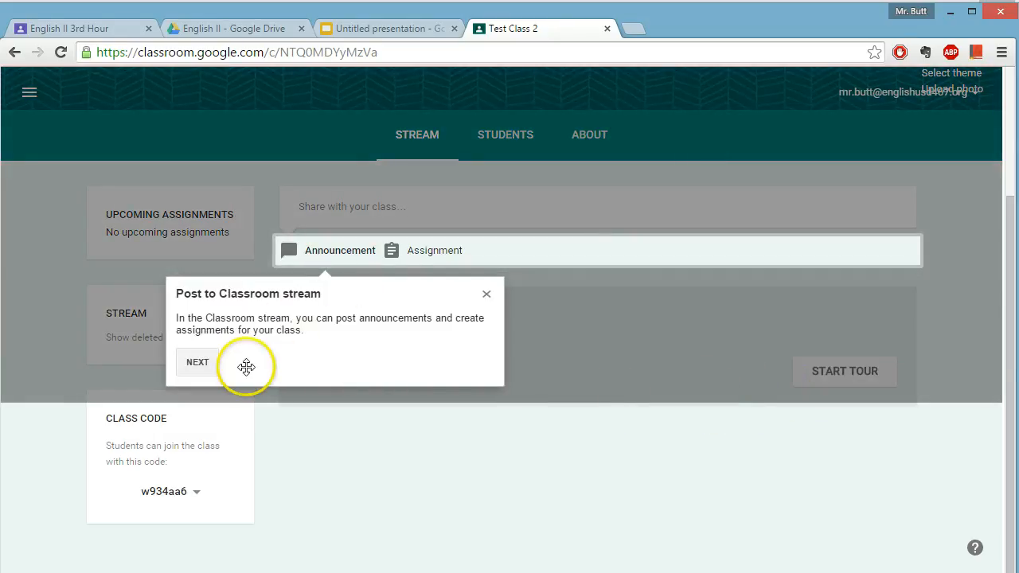
left_click(212, 367)
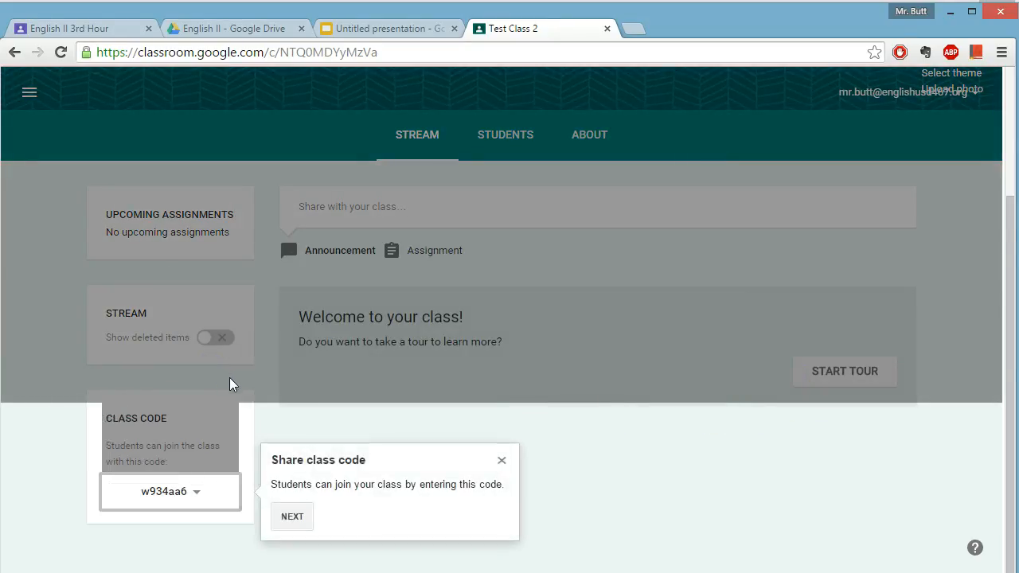
left_click(292, 517)
left_click(303, 476)
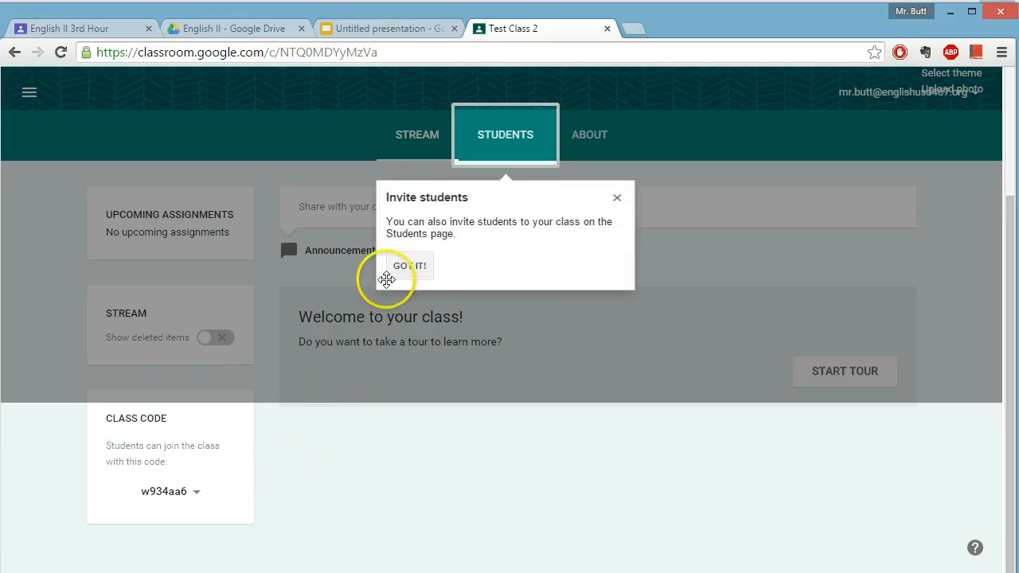
left_click(396, 267)
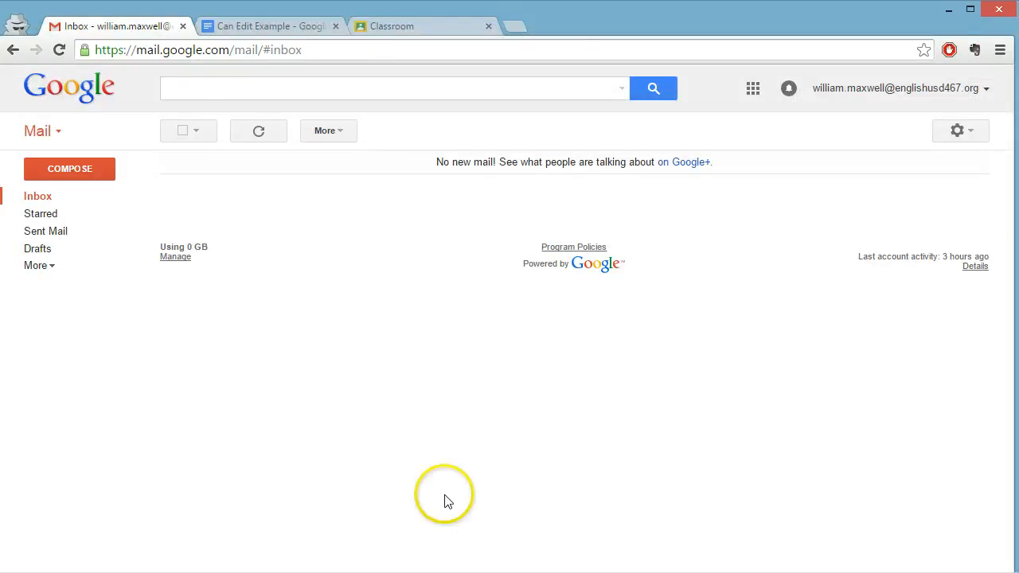
- In the student's browser window, close the Can Edit Example document and join the class in Classroom with the copied class code
middle_click(275, 29)
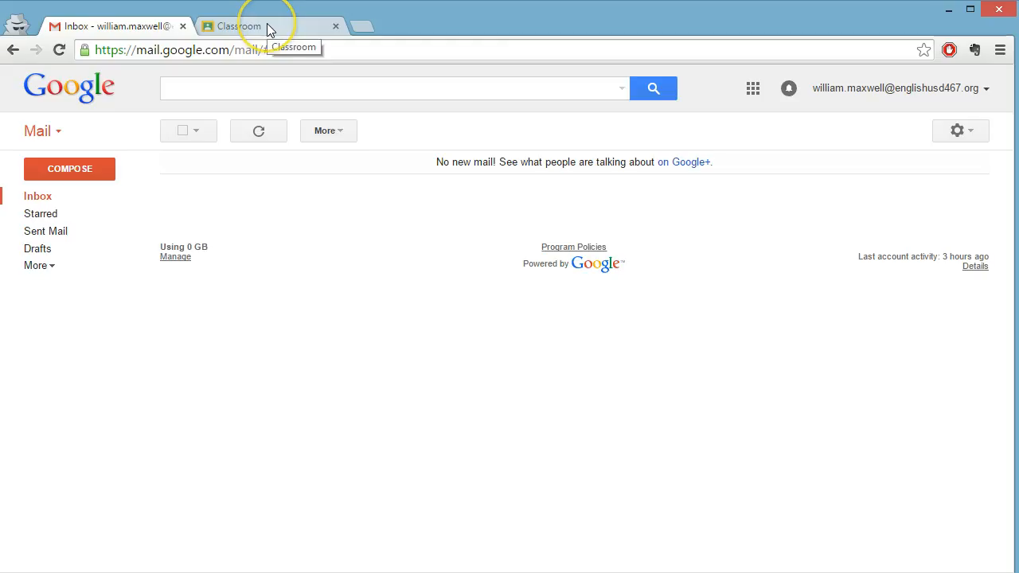
left_click(269, 29)
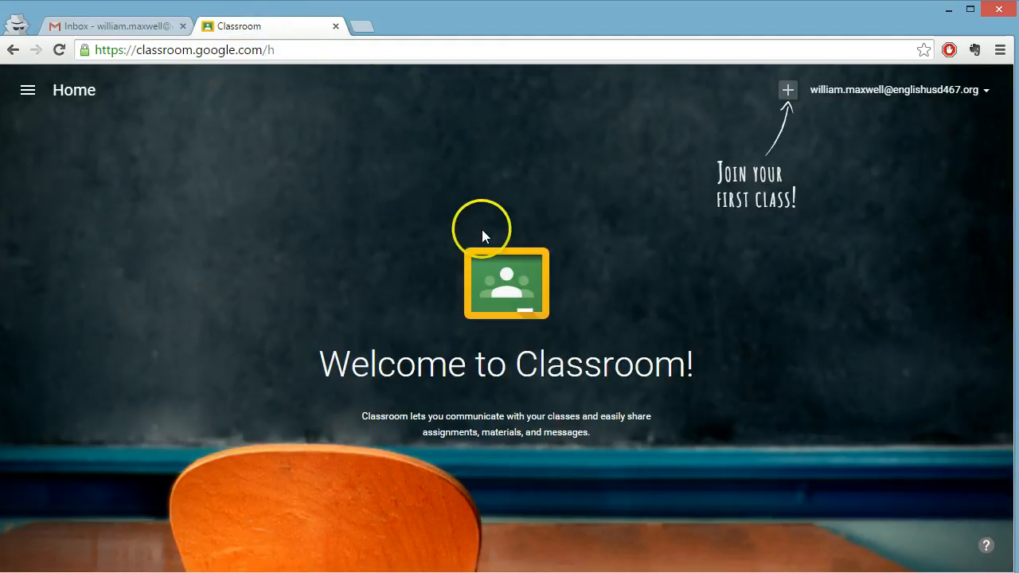
left_click(786, 92)
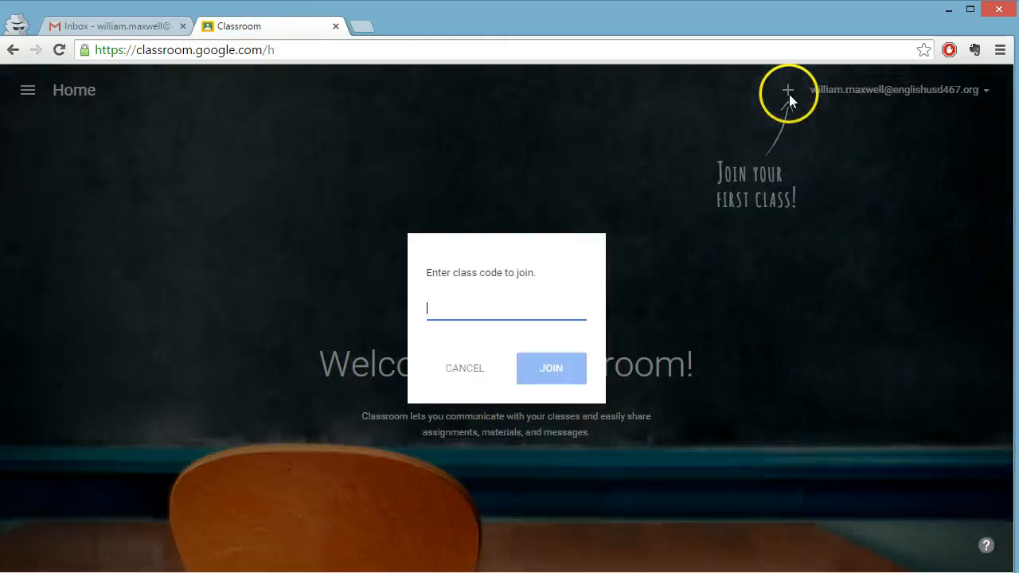
key("ctrl+v")
left_click(538, 368)
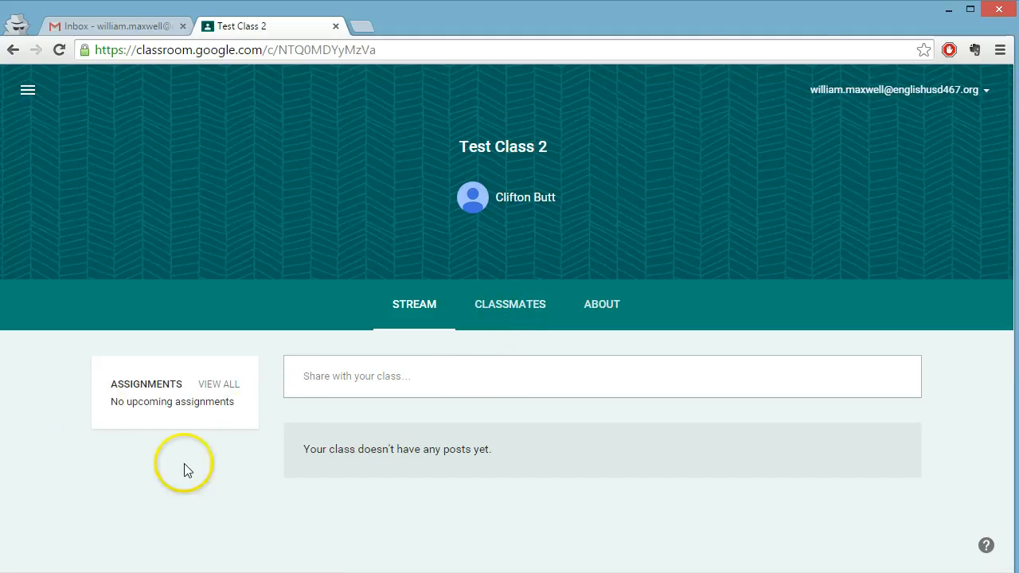
- View the Classmates and About pages of Test Class 2 as the student, and return to the Stream
left_click(506, 313)
left_click(591, 303)
scroll(491, 379, "down", 1)
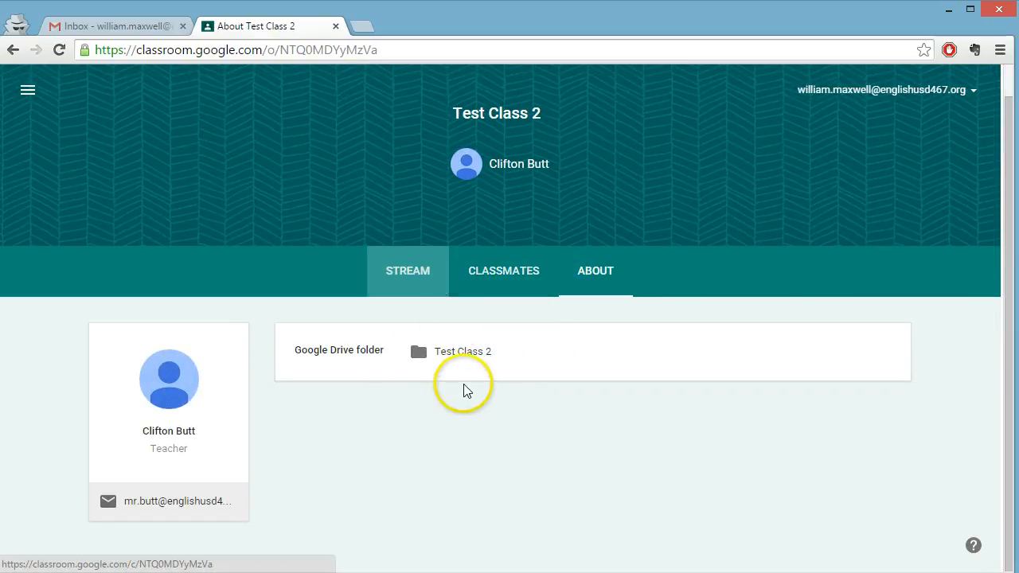
left_click(392, 285)
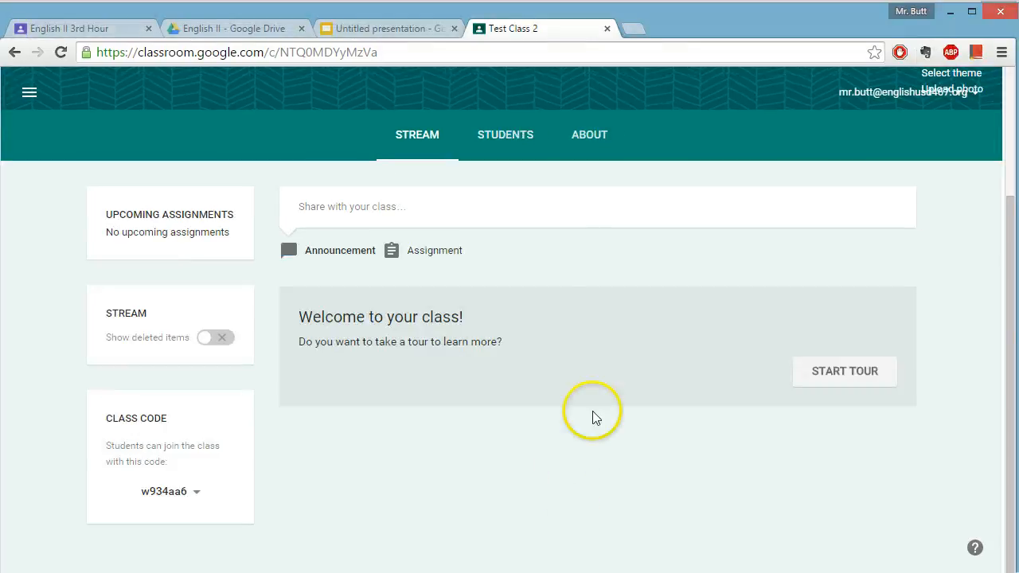
- Switch back to the teacher's window and browse the gallery and pattern themes for Test Class 2 without choosing one
scroll(592, 416, "up", 3)
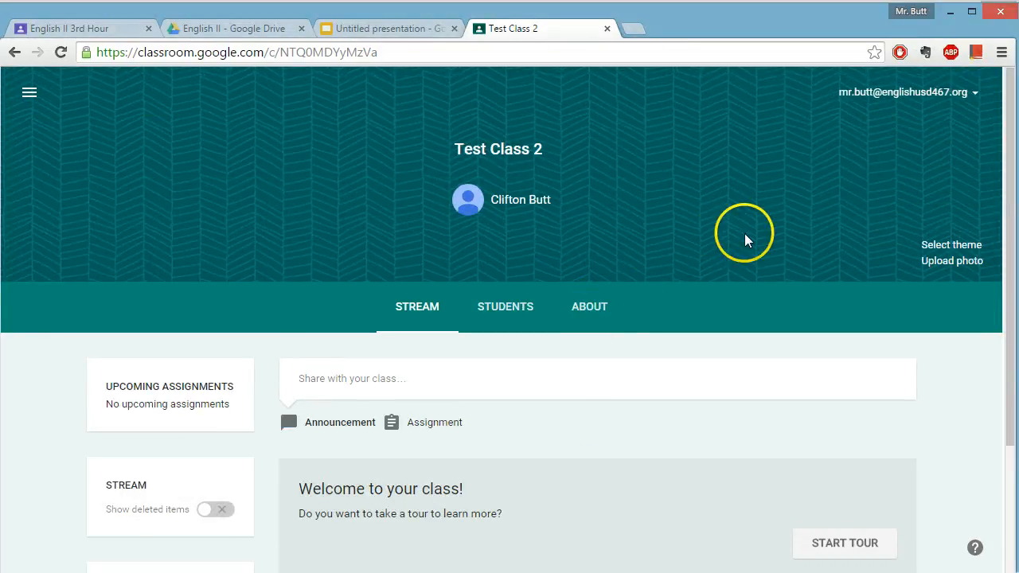
left_click(939, 247)
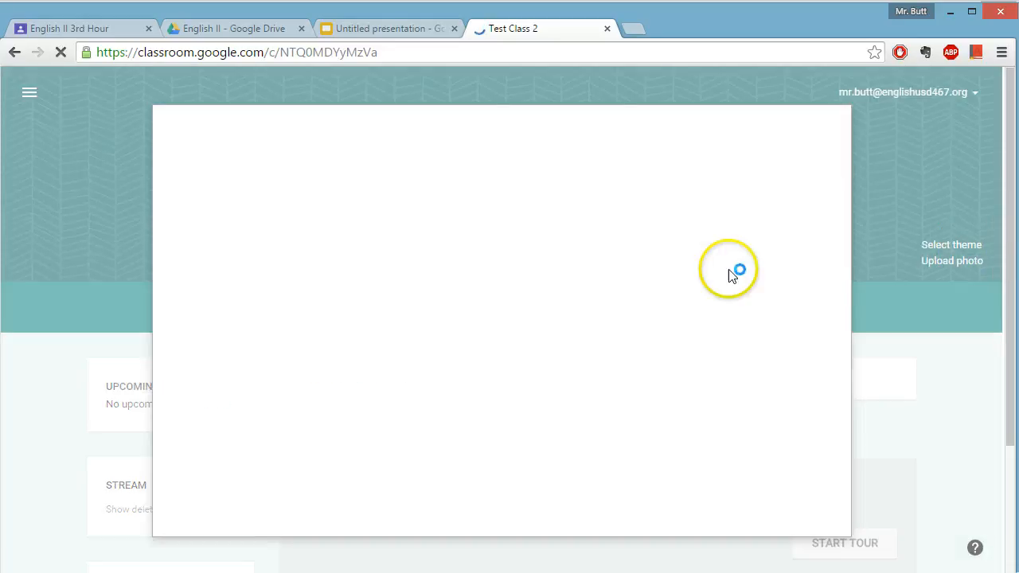
scroll(459, 300, "down", 5)
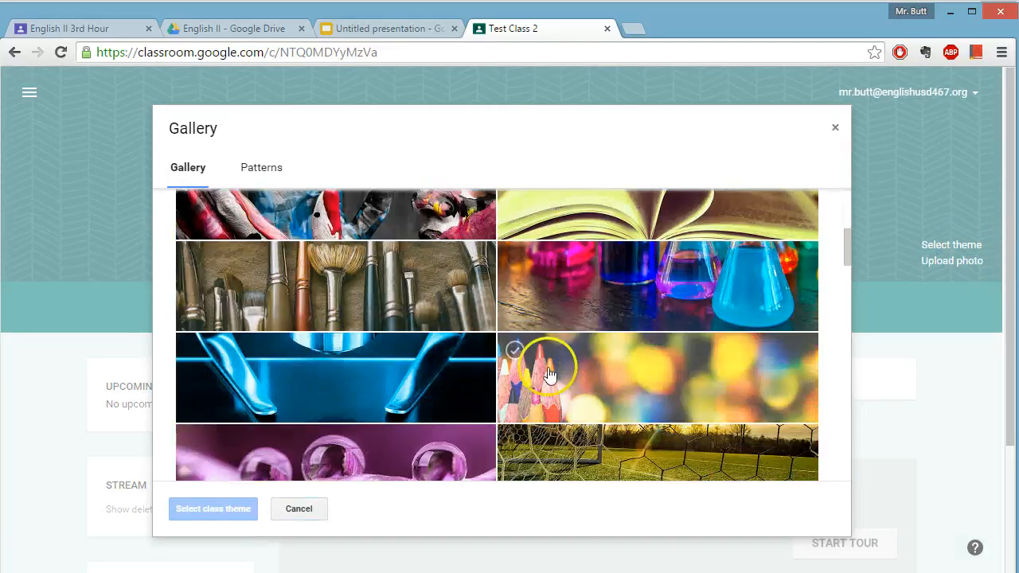
left_click(241, 174)
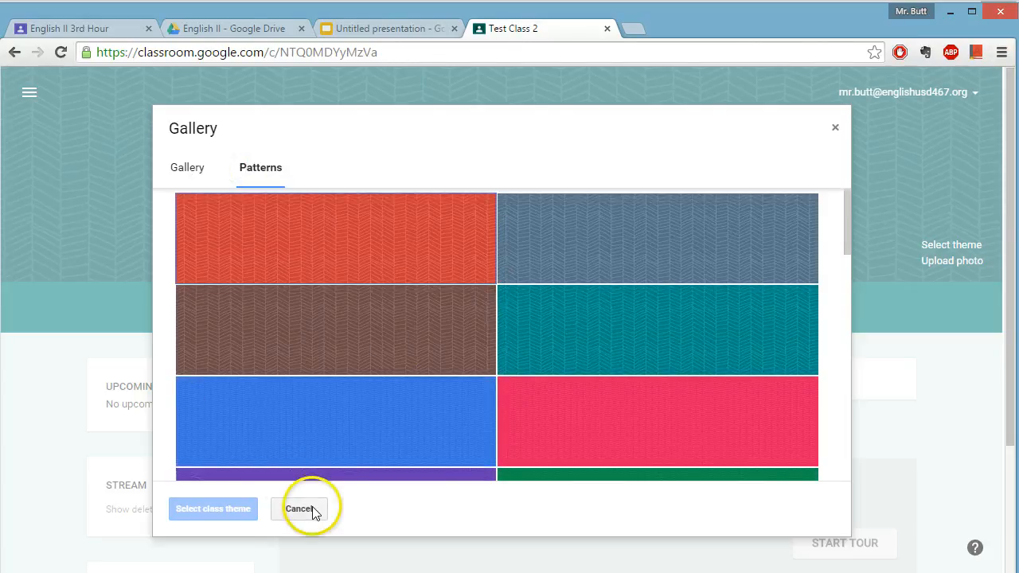
left_click(302, 508)
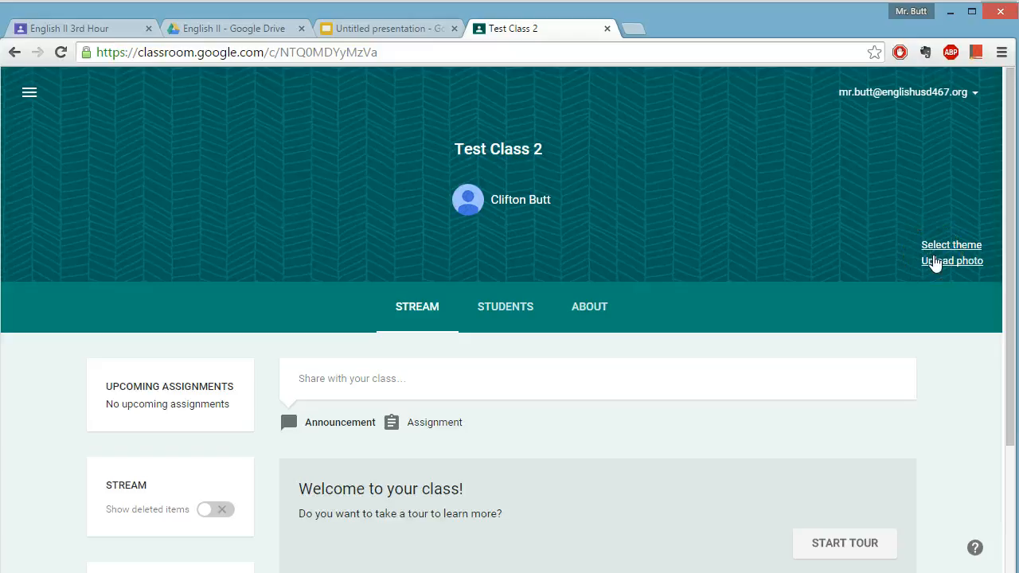
- View the photo upload option for the class header and close it without choosing a photo
left_click(935, 266)
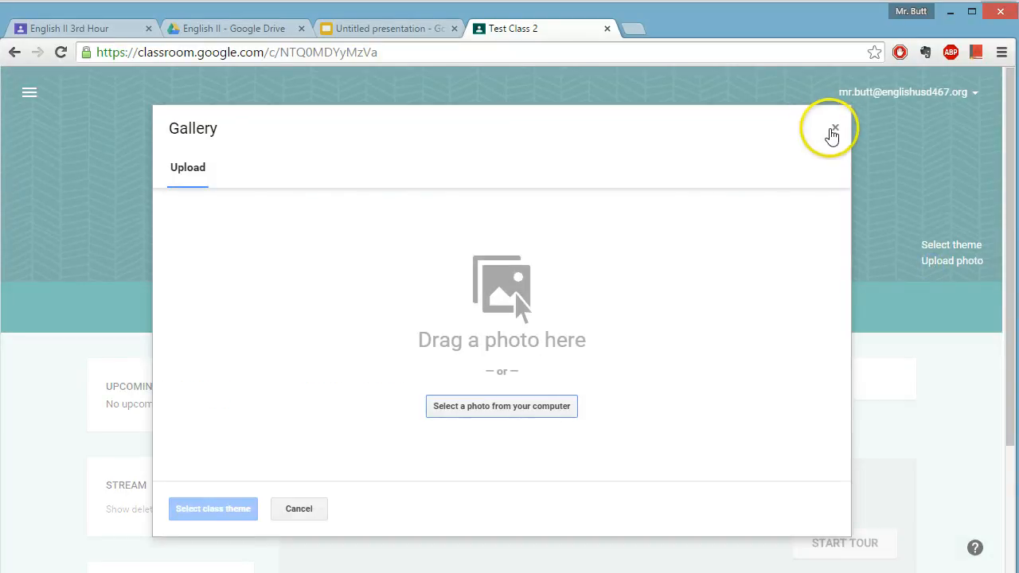
left_click(833, 129)
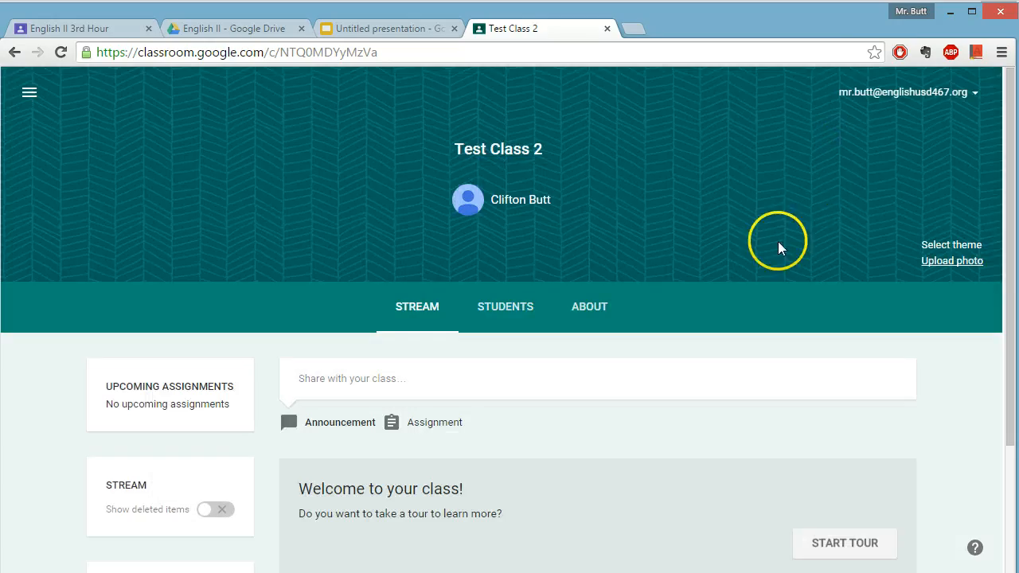
- Start a new announcement in the Test Class 2 stream with the text "Hey everyone Welcome"
scroll(505, 301, "down", 1)
scroll(503, 301, "down", 1)
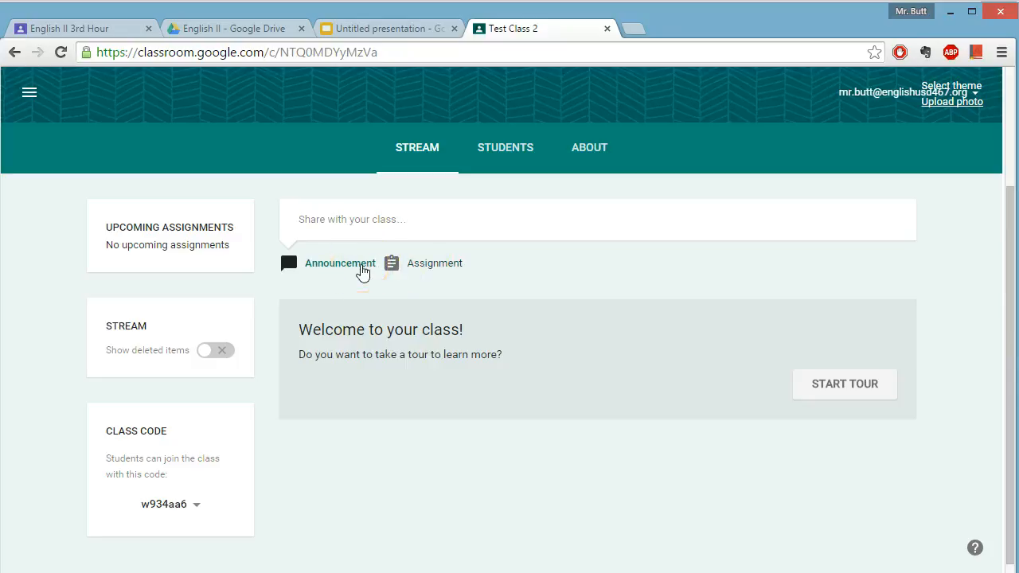
left_click(361, 267)
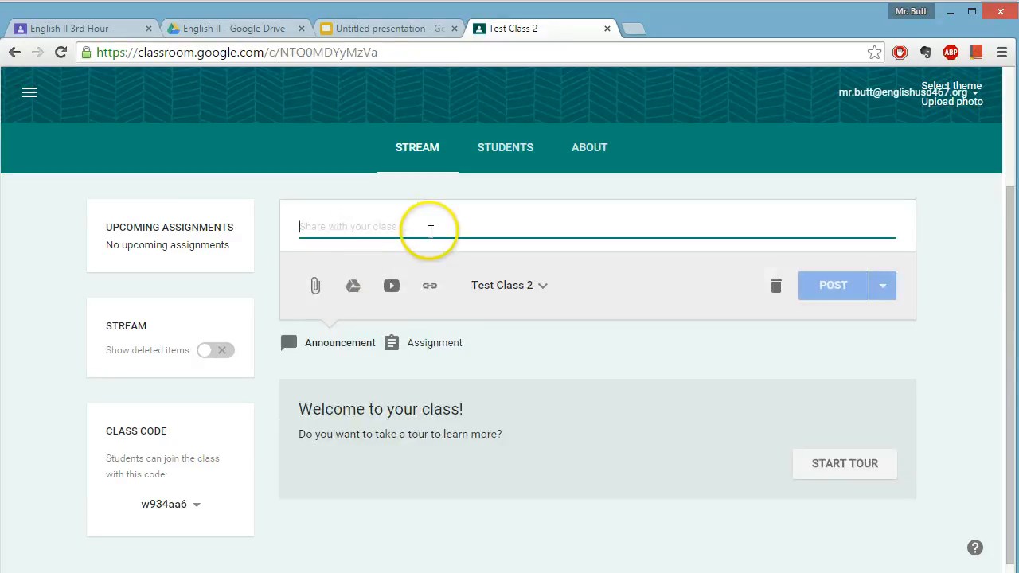
type("Hey everyone Welcome")
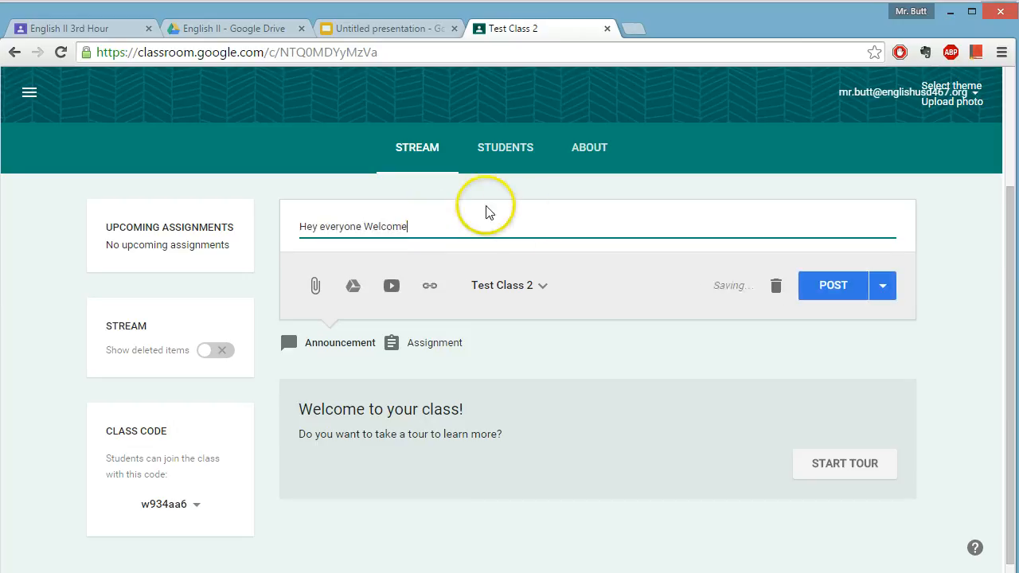
key("Return")
type("asdf")
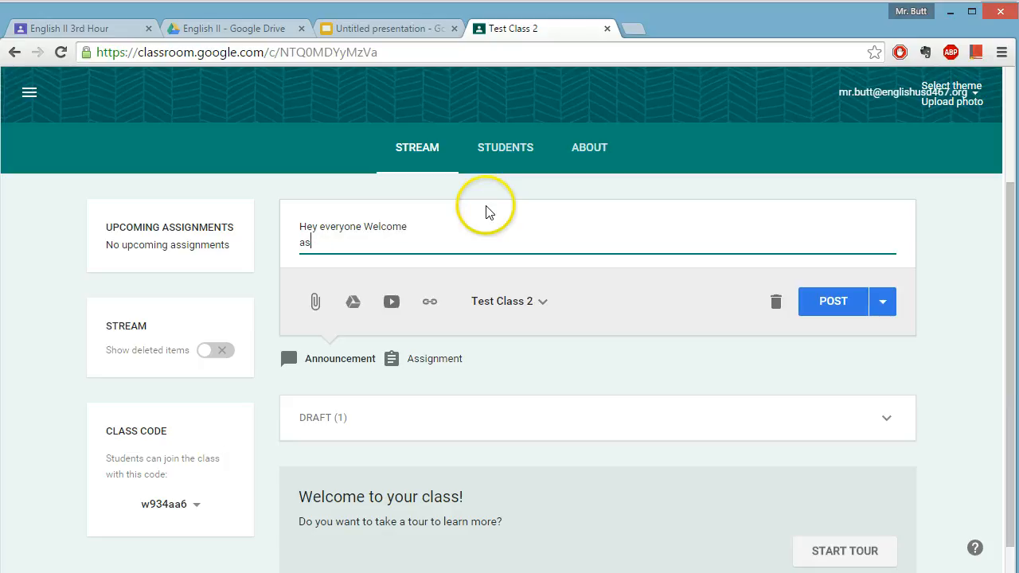
key("BackSpace")
key("Return")
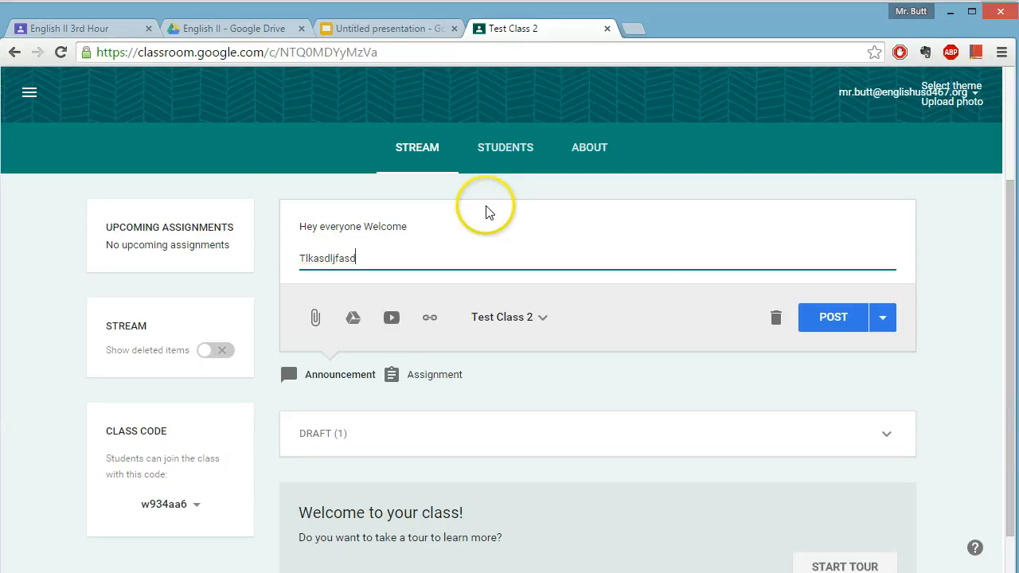
- Look through the announcement's file upload and Google Drive attachment options, cancelling both without attaching anything
left_click(316, 323)
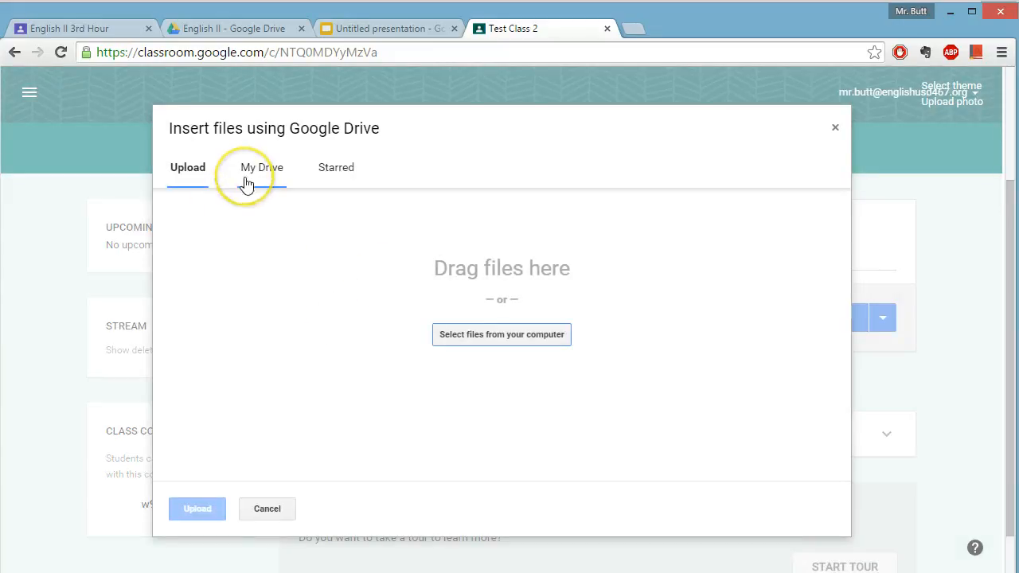
left_click(269, 509)
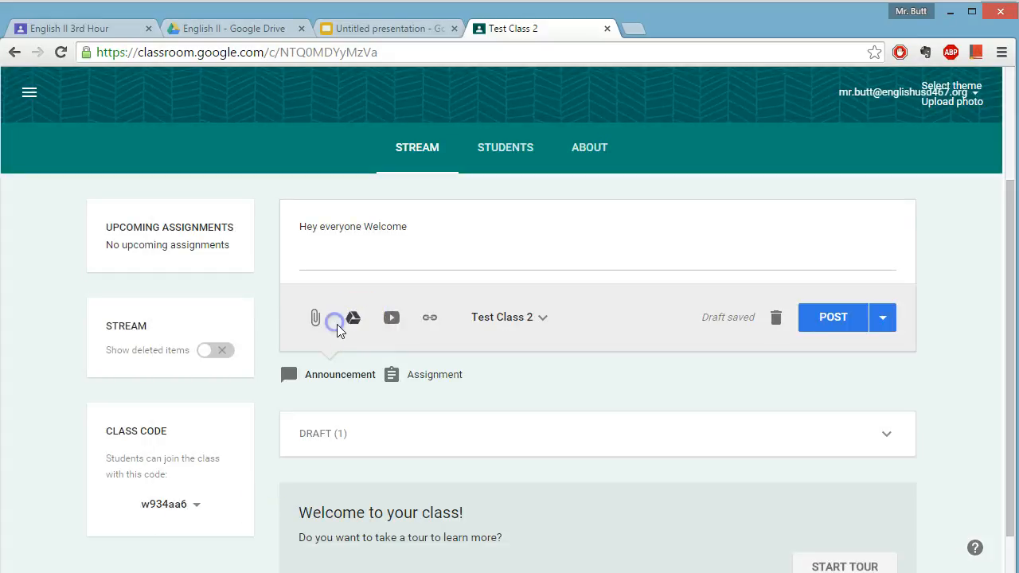
left_click(353, 325)
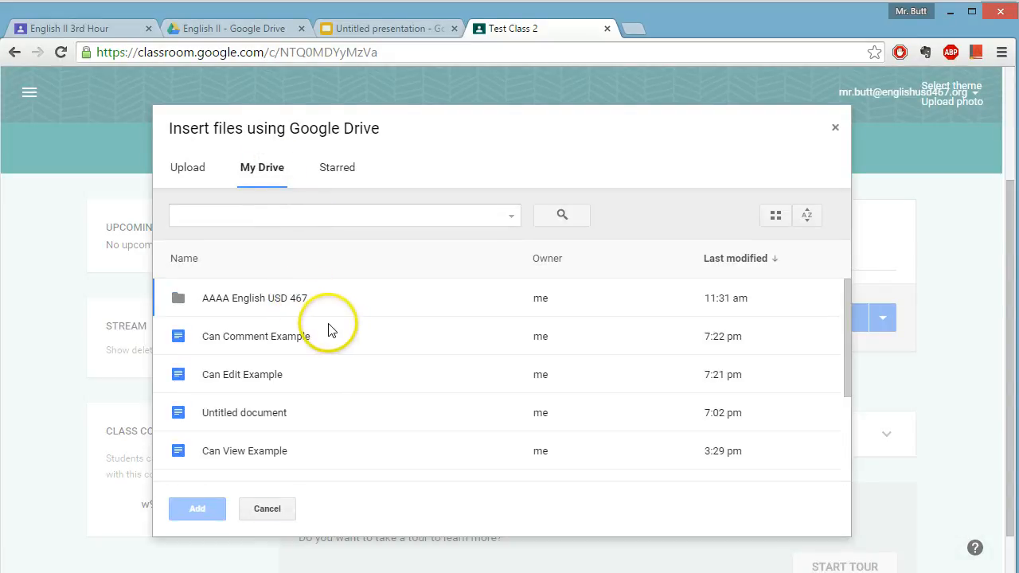
scroll(327, 343, "down", 1)
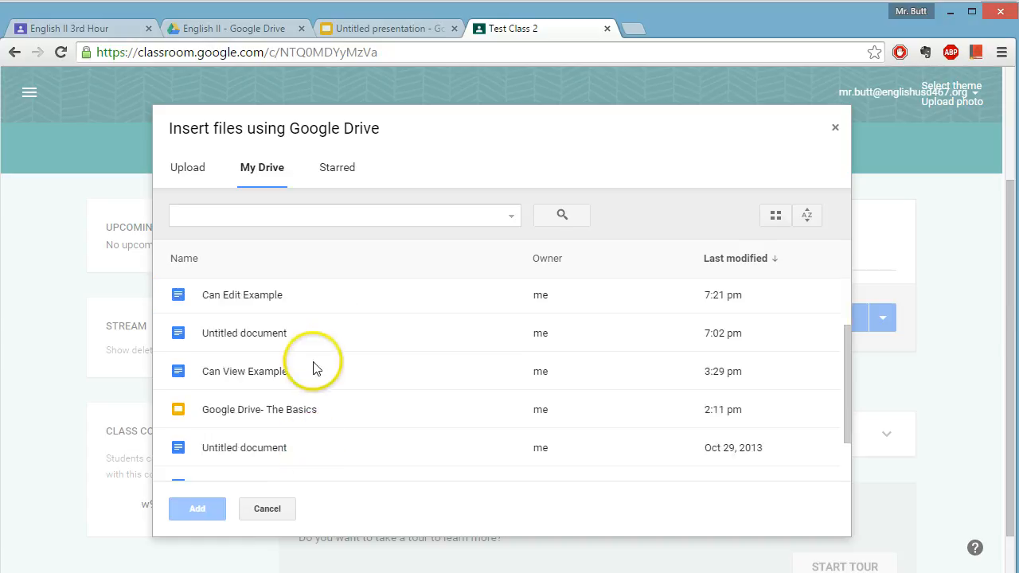
scroll(313, 370, "up", 1)
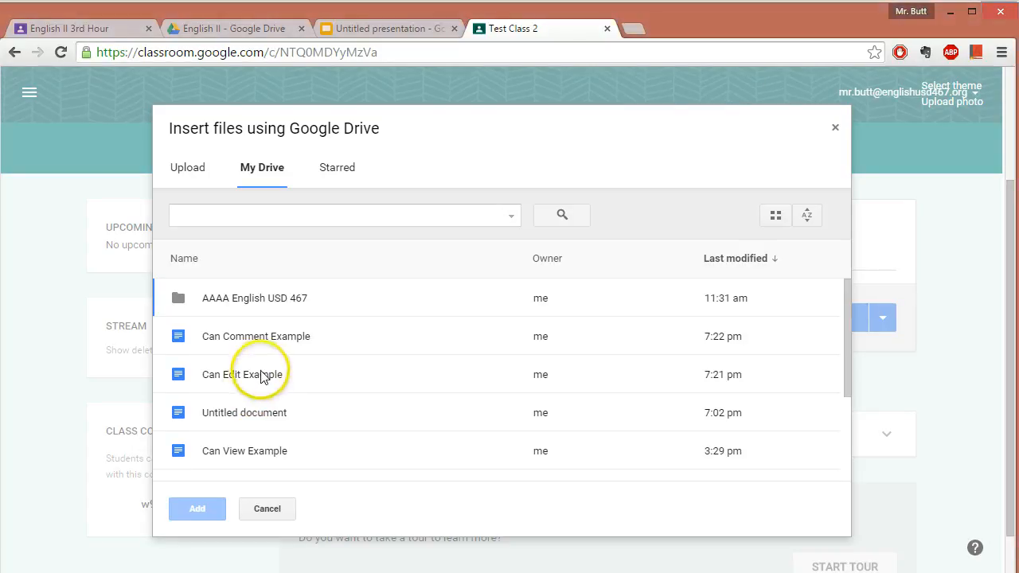
left_click(267, 508)
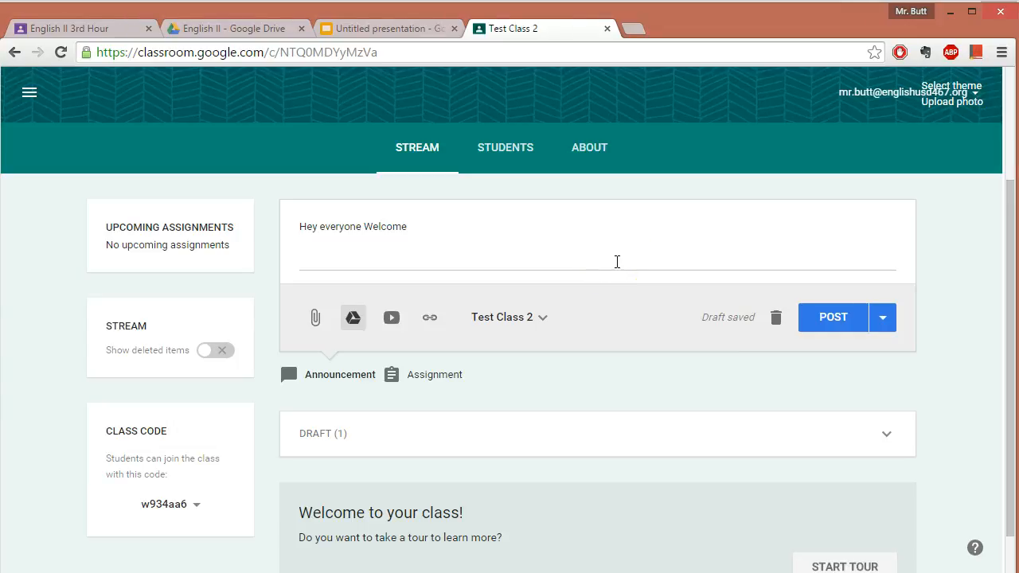
- Review the classes the announcement can be shared with, keep only Test Class 2 selected, and post it
left_click(512, 324)
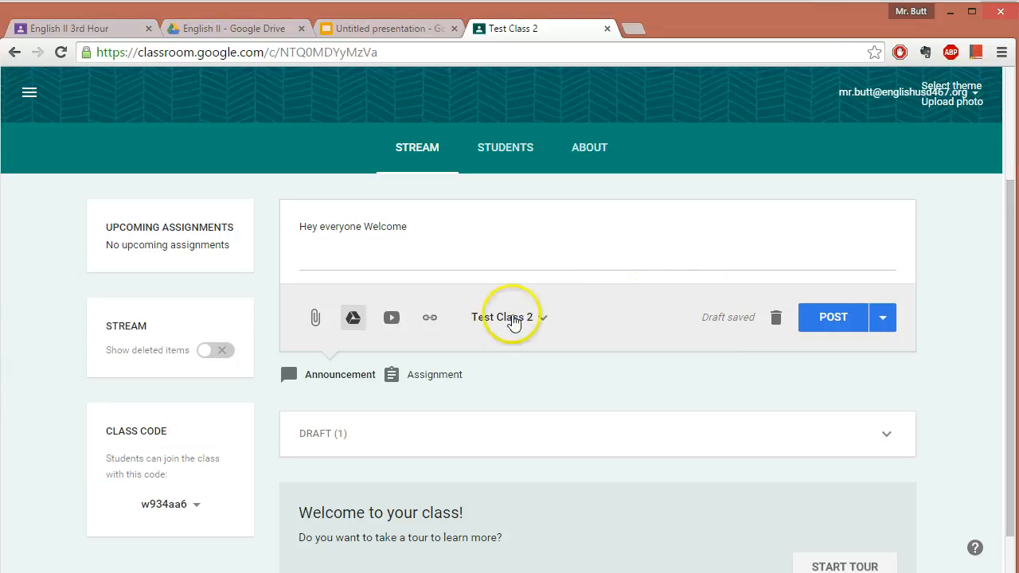
left_click(514, 321)
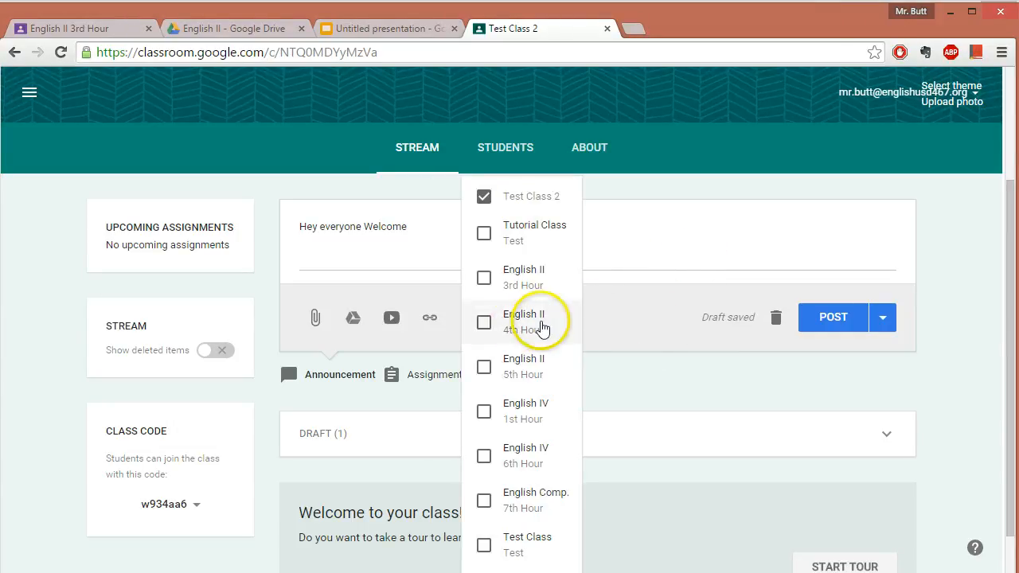
left_click(543, 326)
left_click(654, 410)
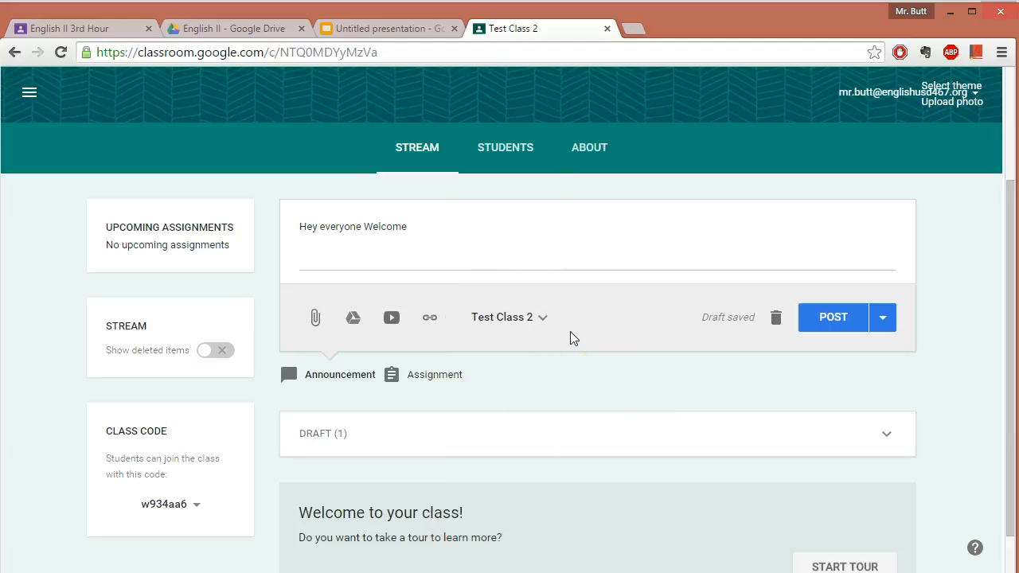
left_click(508, 319)
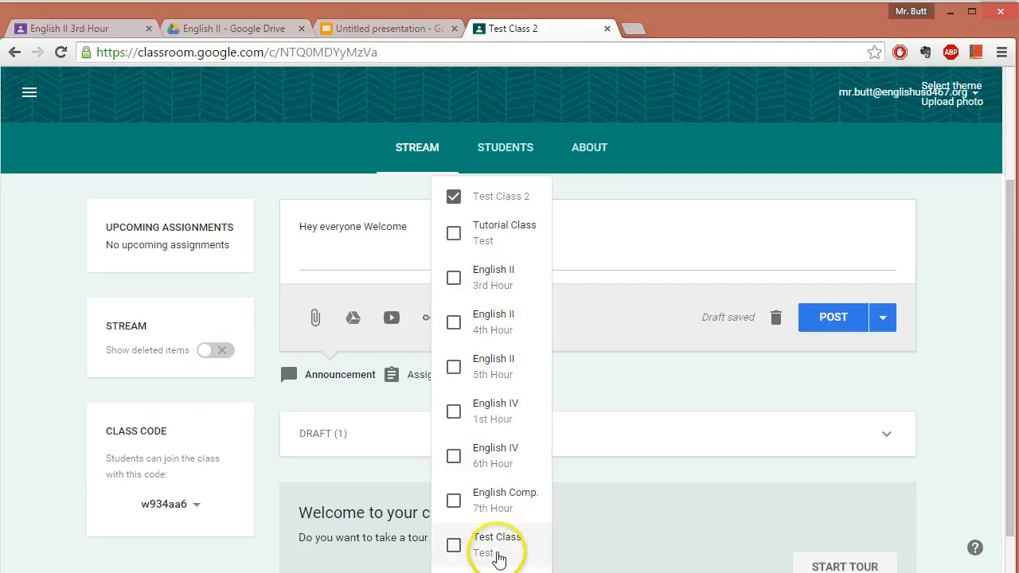
left_click(591, 378)
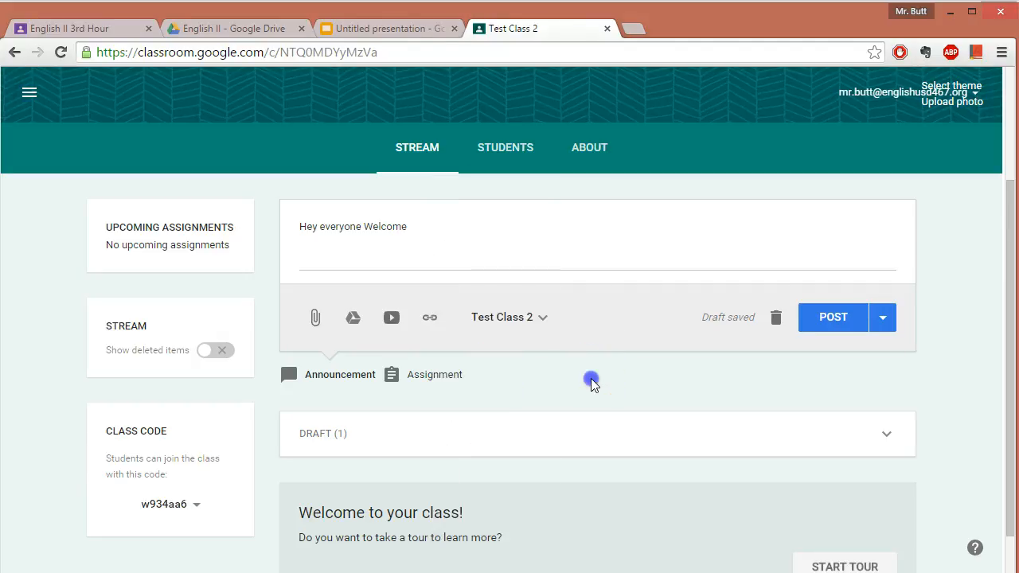
left_click(815, 316)
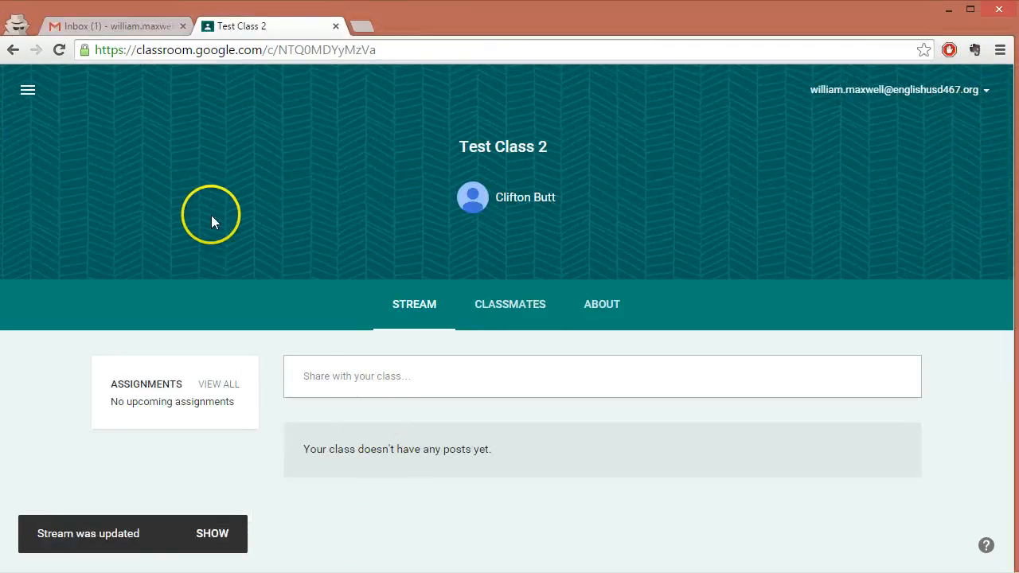
- In the student's browser window, close the Test Class 2 page and open the announcement in Classroom from its Gmail notification
middle_click(285, 27)
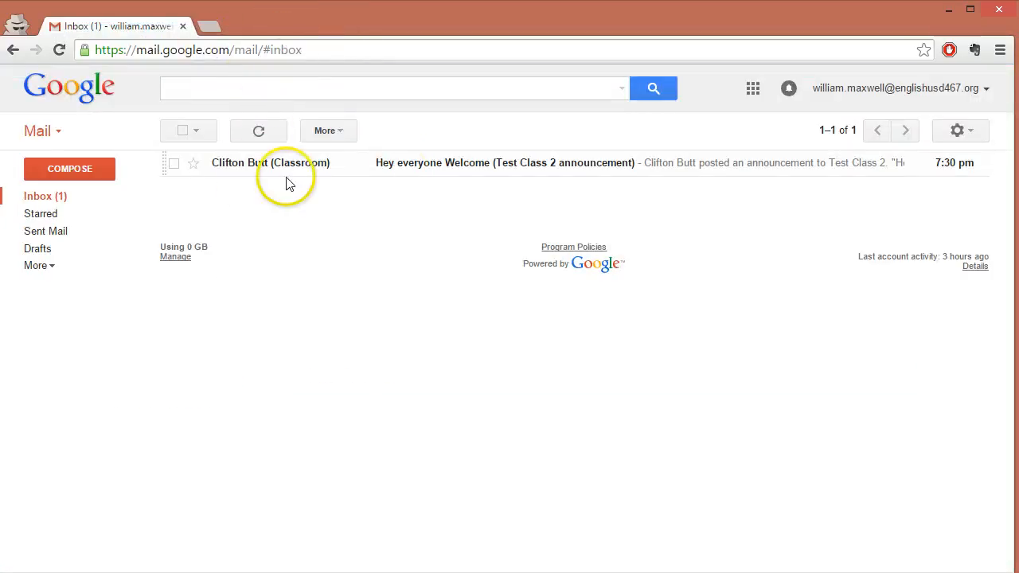
left_click(474, 164)
left_click(359, 301)
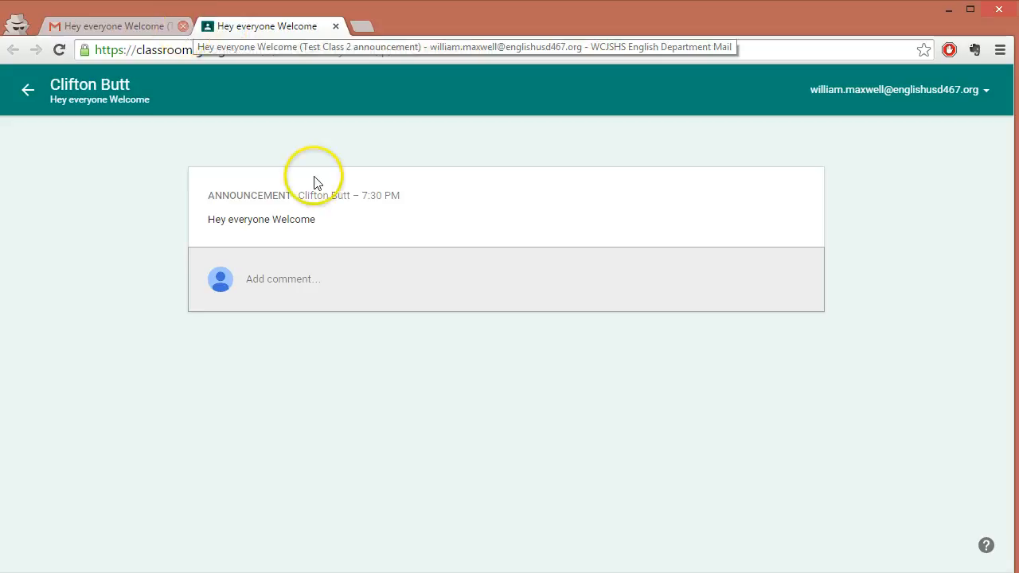
left_click(275, 268)
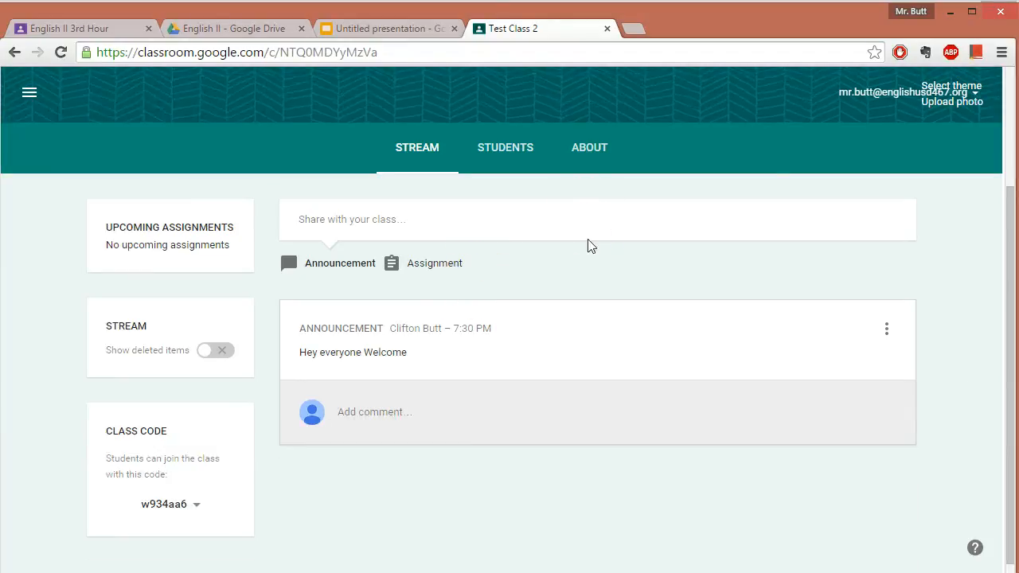
- In the teacher's window, start an assignment titled "English II- AoW 15" with the description "Write a 2 paragraph reflection."
left_click(546, 245)
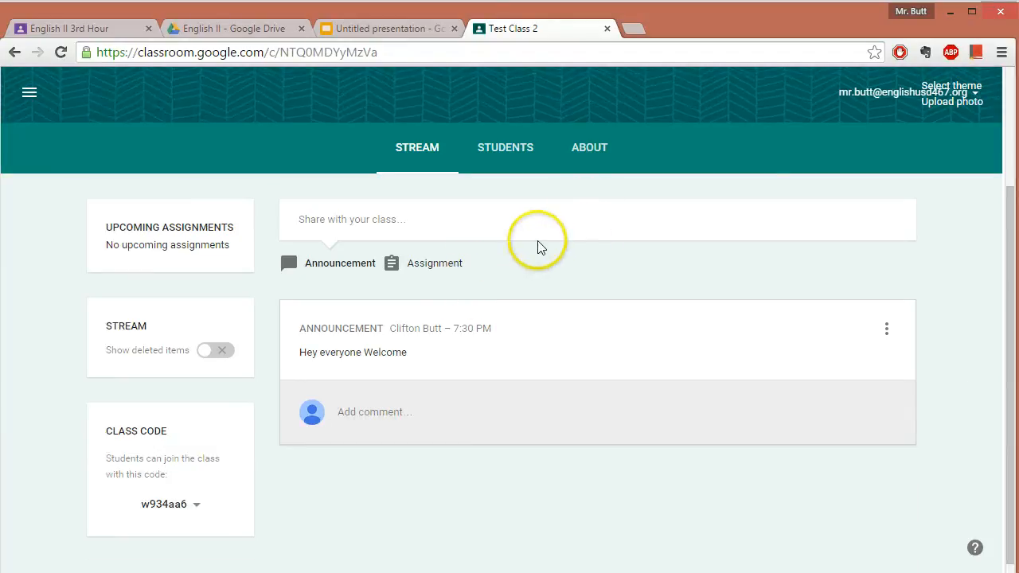
left_click(459, 263)
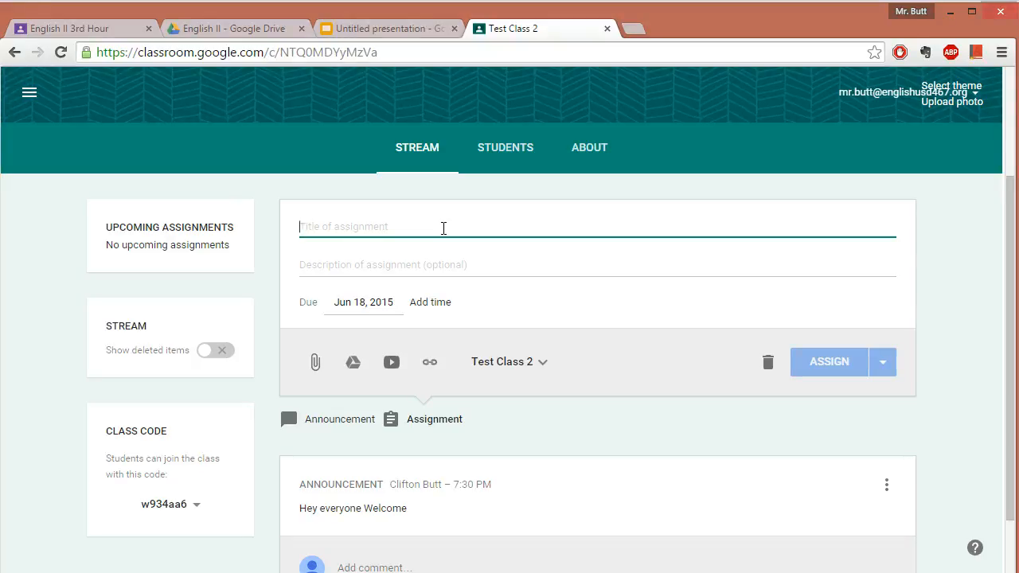
type("English II- AoW 15")
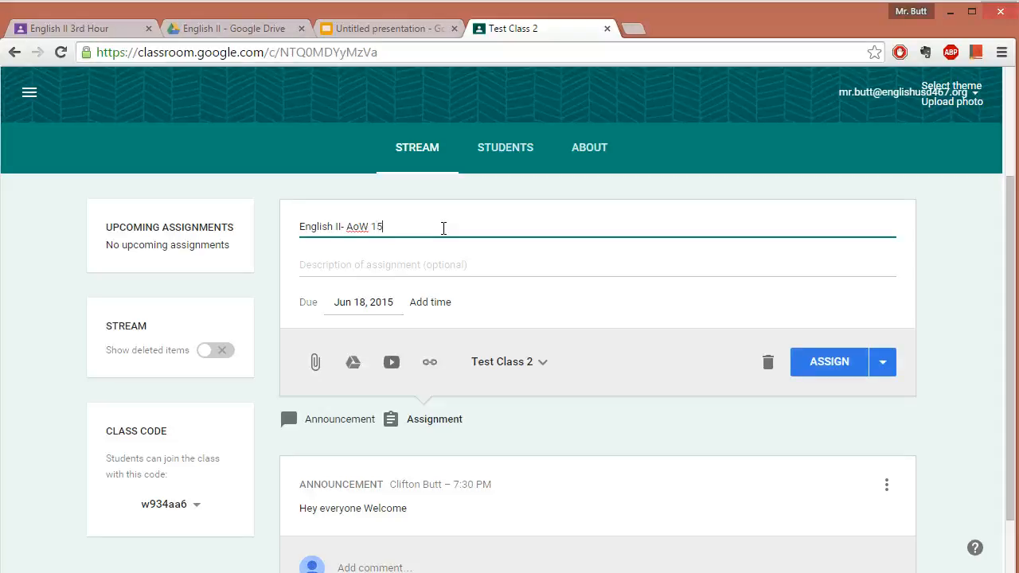
left_click(443, 268)
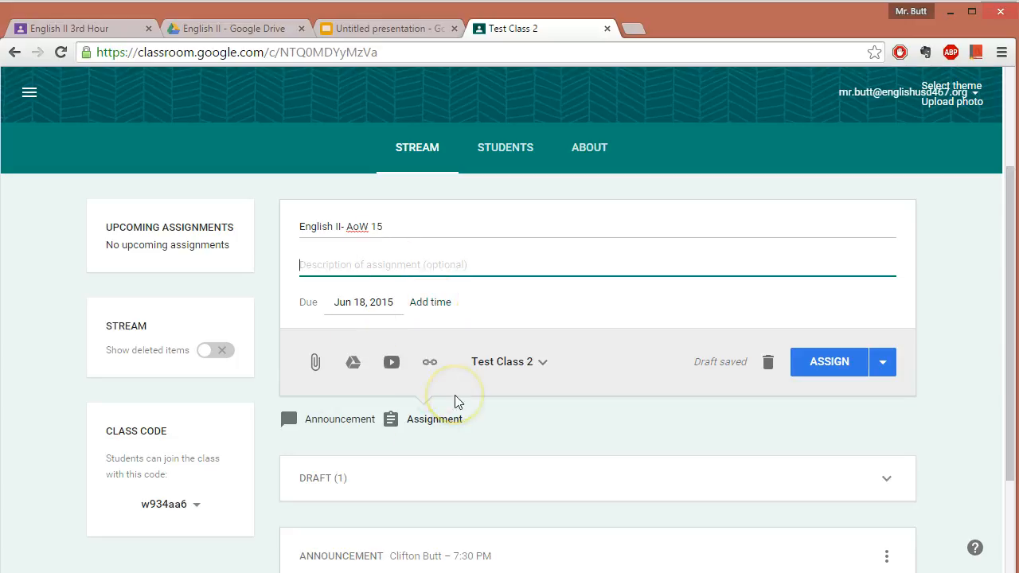
type("W")
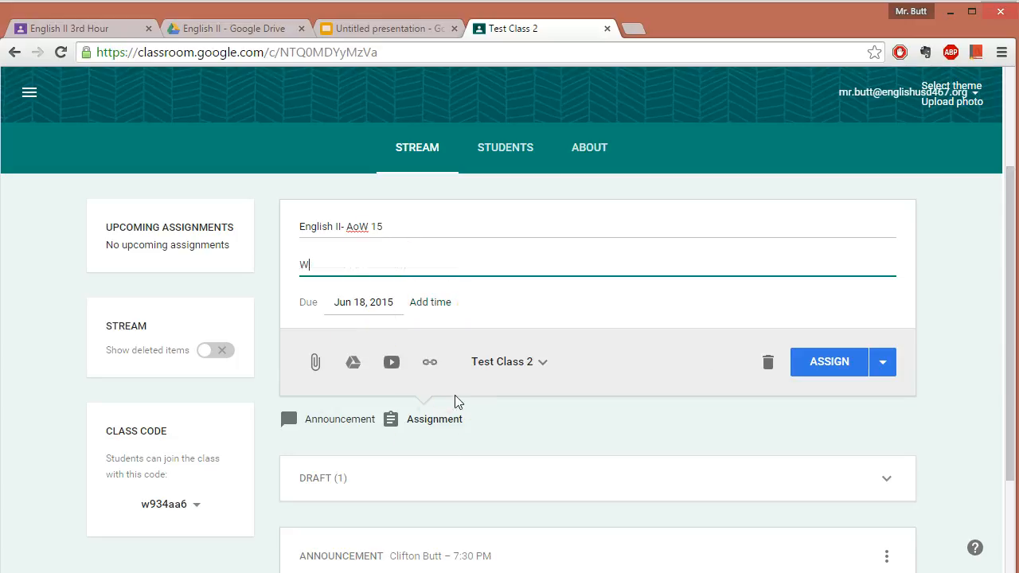
type("rite a 2 paragraph reflection.")
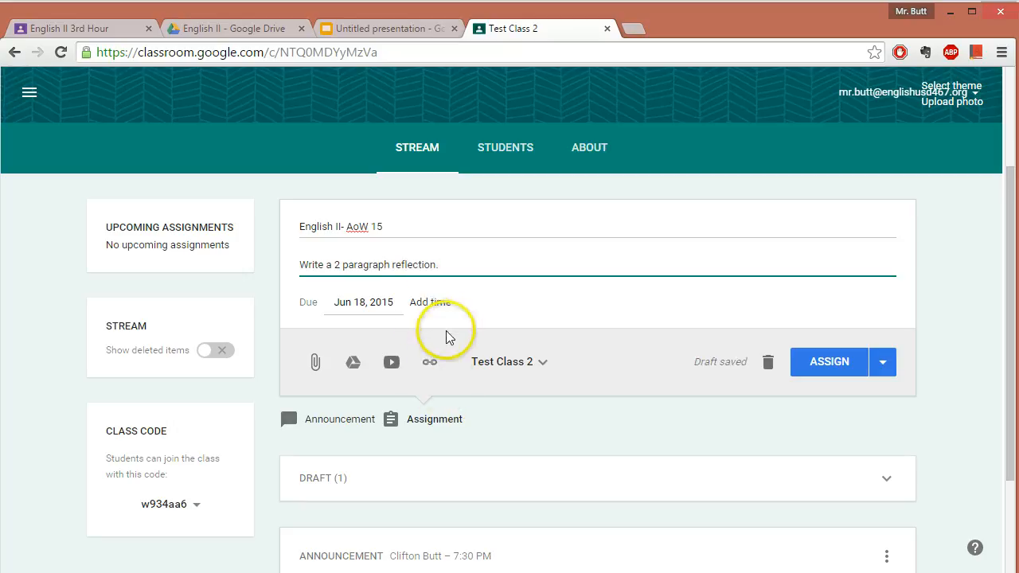
- Set the assignment's due date to Jun 25, 2015 with a due time of 11:59 PM, keeping Test Class 2 as its class
left_click(333, 304)
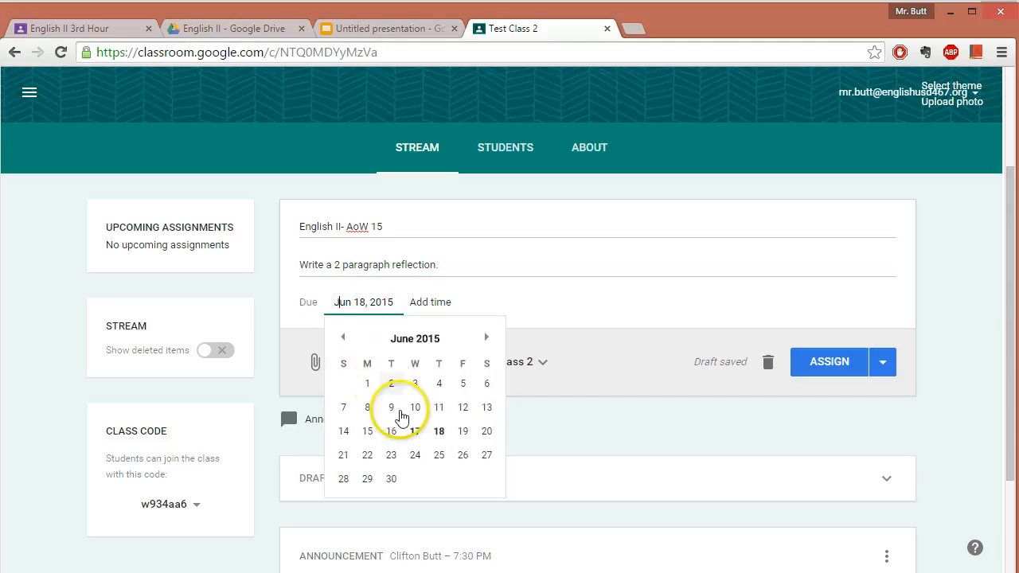
left_click(438, 454)
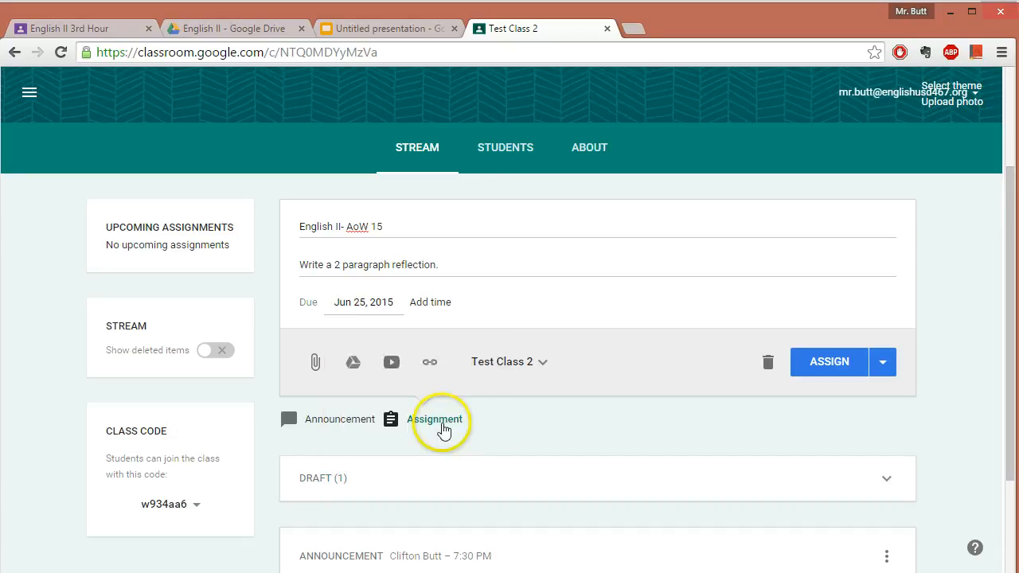
left_click(430, 303)
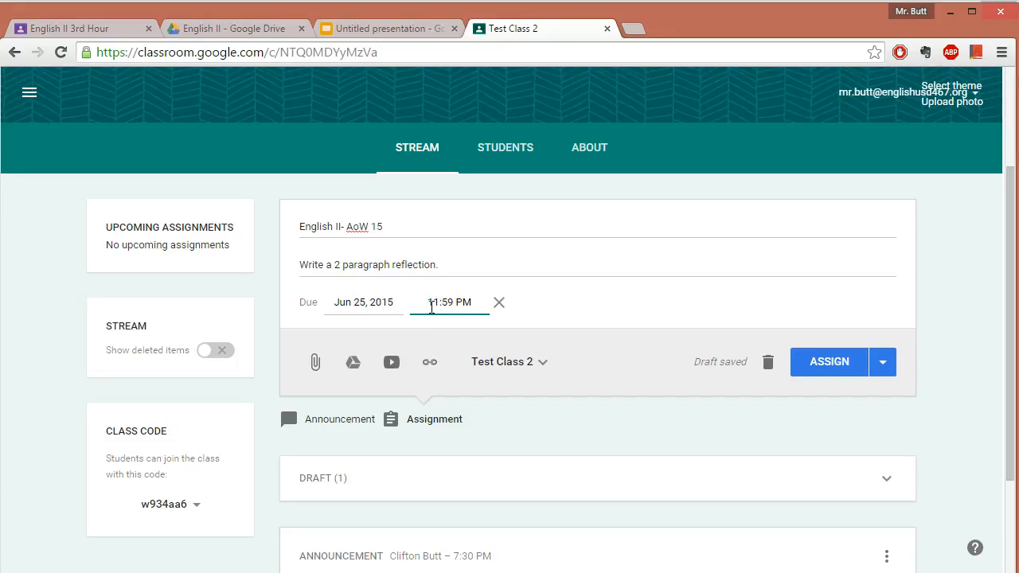
left_click(458, 318)
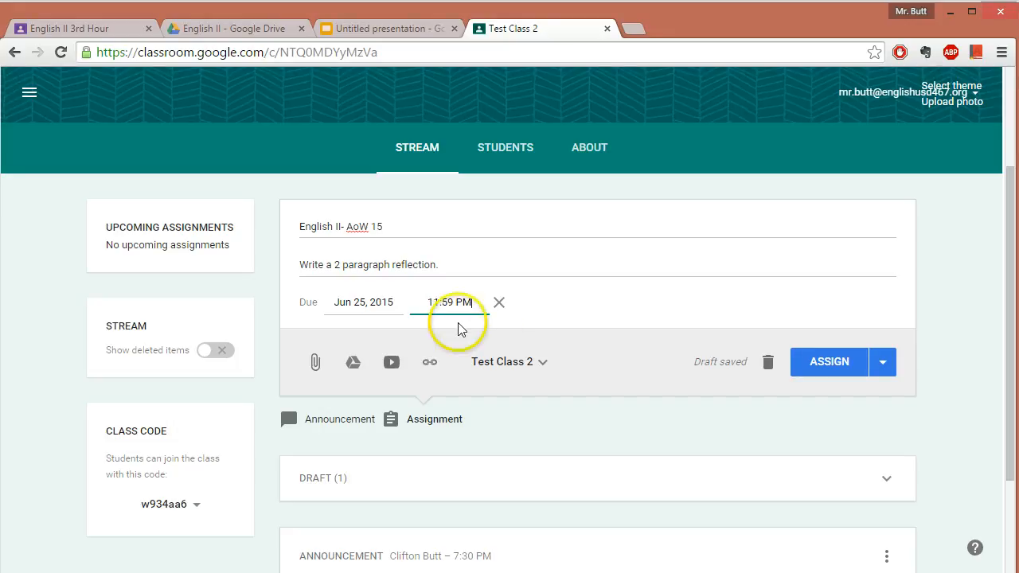
left_click(519, 370)
left_click(557, 312)
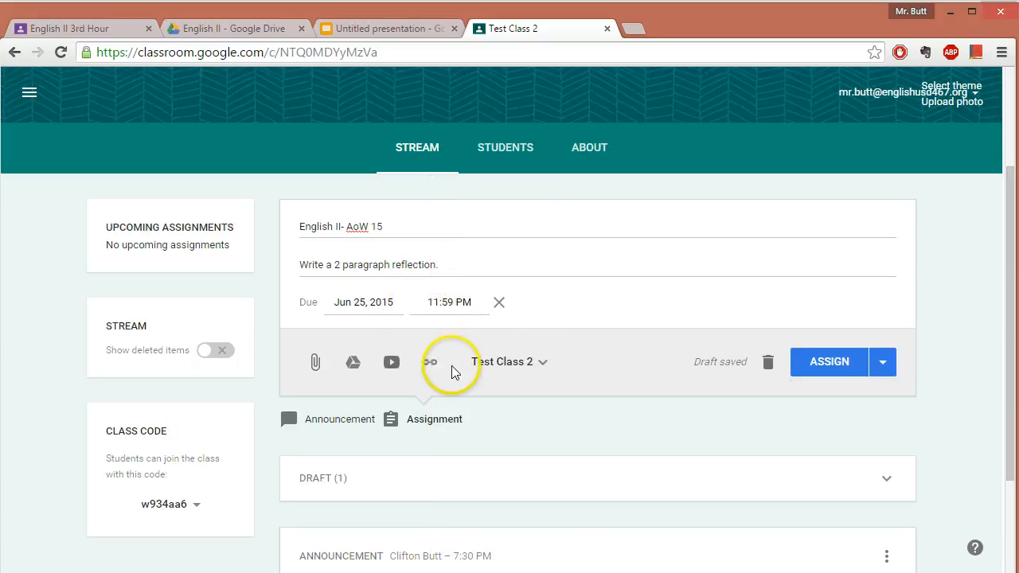
- Attach the PDF "Engl. II AoW 15 S15- These are the 12 things most likely to destroy the world" from Drive's AoW > English II folder as "Students can view file"
left_click(352, 367)
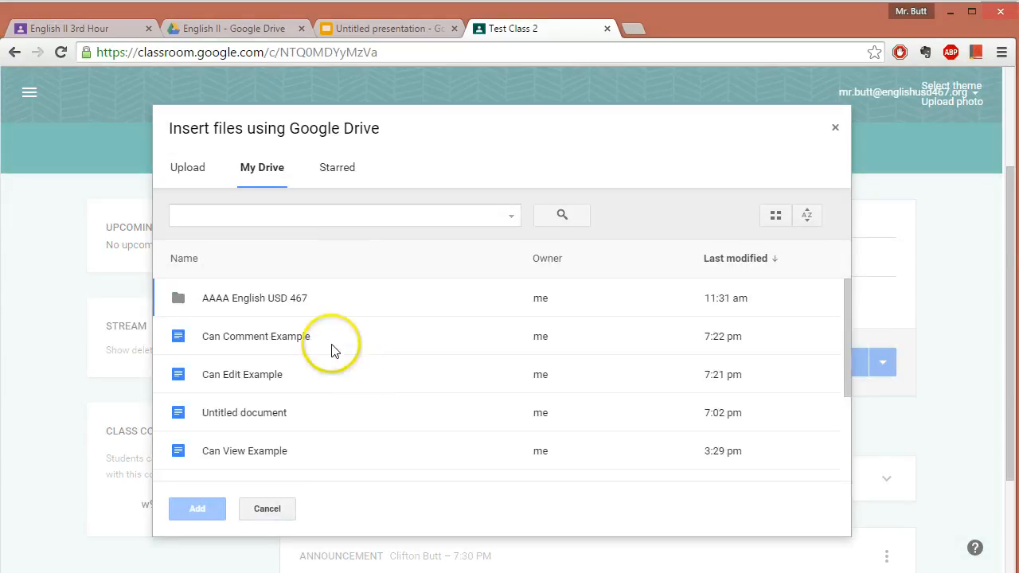
double_click(309, 298)
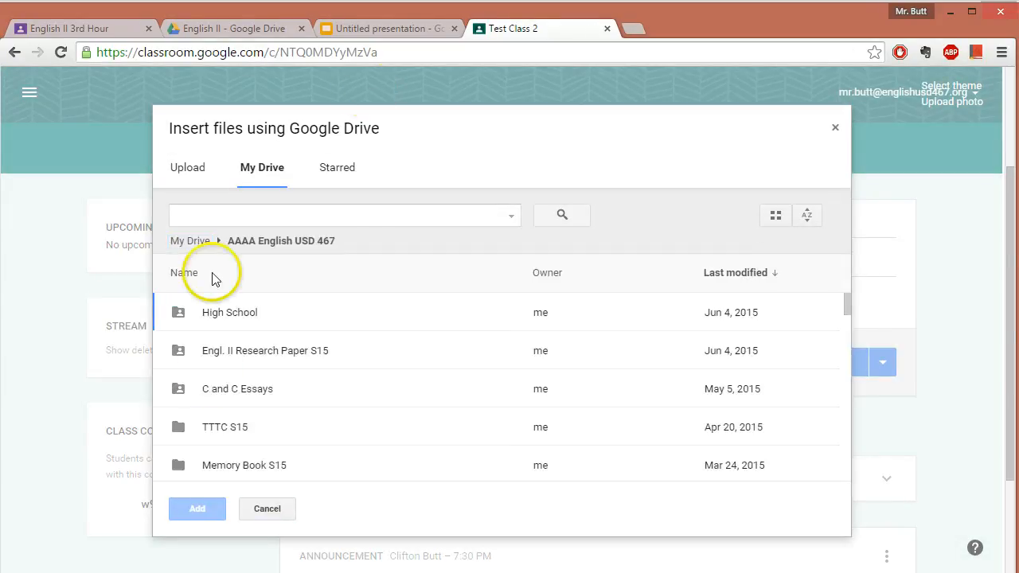
scroll(213, 385, "down", 3)
scroll(212, 384, "down", 4)
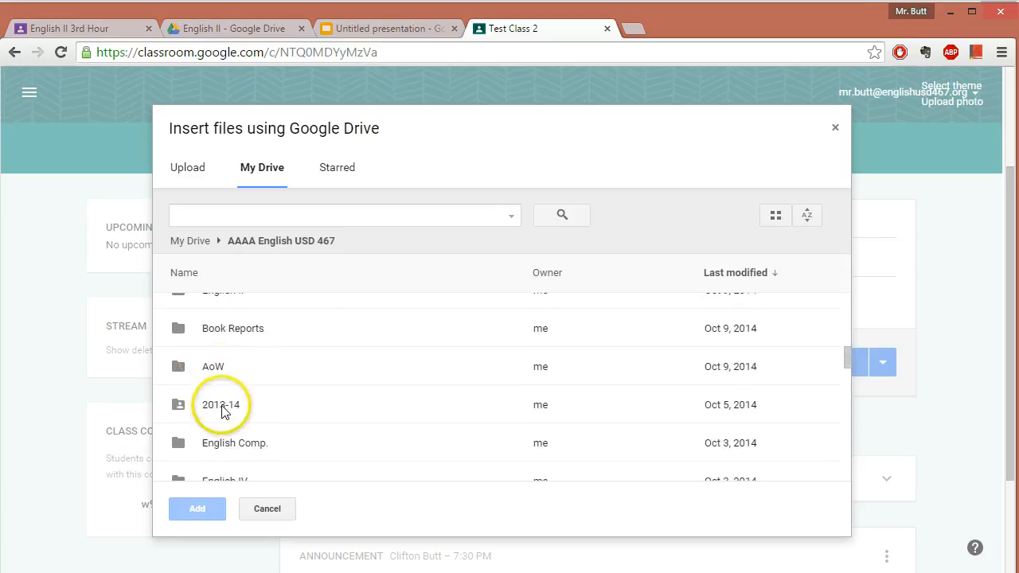
double_click(221, 371)
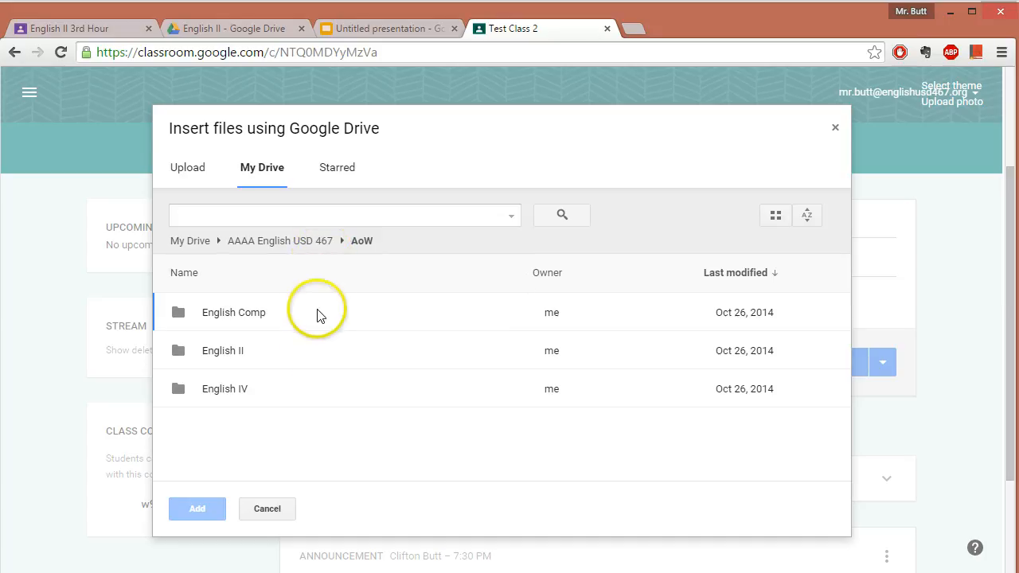
double_click(302, 352)
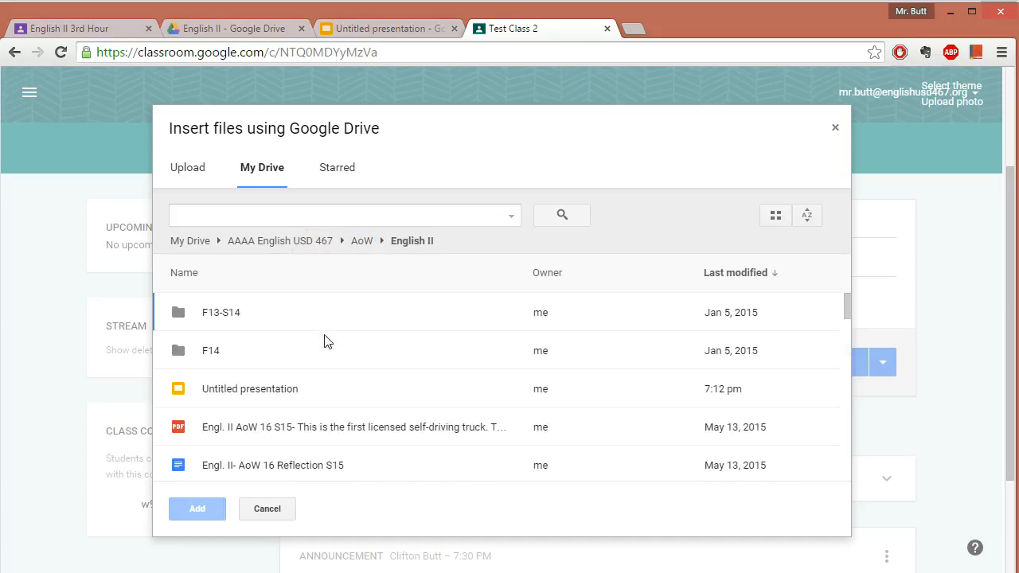
scroll(324, 341, "down", 2)
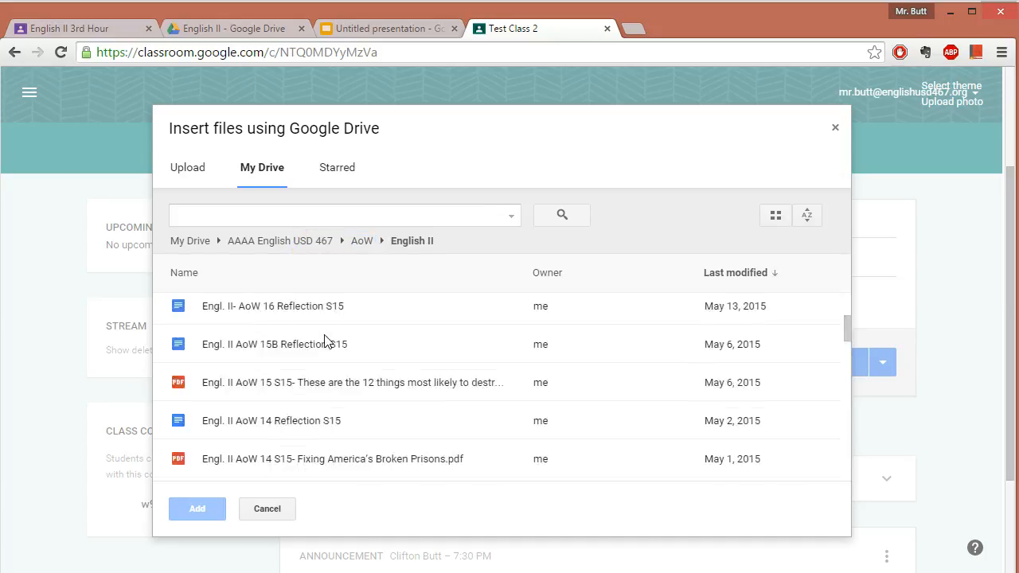
double_click(309, 386)
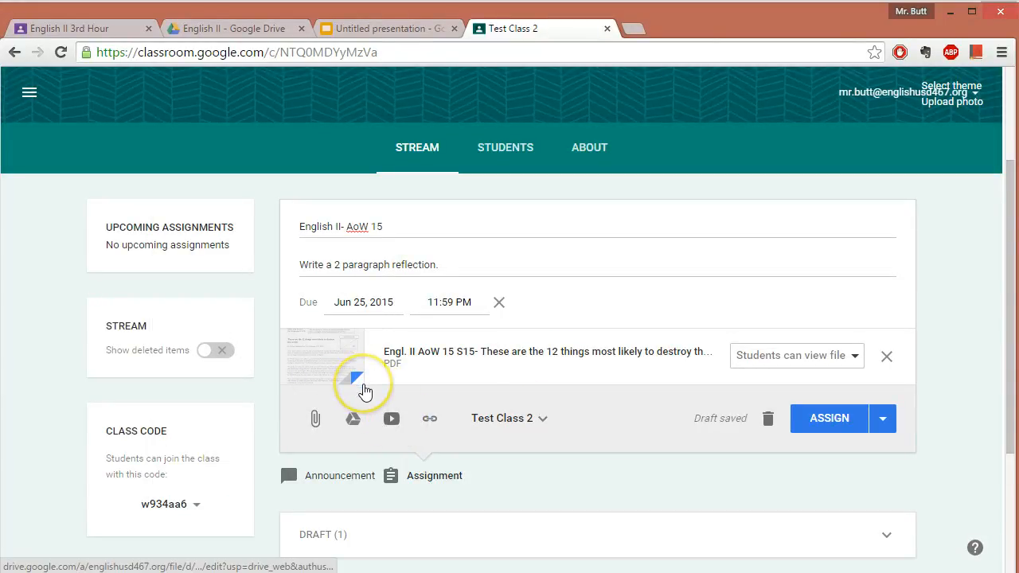
left_click(854, 357)
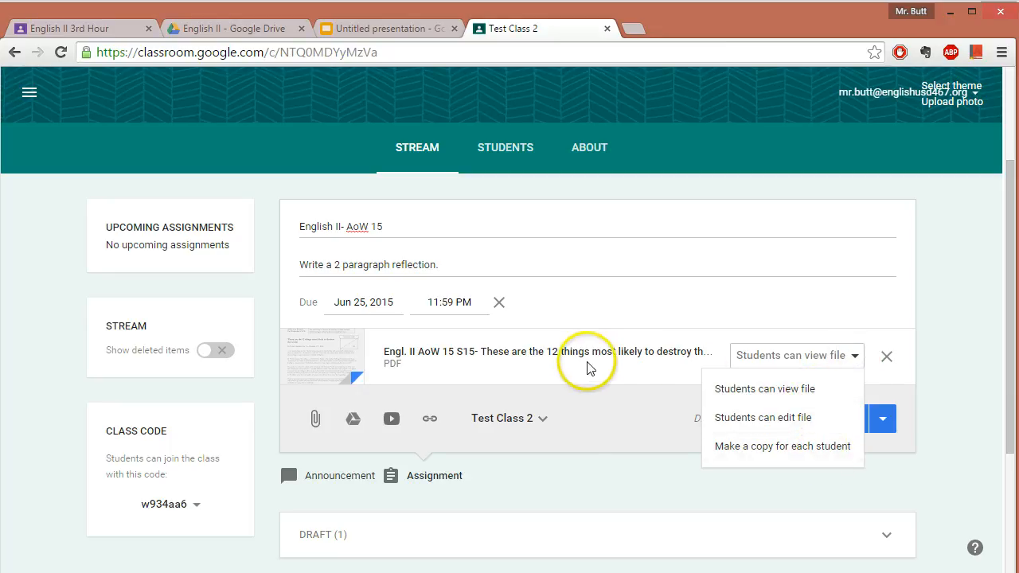
left_click(721, 389)
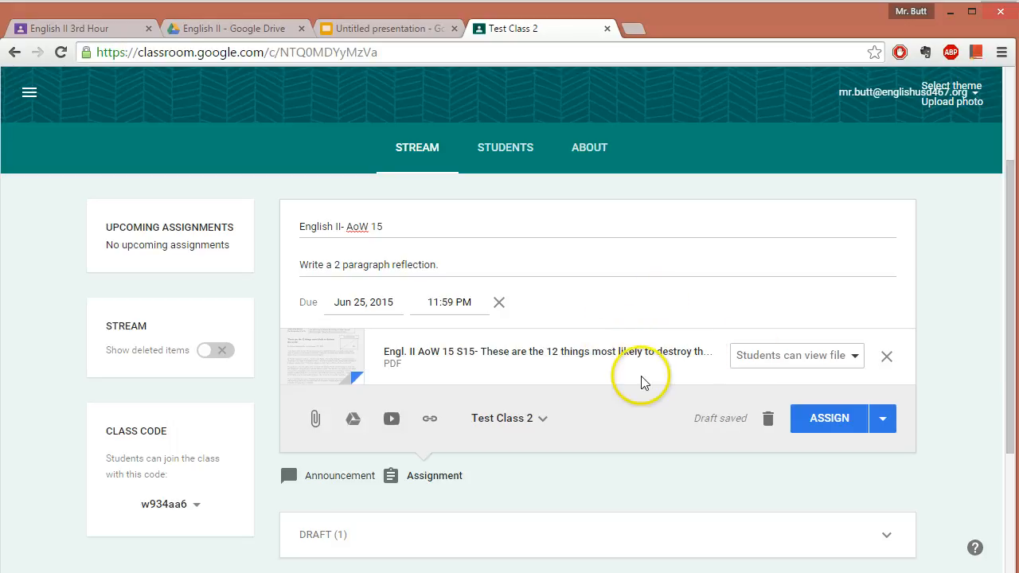
- Attach the document "Engl. II AoW 15B Reflection S15" from the Drive folder AAAA English USD 467 > AoW > English II
left_click(351, 431)
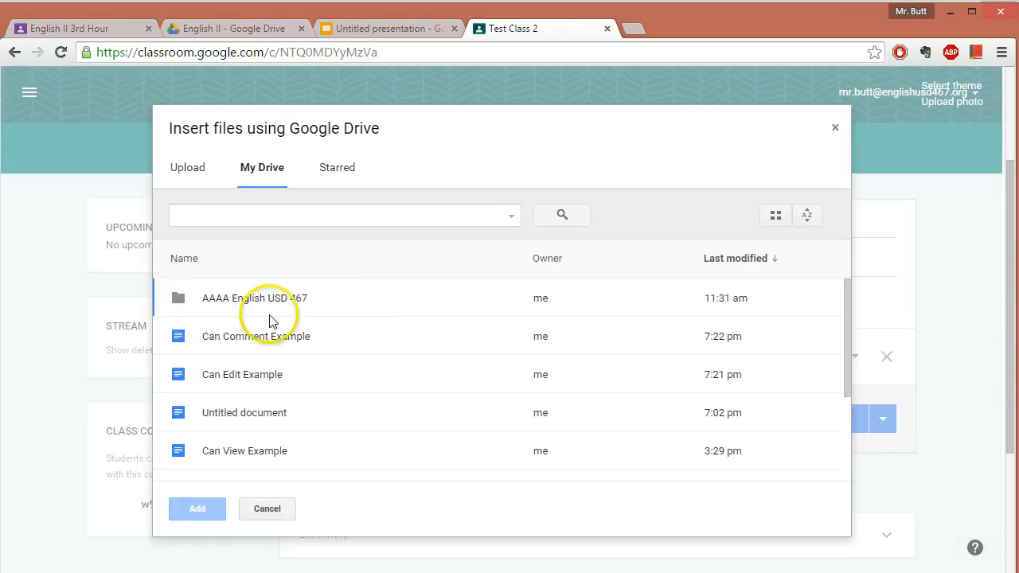
double_click(269, 317)
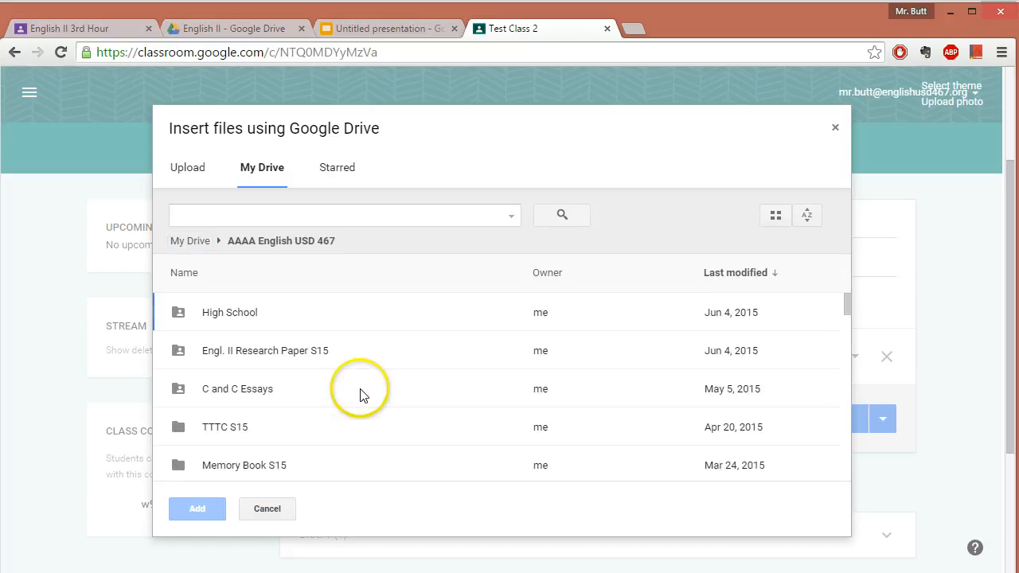
scroll(358, 374, "down", 5)
scroll(350, 370, "down", 4)
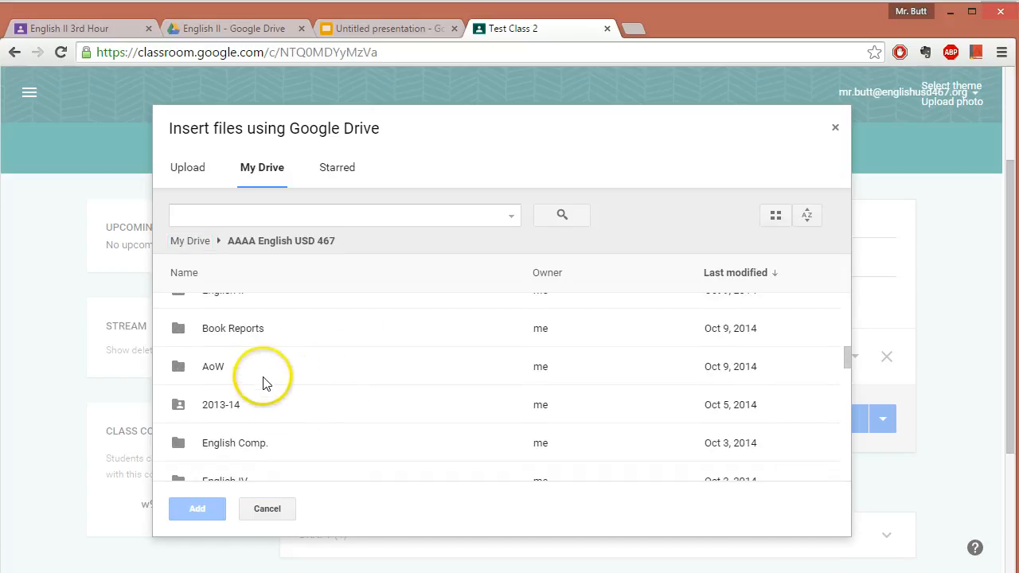
double_click(265, 378)
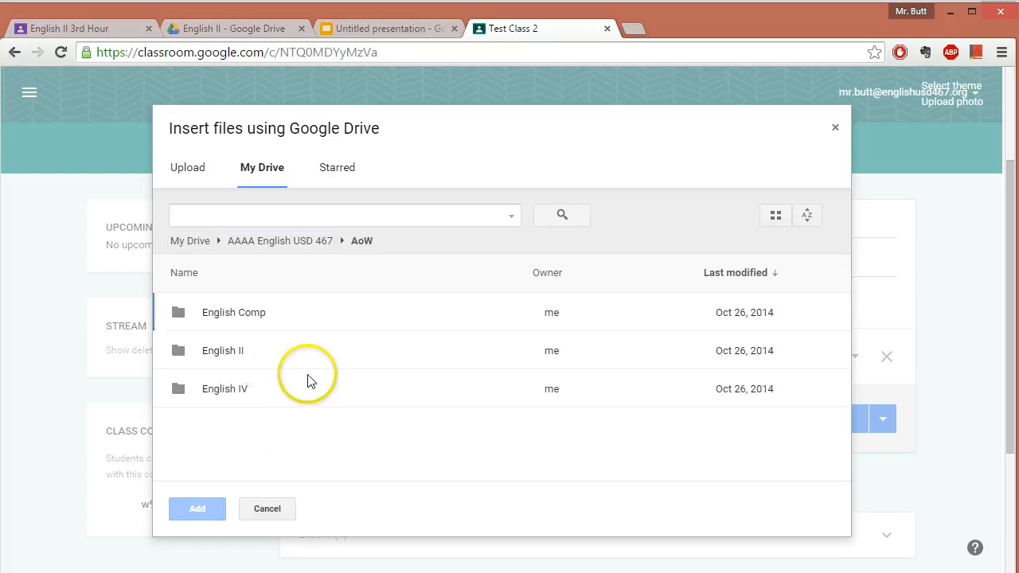
double_click(244, 355)
scroll(318, 375, "down", 3)
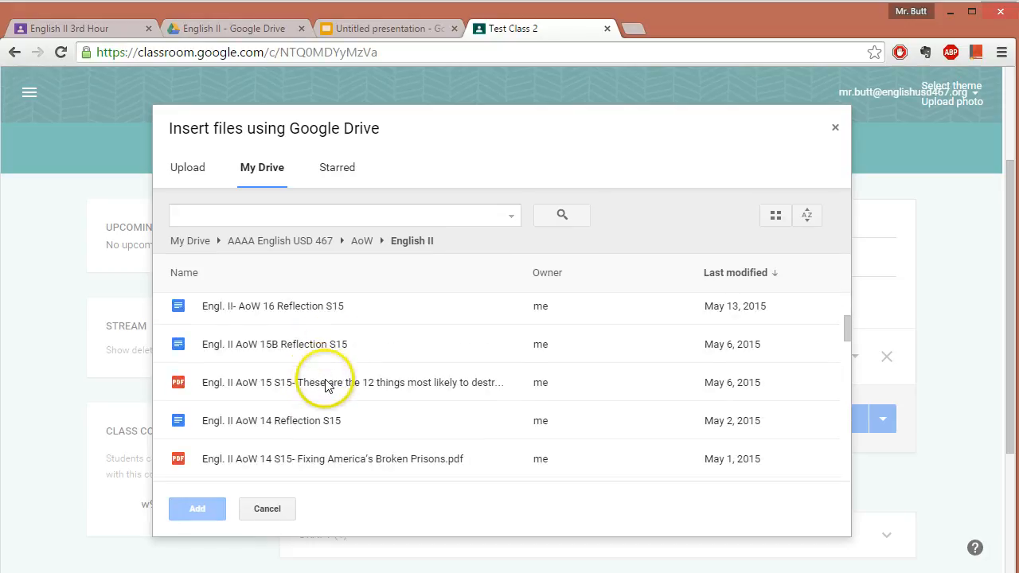
scroll(324, 387, "up", 1)
scroll(342, 410, "down", 3)
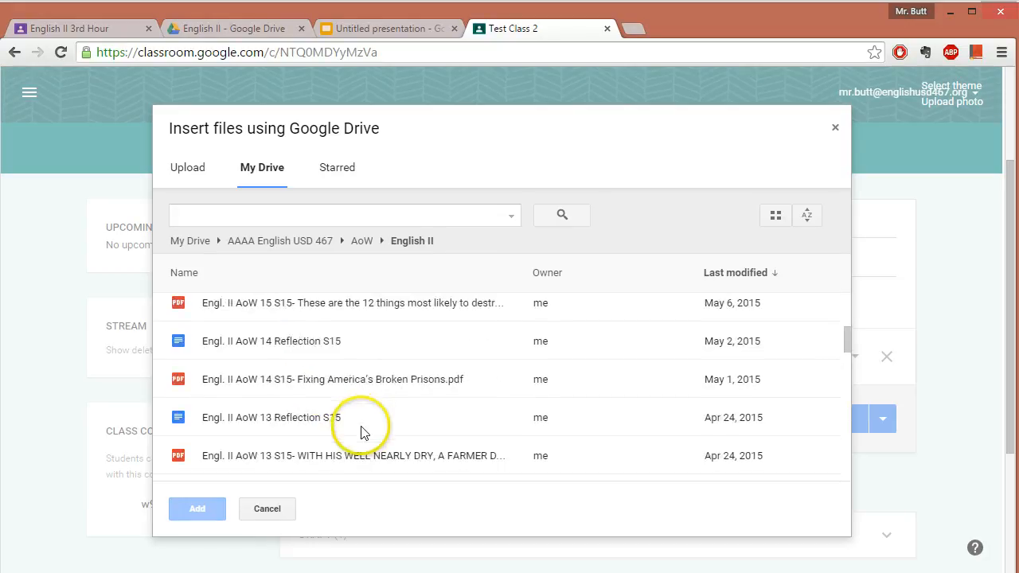
scroll(358, 427, "up", 3)
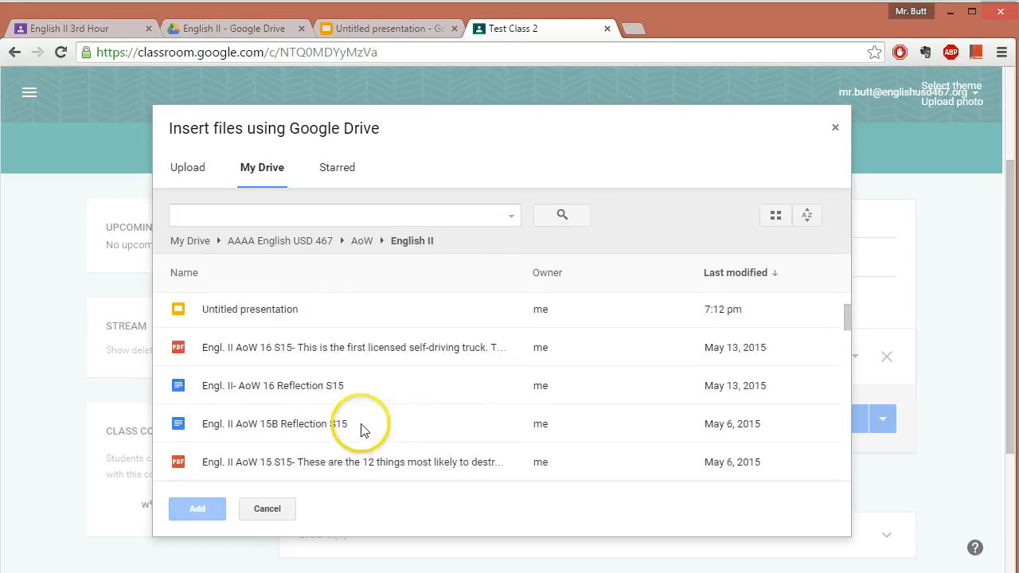
double_click(303, 428)
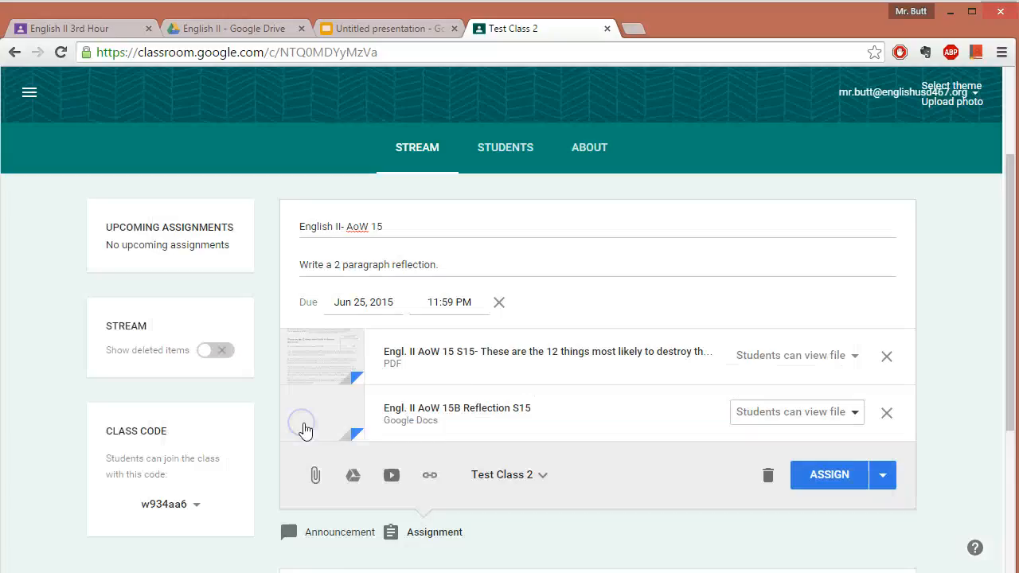
- Set the reflection document to "Make a copy for each student" and assign the assignment to Test Class 2
left_click(810, 424)
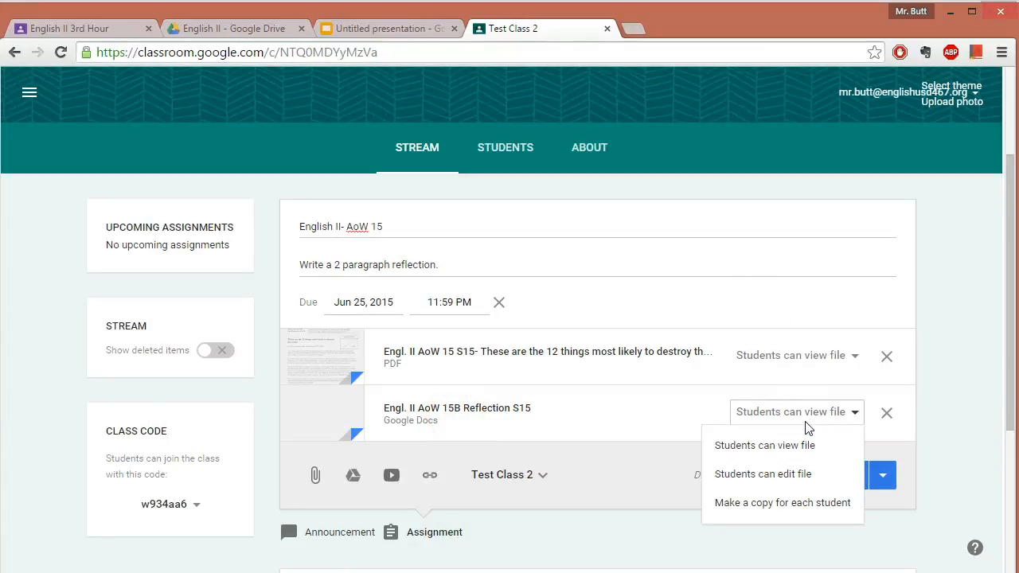
left_click(785, 503)
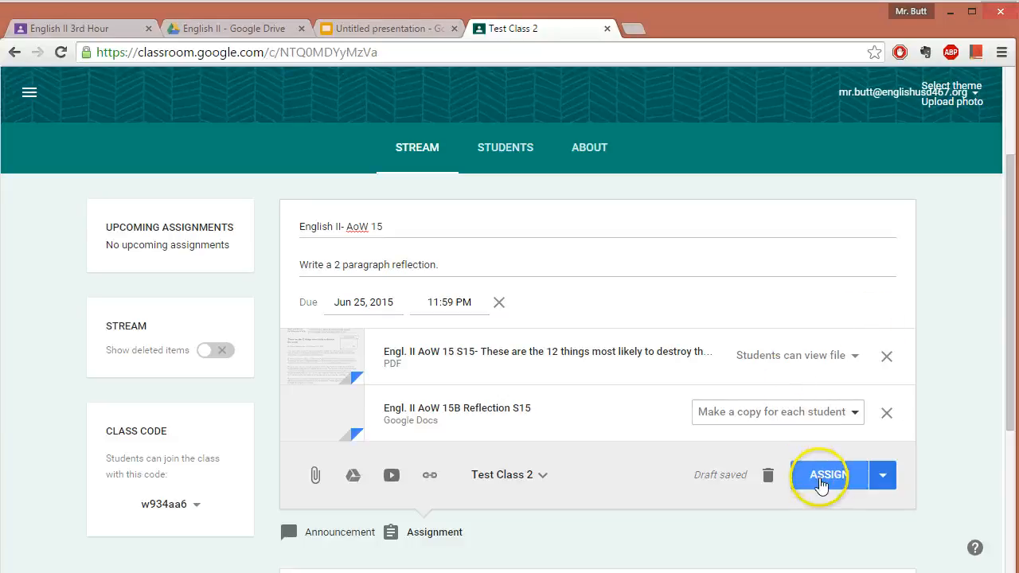
left_click(821, 482)
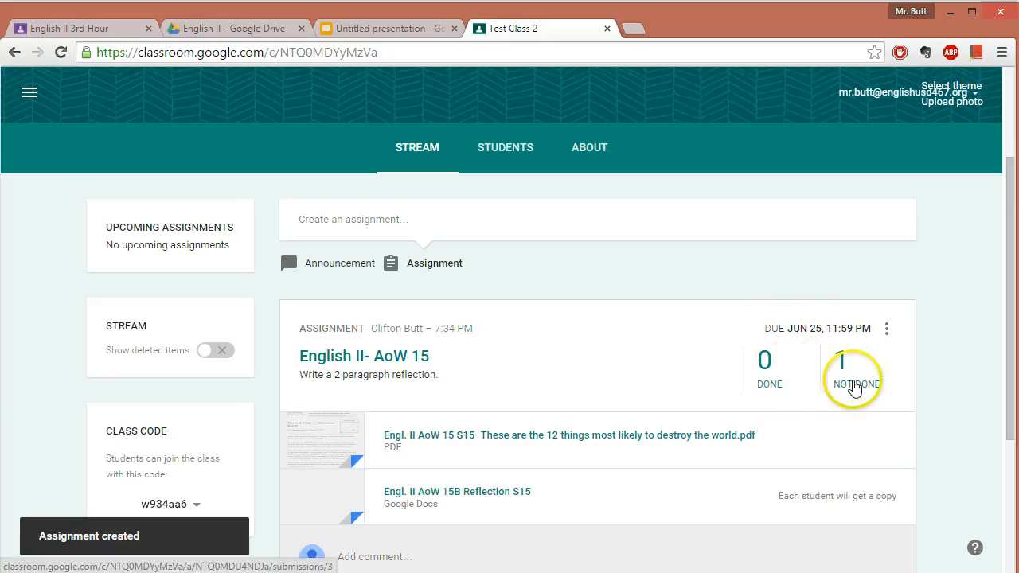
- Open the posted English II- AoW 15 assignment for editing to review its settings, and cancel without changes
left_click(889, 330)
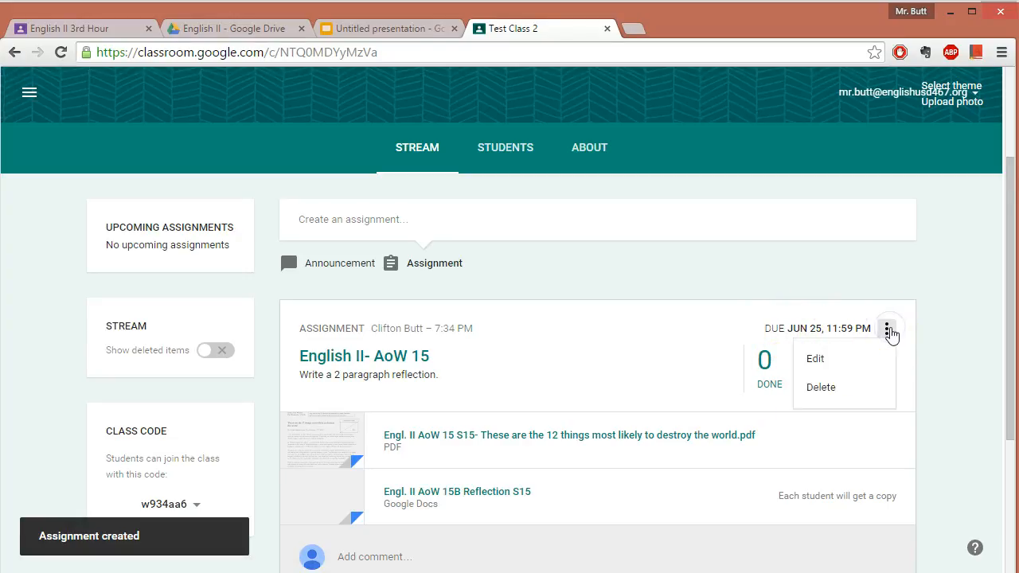
left_click(872, 357)
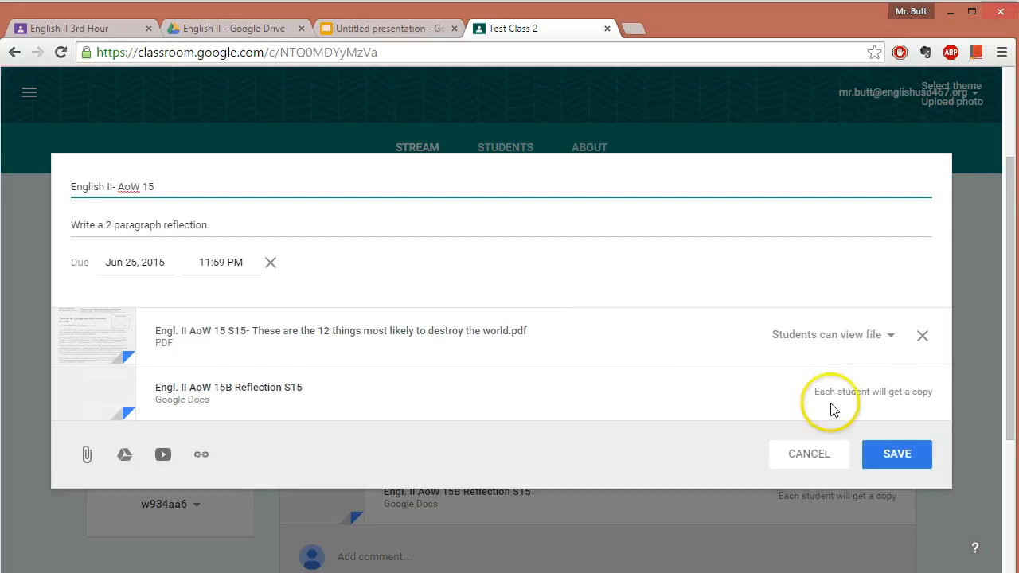
left_click(819, 461)
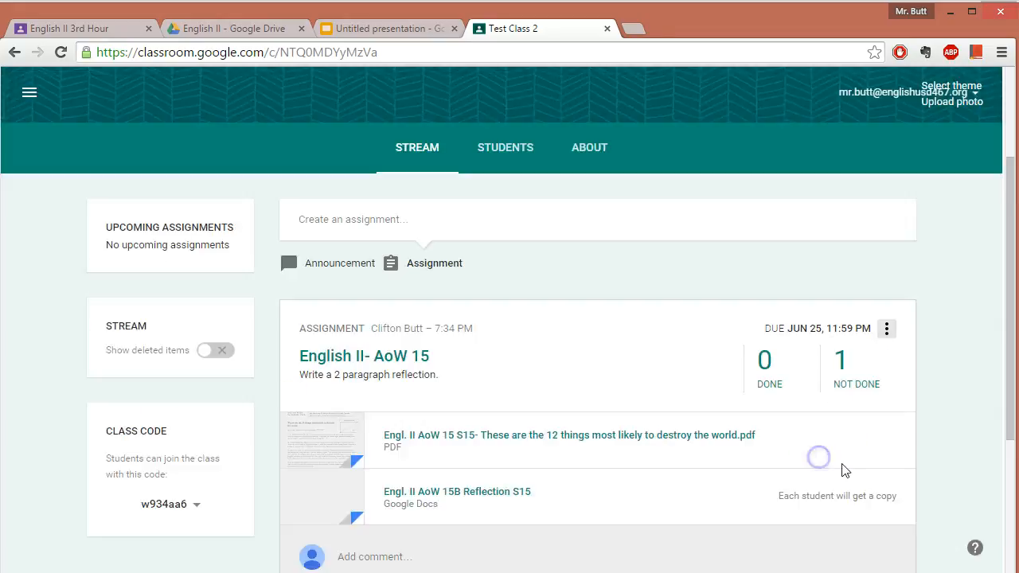
- In the student's browser window, close the announcement page and open the English II- AoW 15 assignment from its Gmail notification
left_click(772, 404)
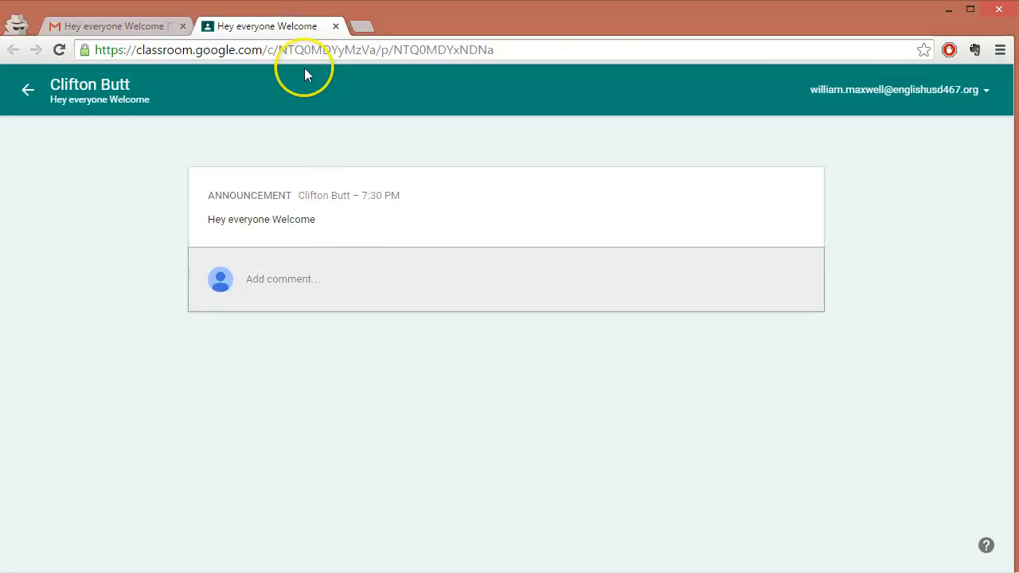
left_click(290, 30)
left_click(92, 197)
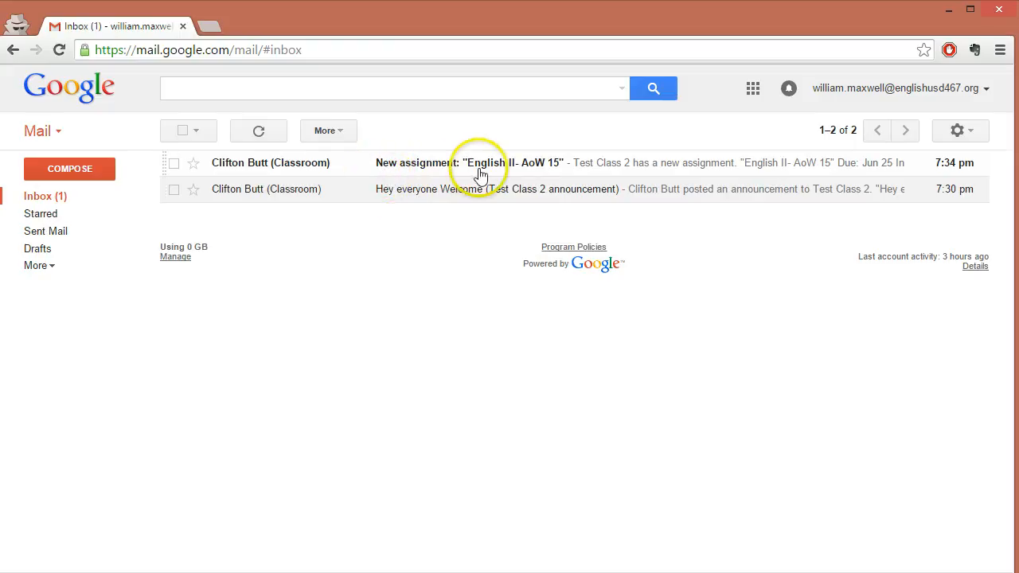
left_click(571, 169)
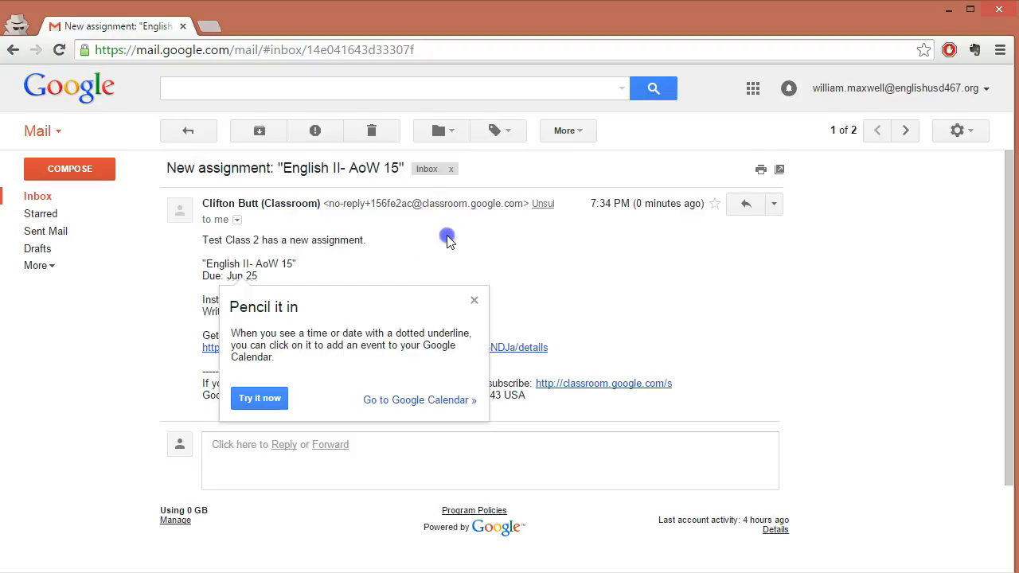
left_click(478, 296)
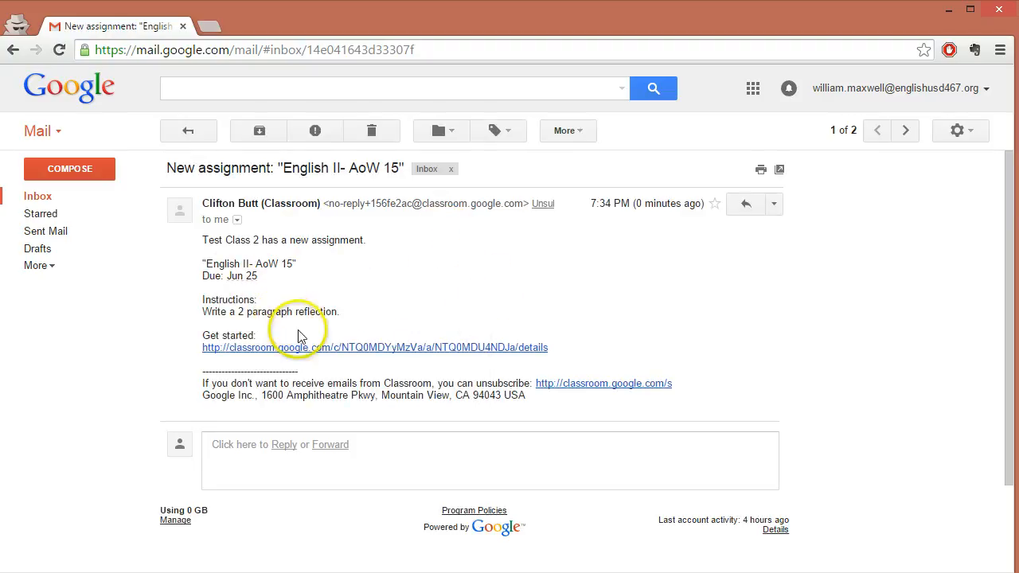
left_click(287, 348)
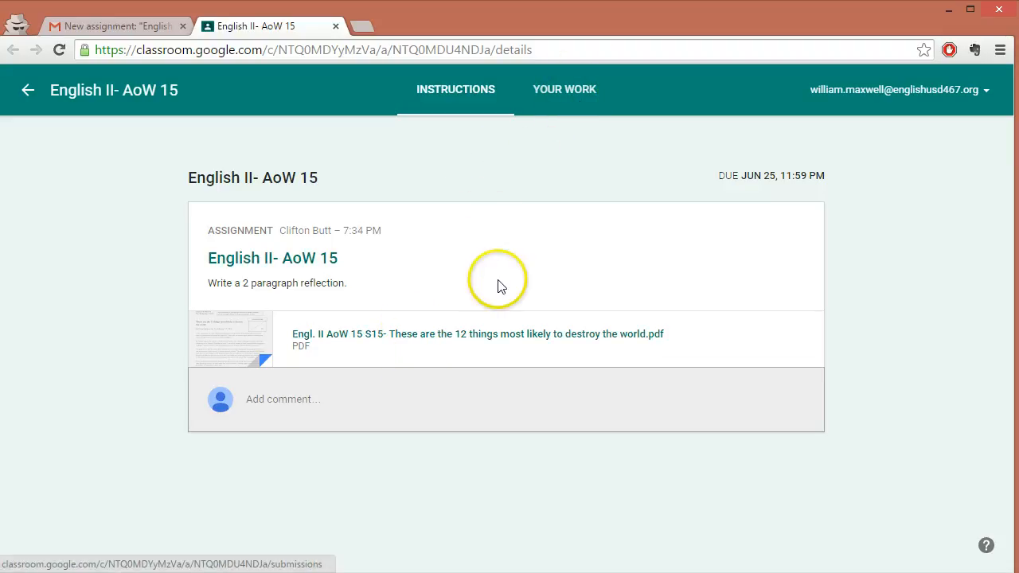
- View the attached Engl. II AoW 15 S15 article PDF and close it to return to the assignment instructions
left_click(457, 335)
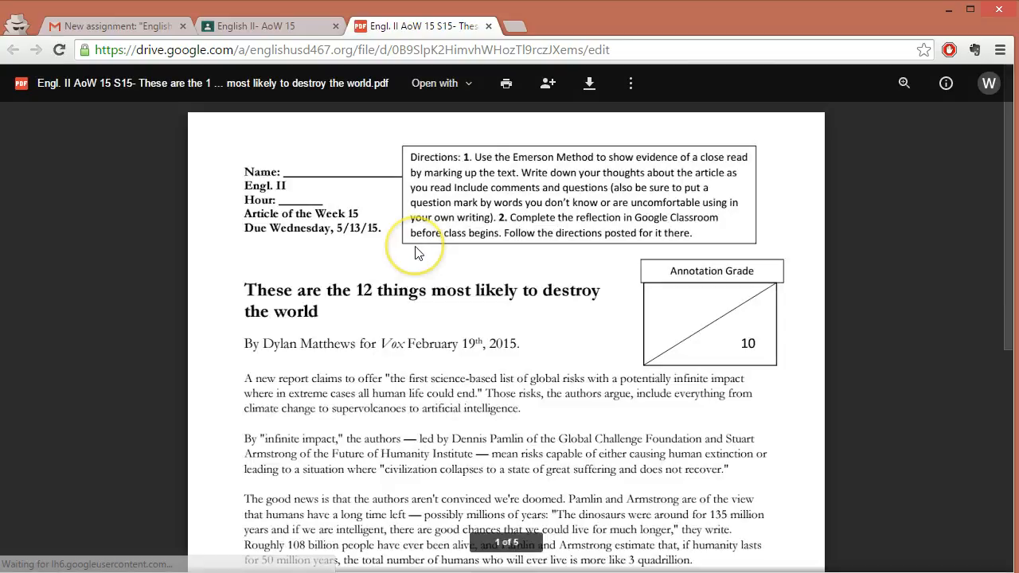
scroll(418, 239, "down", 4)
middle_click(405, 28)
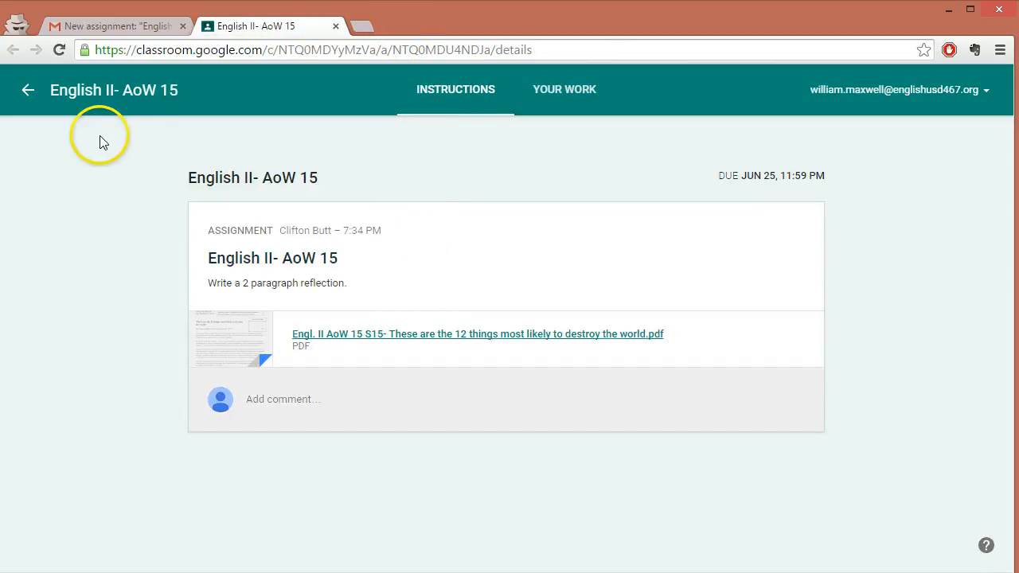
- Open the student's own work for the assignment and review the options for adding files to it
left_click(571, 106)
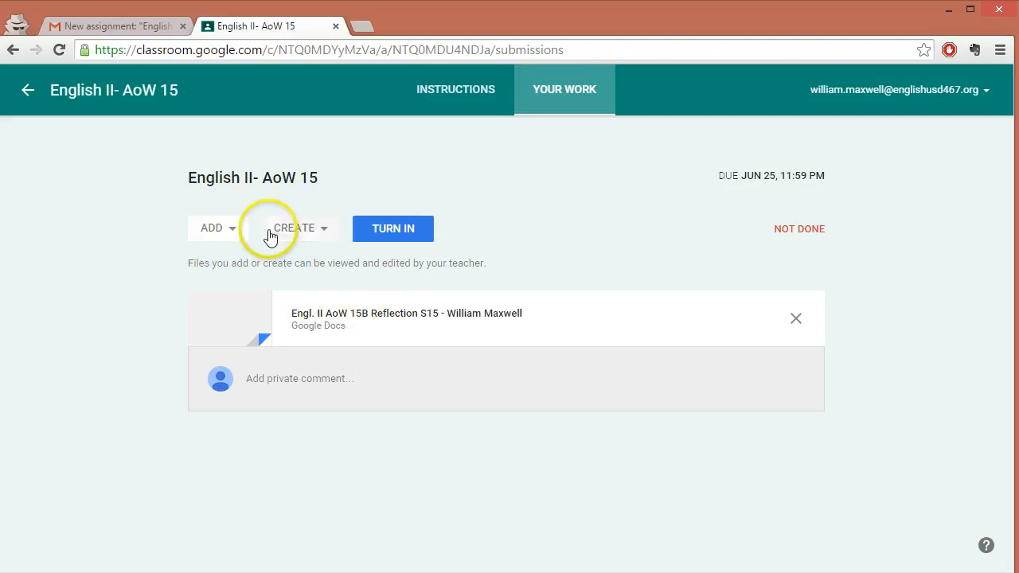
left_click(234, 229)
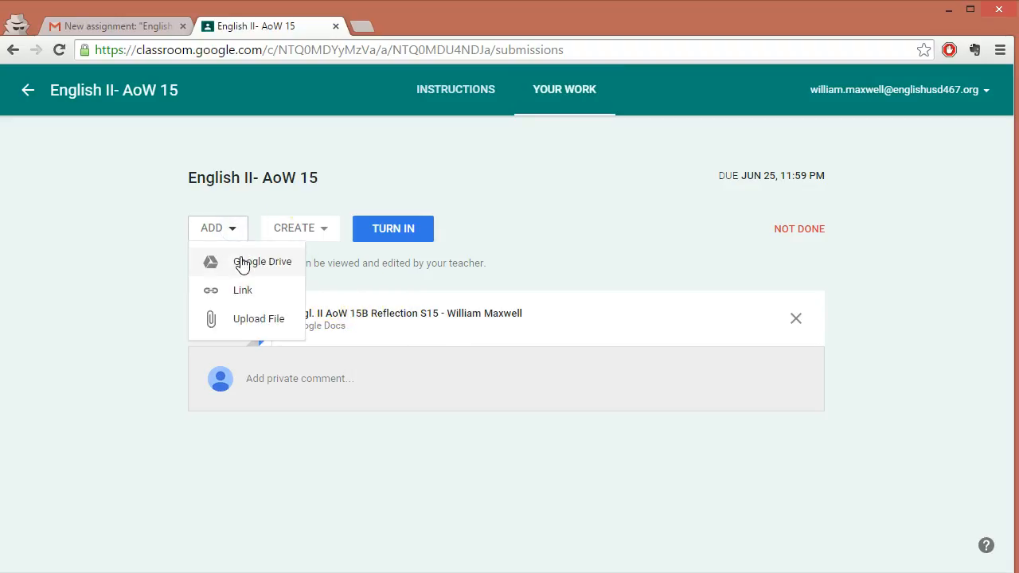
left_click(305, 192)
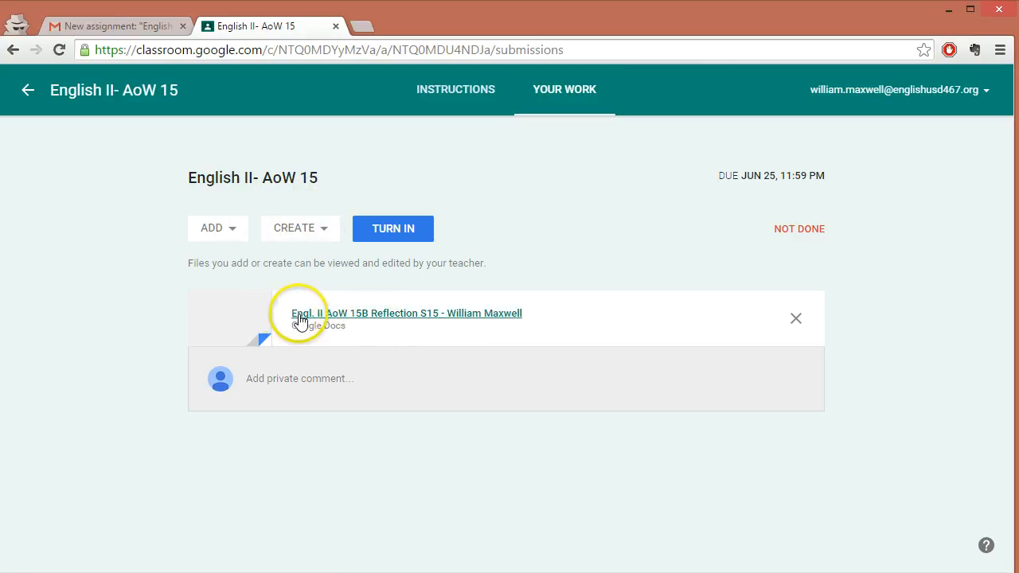
- Open the student's own copy of the "Engl. II AoW 15B Reflection S15" document in Google Docs
left_click(474, 321)
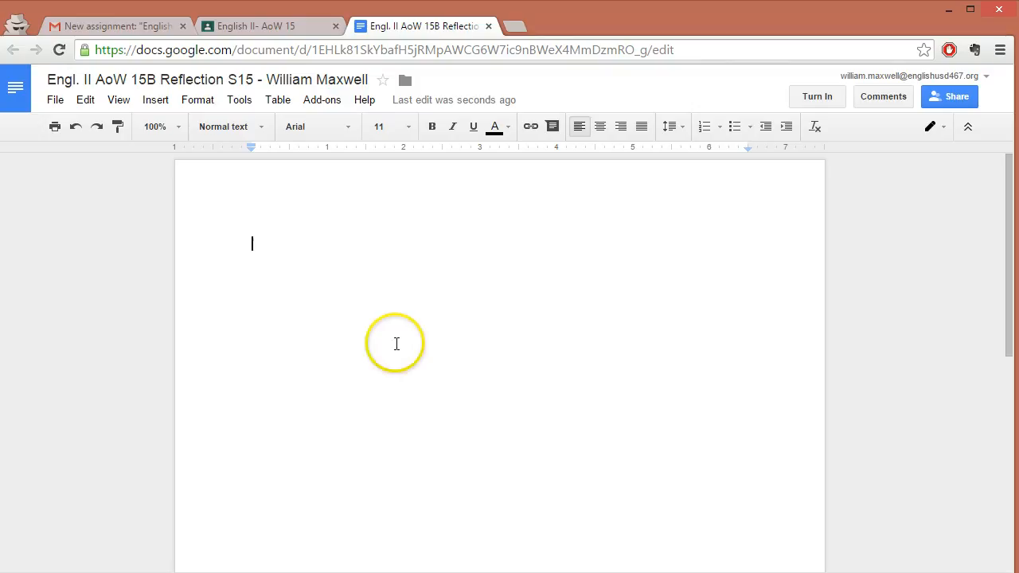
scroll(366, 367, "down", 1)
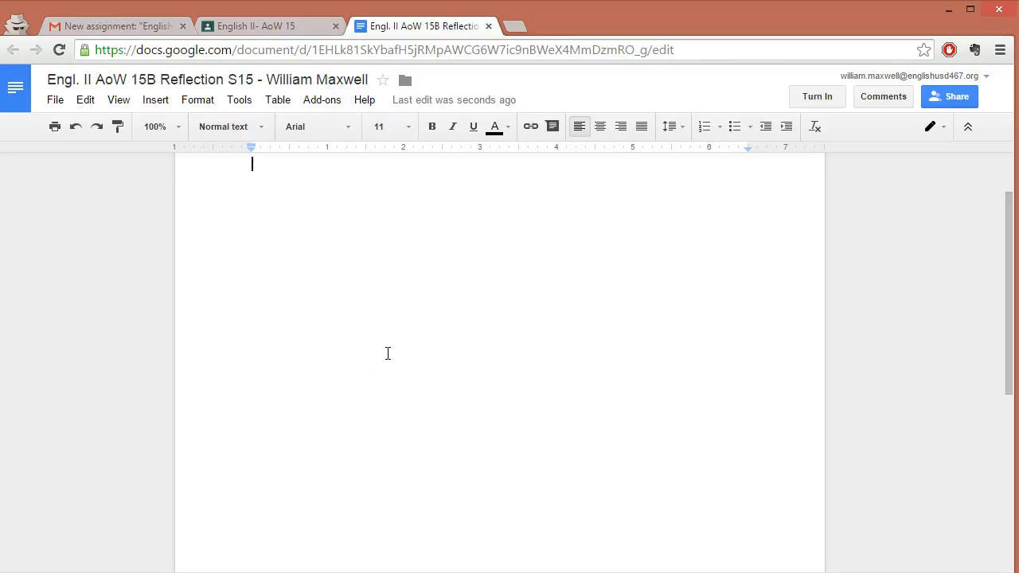
- Write "My reflection is written." in the reflection document
type("My ref")
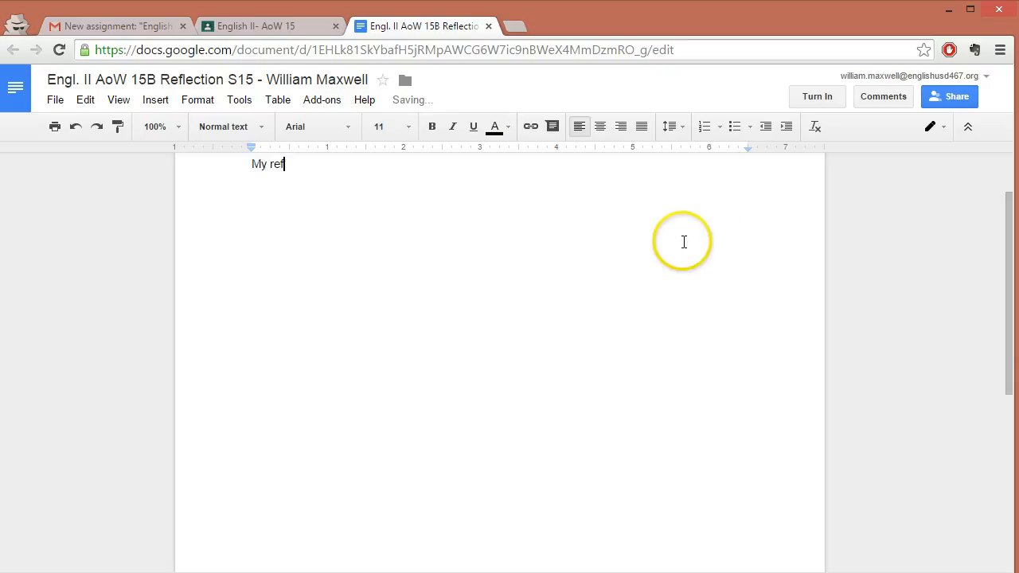
scroll(679, 235, "up", 1)
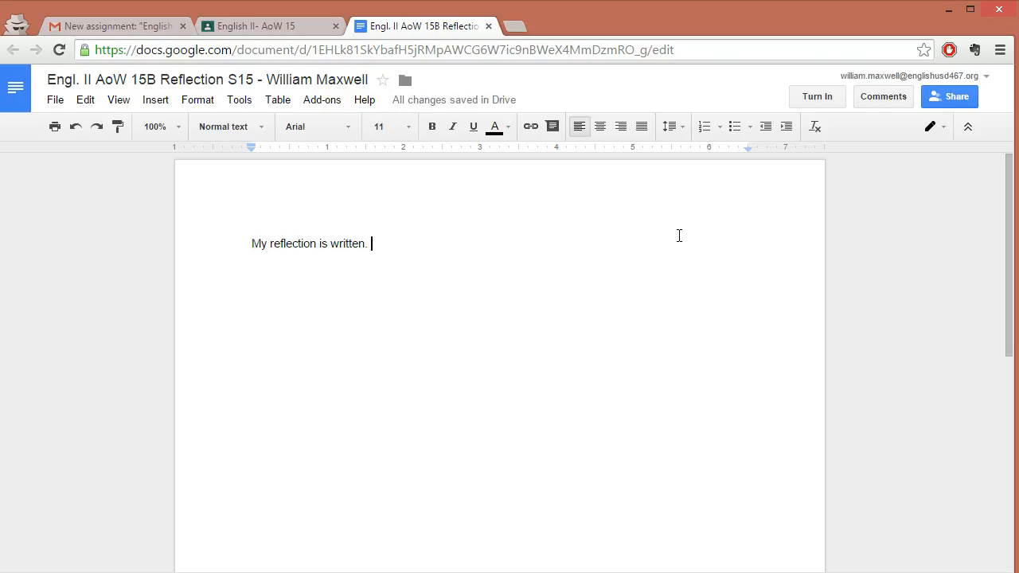
- Turn in the reflection document for English II- AoW 15 without a private note, going through the introductory tips
left_click(828, 97)
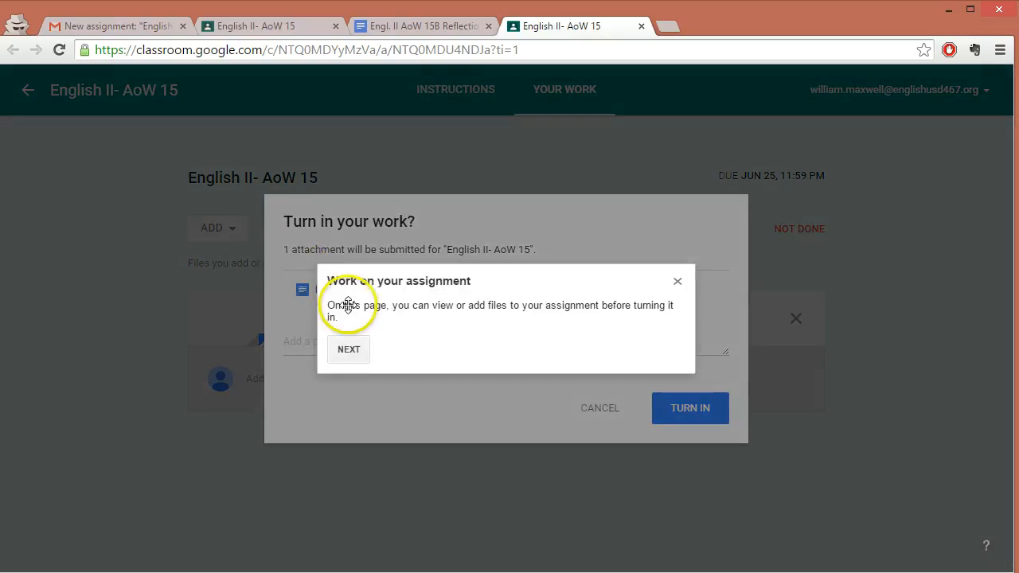
left_click(350, 355)
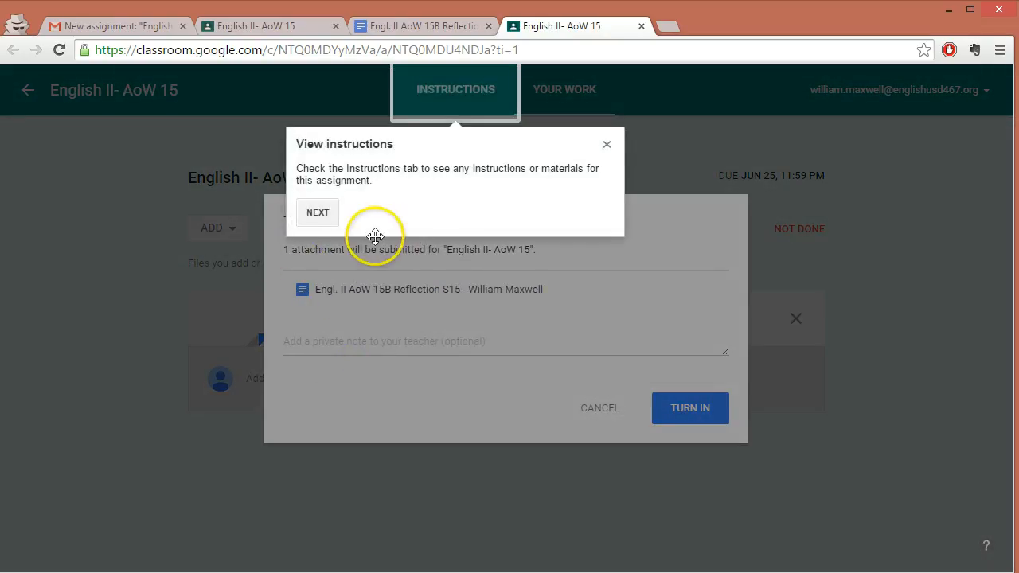
left_click(332, 221)
left_click(389, 260)
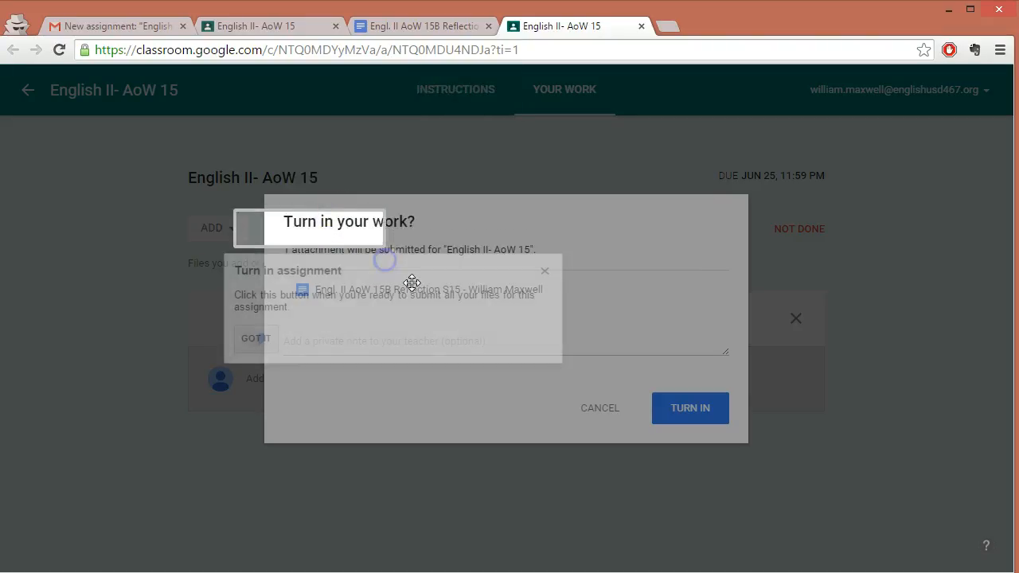
left_click(256, 338)
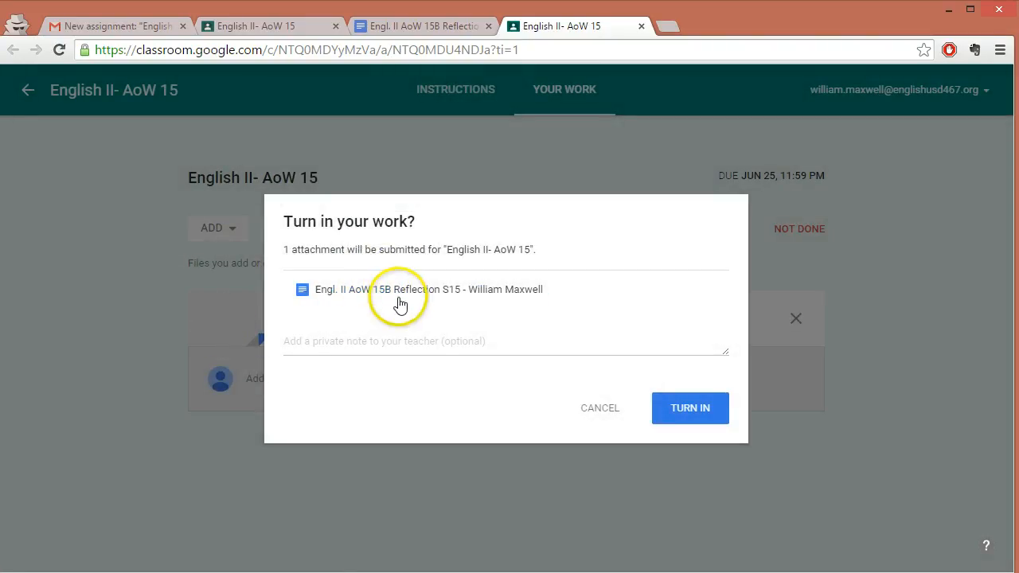
left_click(406, 337)
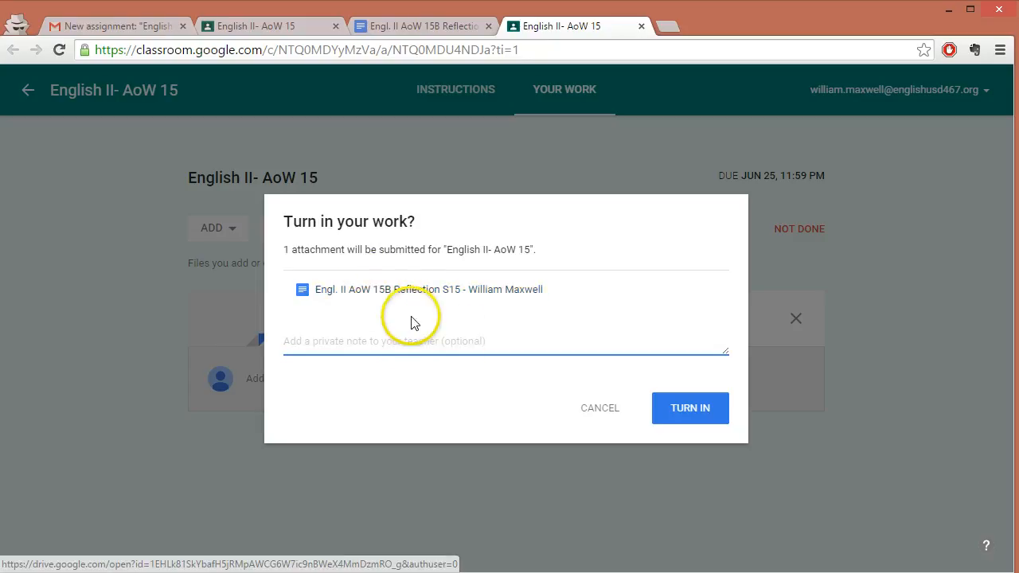
left_click(705, 409)
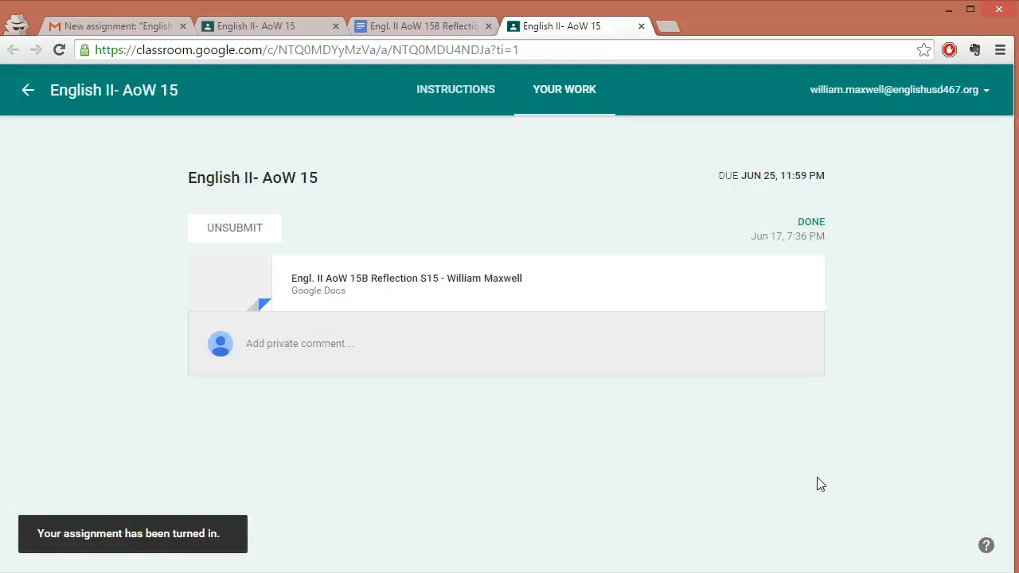
- Open the submitted reflection document from the assignment page and check whether its text can still be edited
left_click(462, 284)
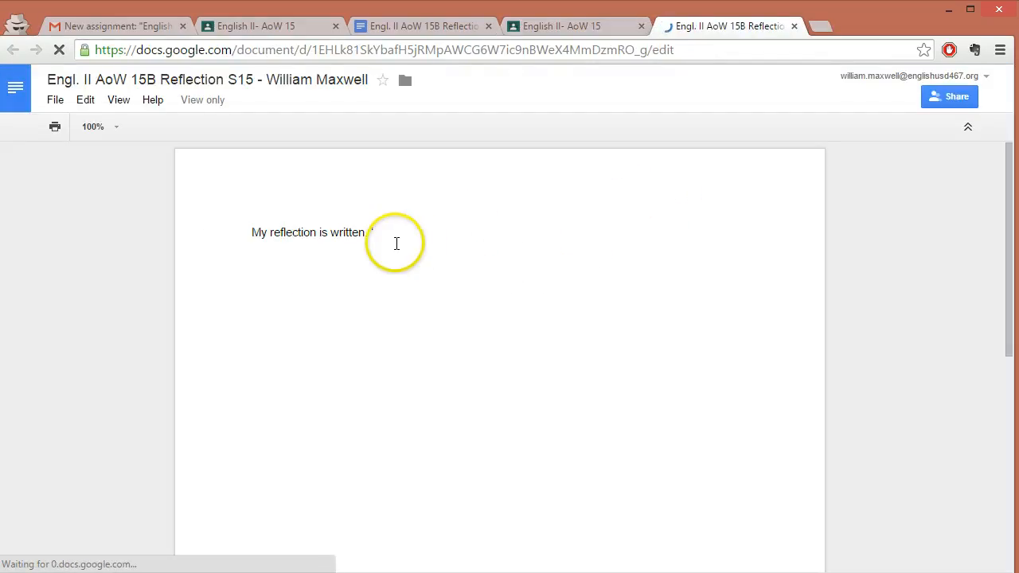
left_click(360, 249)
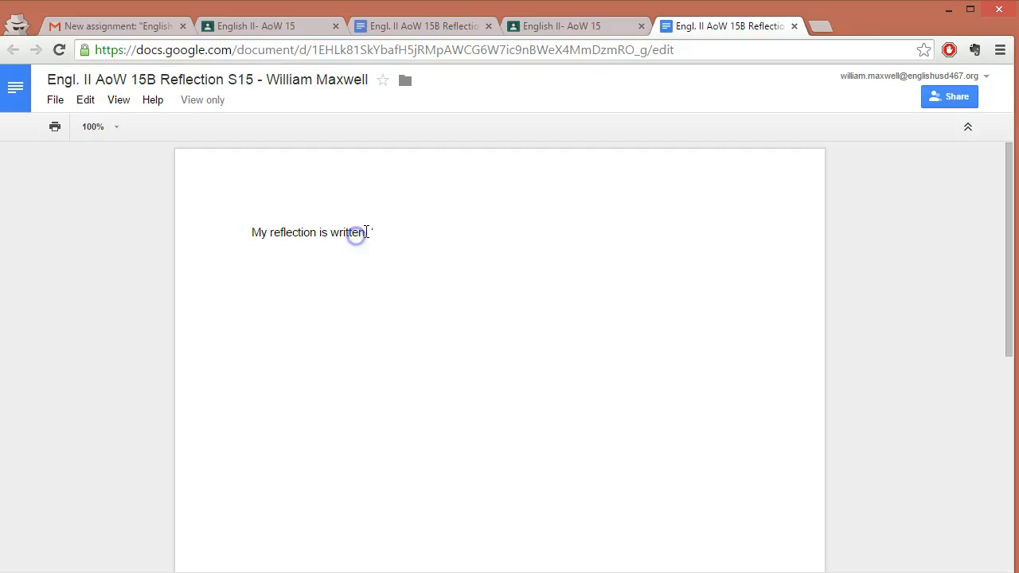
scroll(324, 236, "down", 1)
scroll(328, 251, "up", 1)
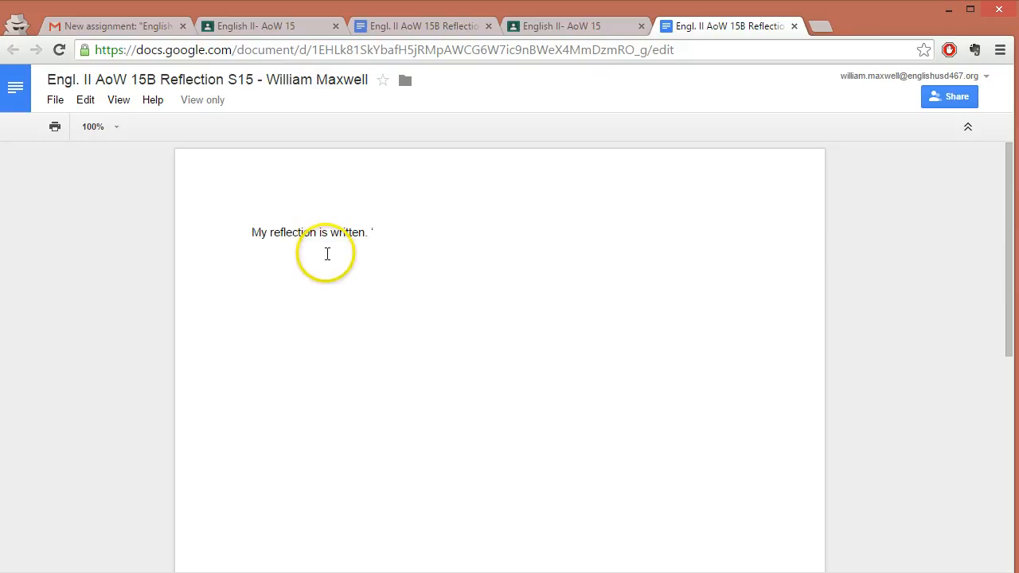
left_click(326, 253)
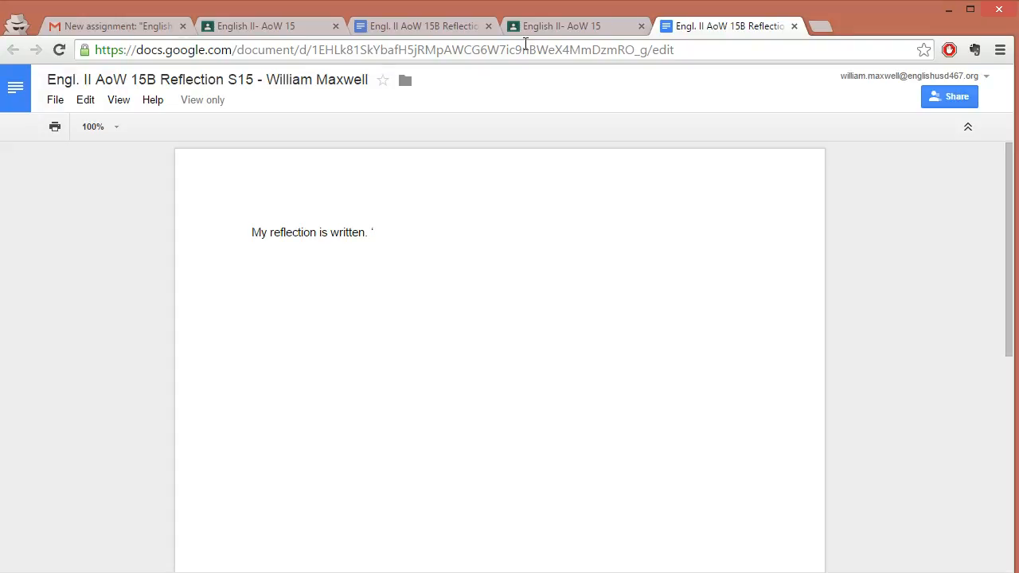
- Return to the English II- AoW 15 assignment page and unsubmit the work without a private note
left_click(592, 27)
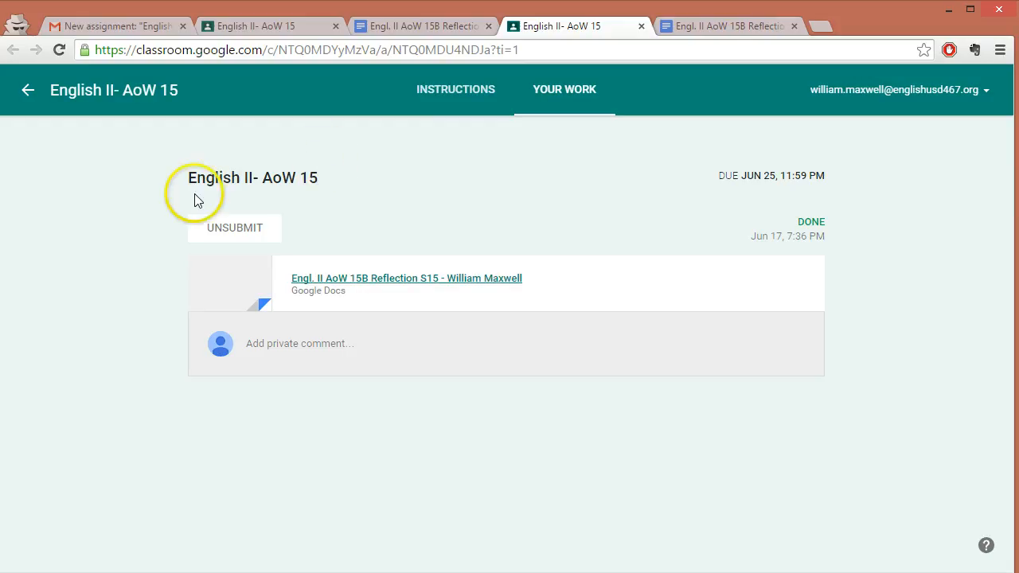
left_click(224, 236)
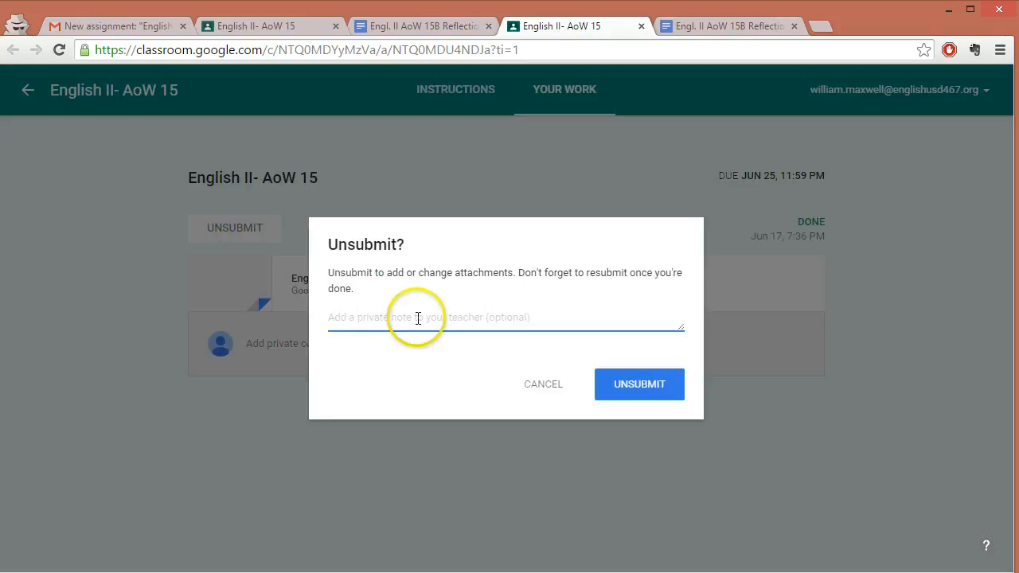
left_click(642, 396)
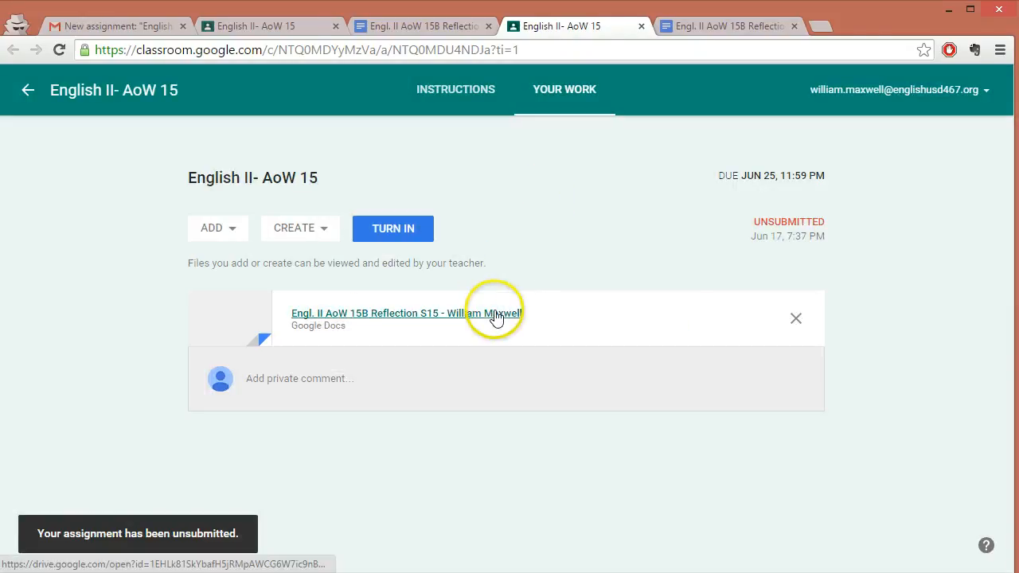
- Reopen the reflection document from the assignment and add "edit 2" at the end of its sentence
left_click(495, 316)
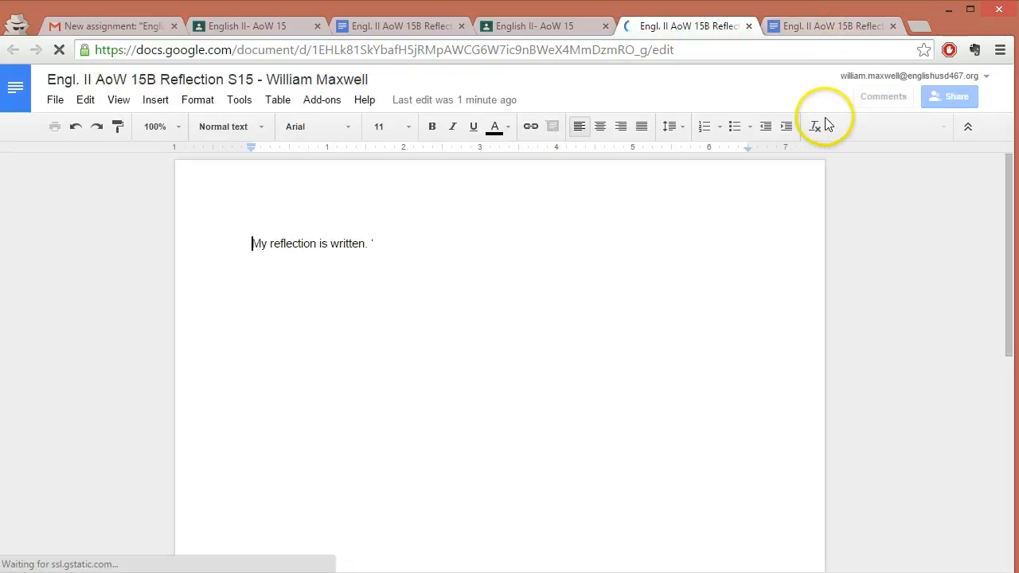
double_click(571, 248)
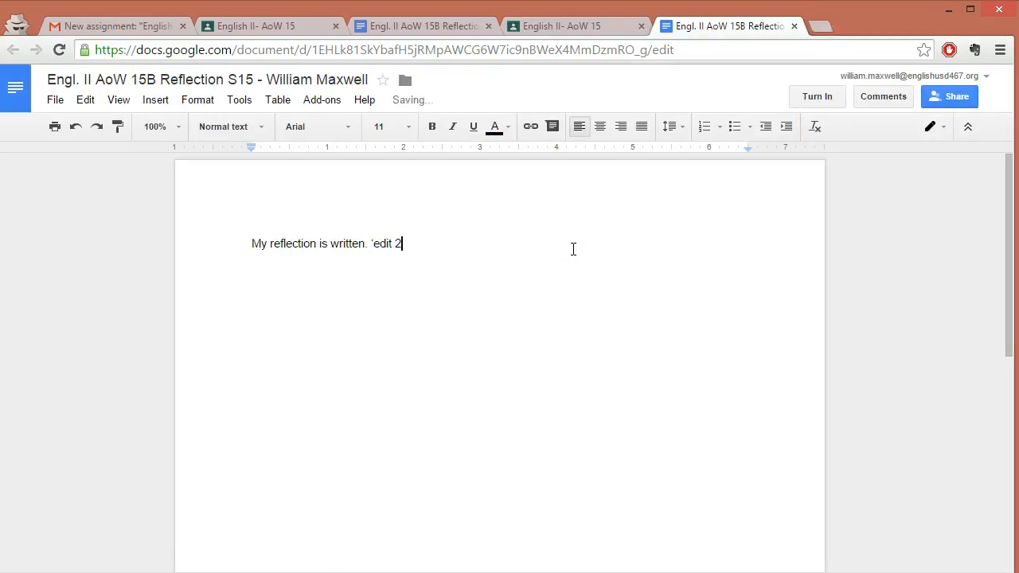
- Turn in the edited reflection document again for English II- AoW 15 and close its extra document page
left_click(774, 90)
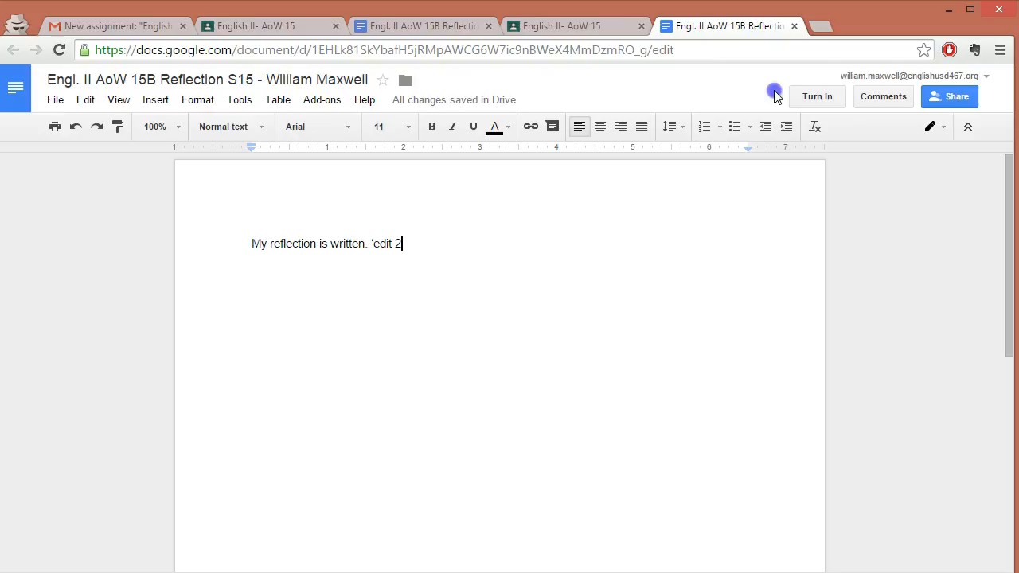
left_click(820, 96)
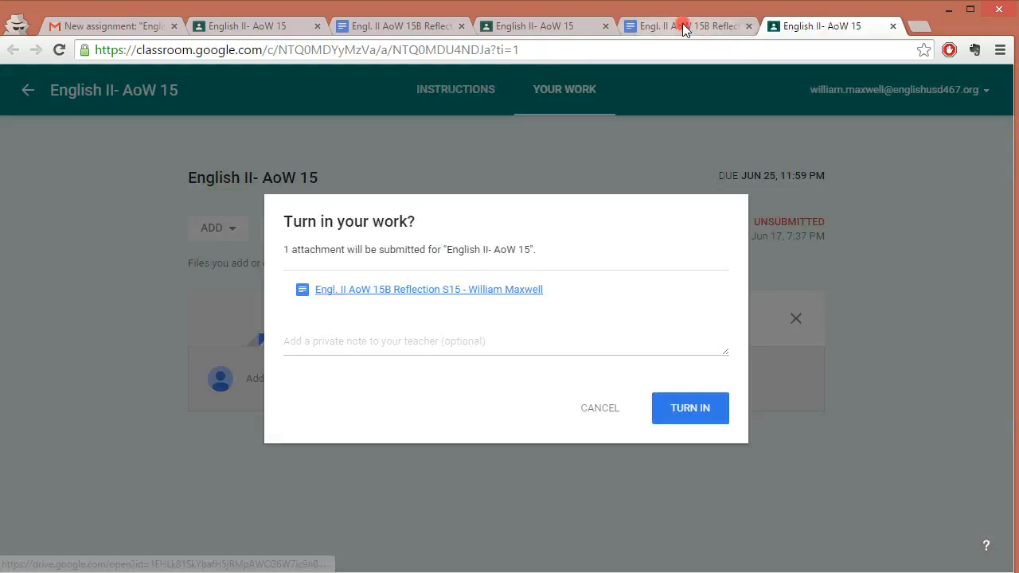
middle_click(685, 27)
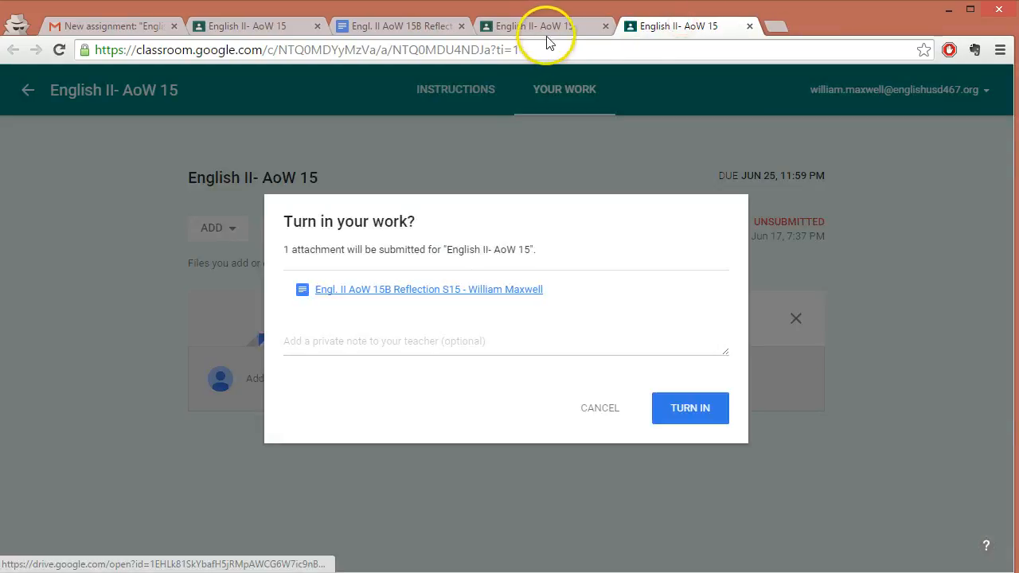
left_click(678, 420)
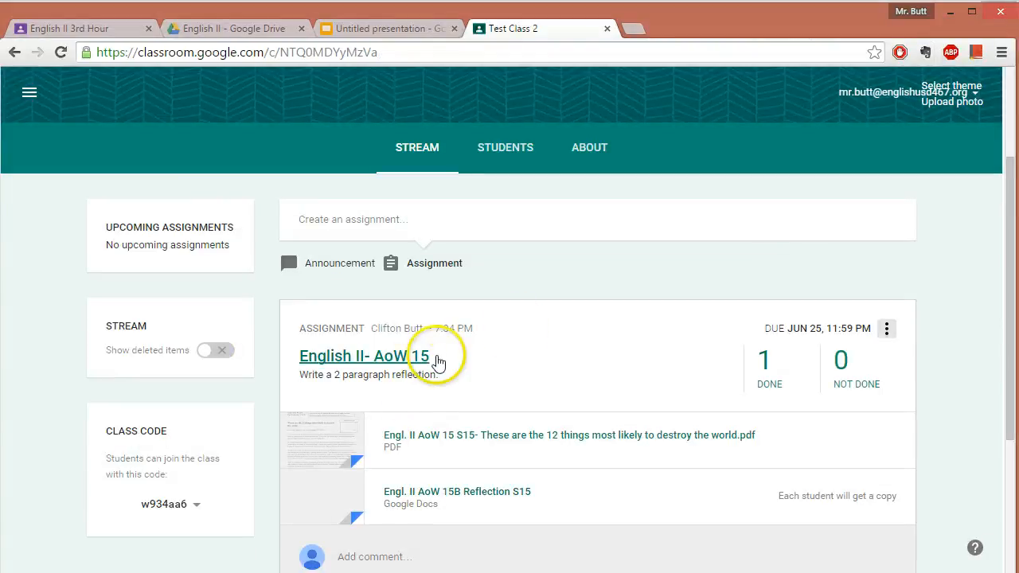
- In the teacher's class stream, open the completed submissions for English II- AoW 15 and update the assignment's point value to 30
left_click(768, 366)
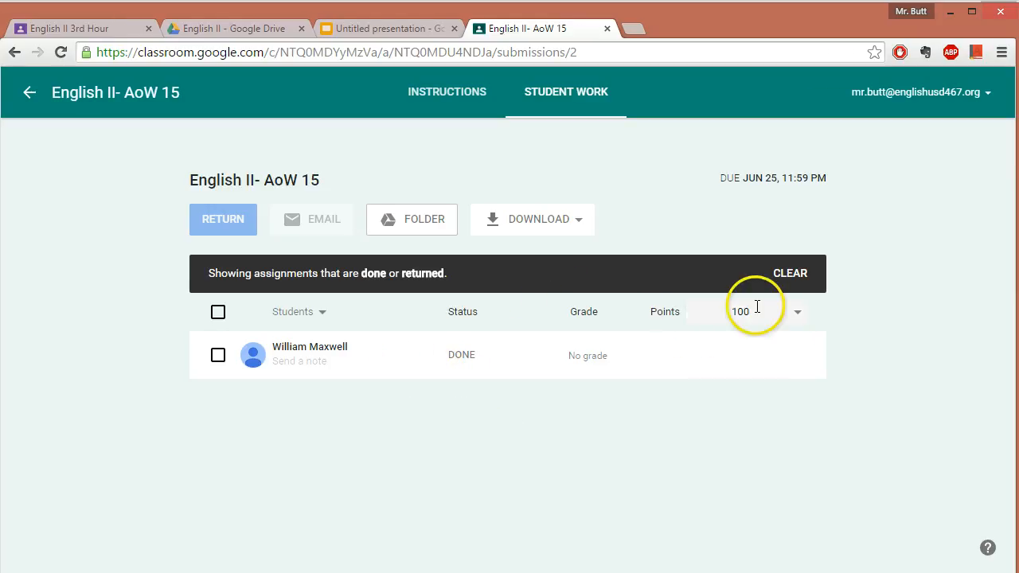
left_click(799, 313)
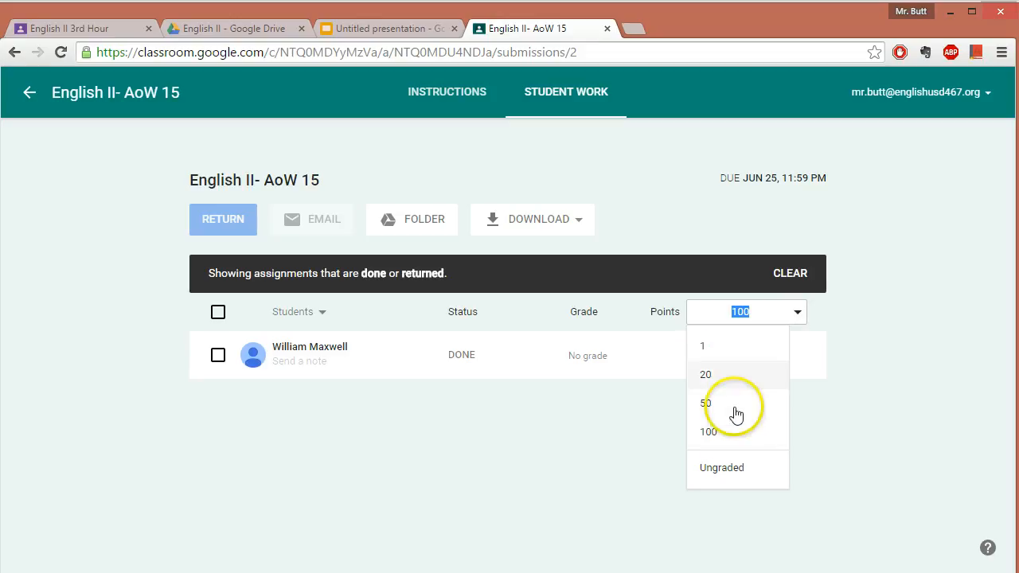
left_click(746, 312)
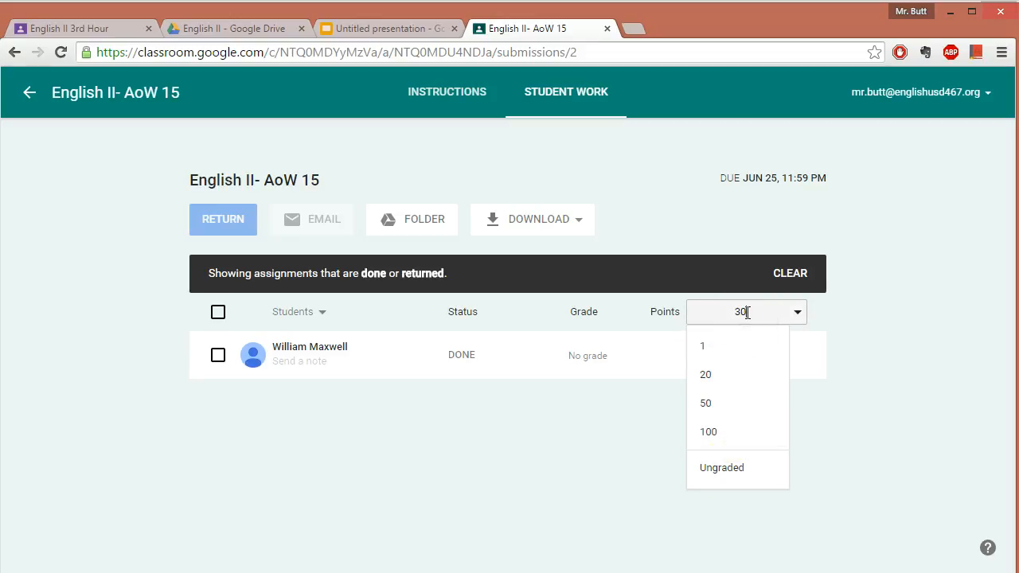
key("Return")
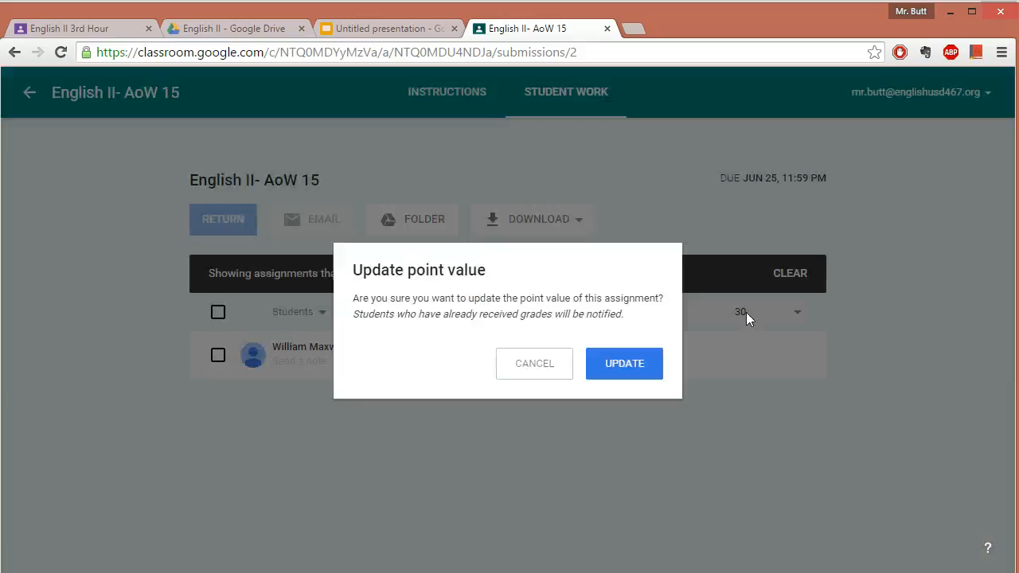
left_click(625, 364)
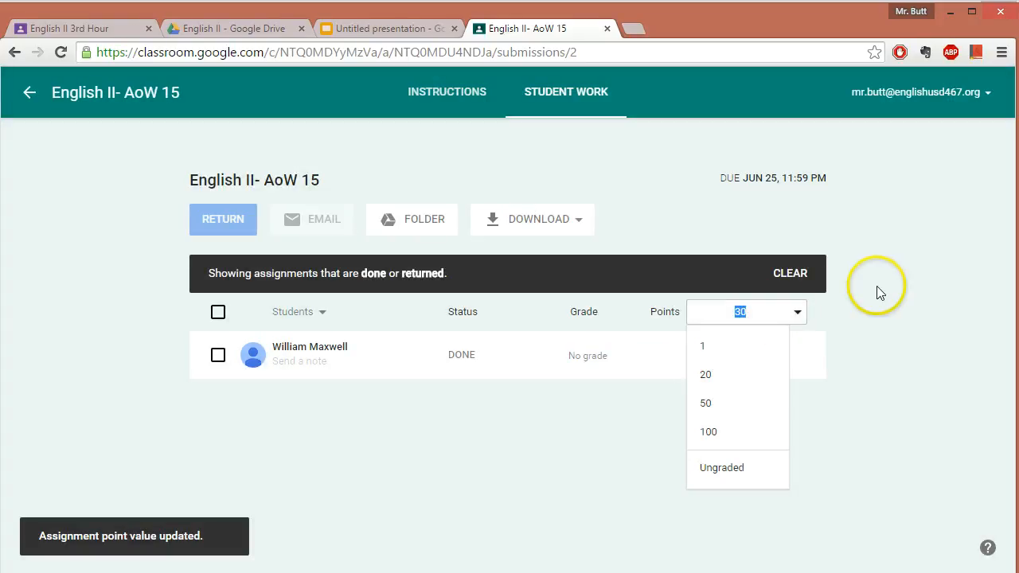
left_click(876, 287)
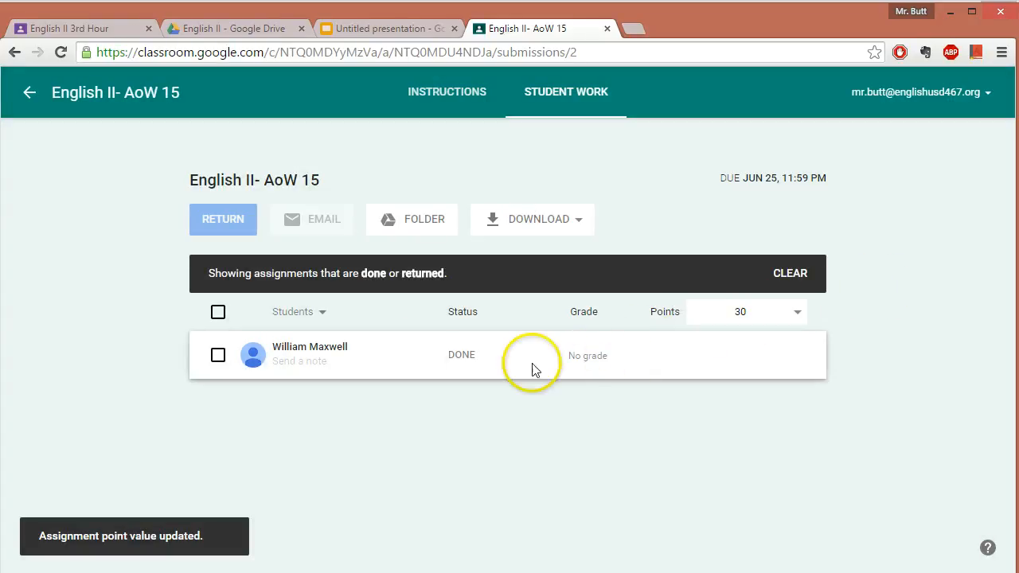
- Open the student's submitted reflection document and add "making changes to this" after the existing text
left_click(374, 345)
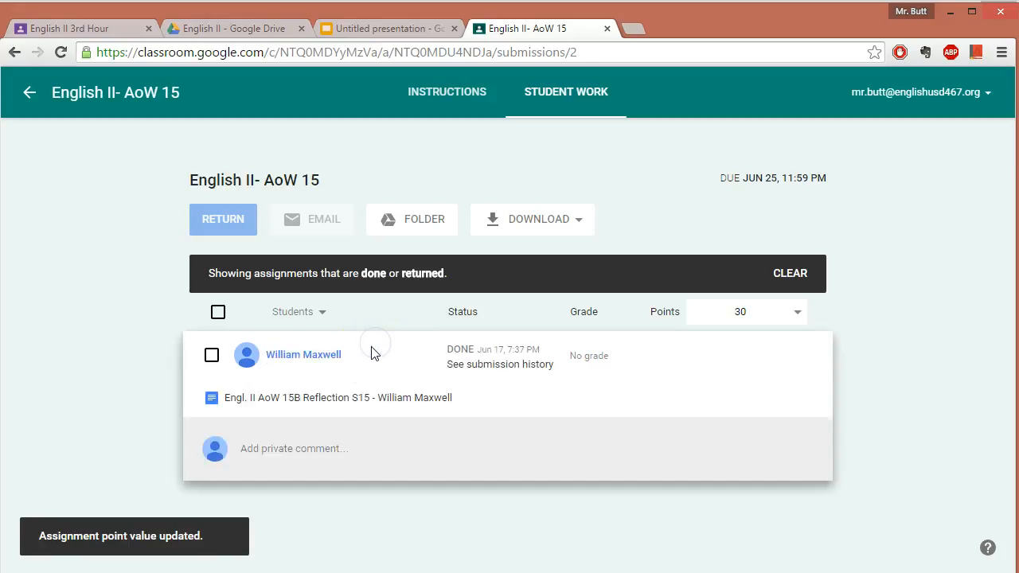
left_click(324, 406)
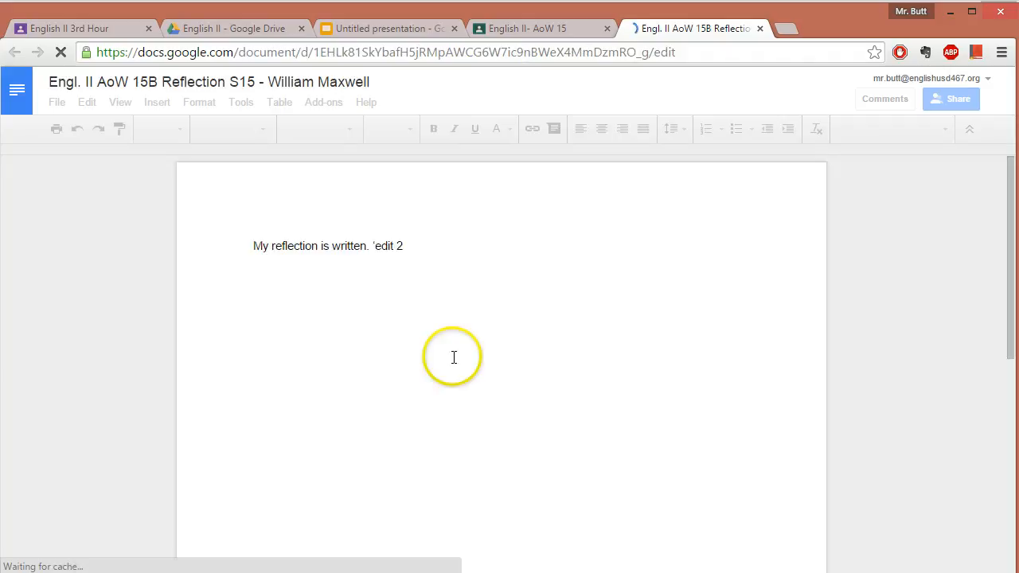
left_click(436, 267)
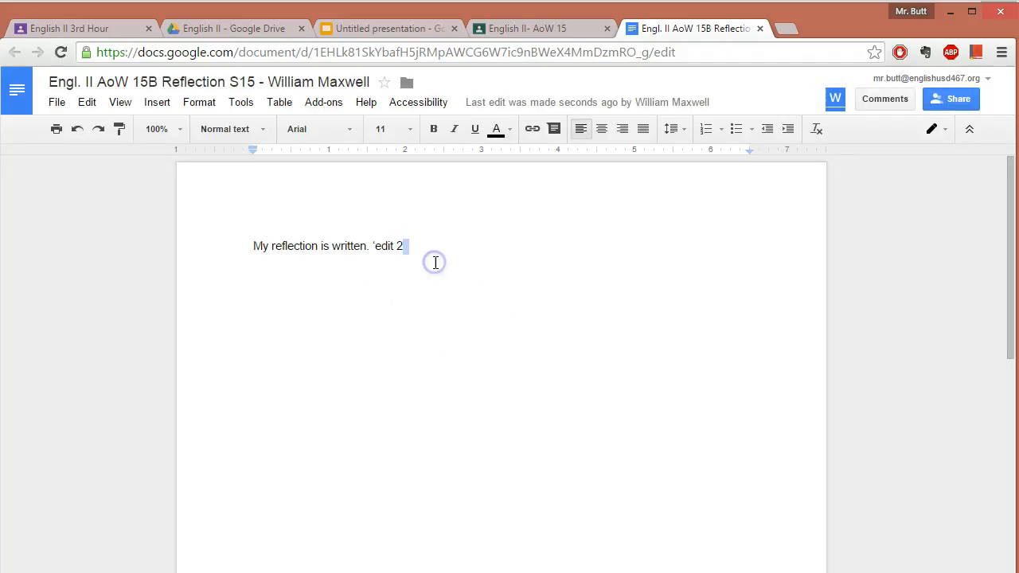
type("making changes to this")
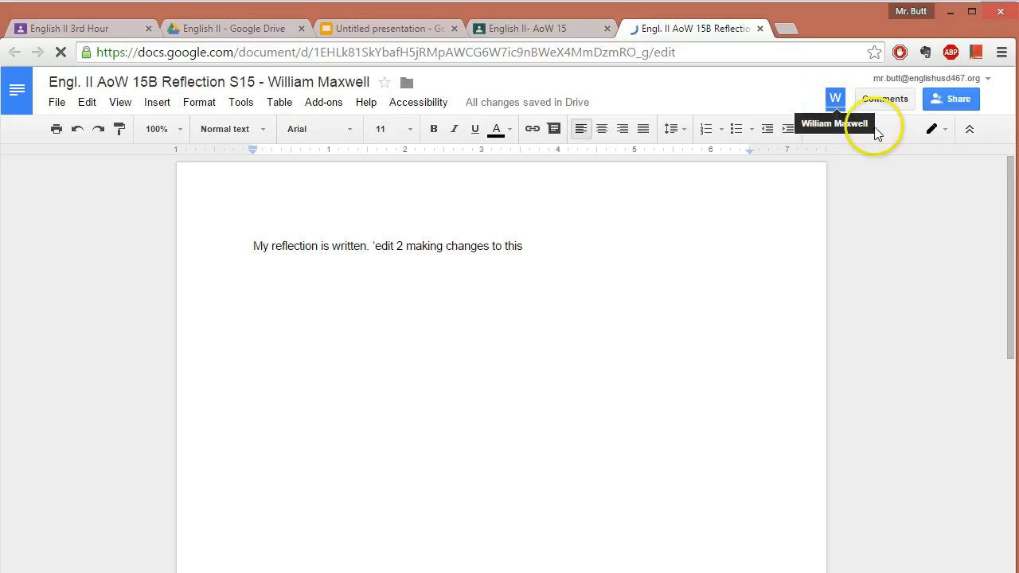
- Switch the document to Suggesting mode and suggest replacing the apostrophe and "e" of "edit" with "E"
left_click(932, 131)
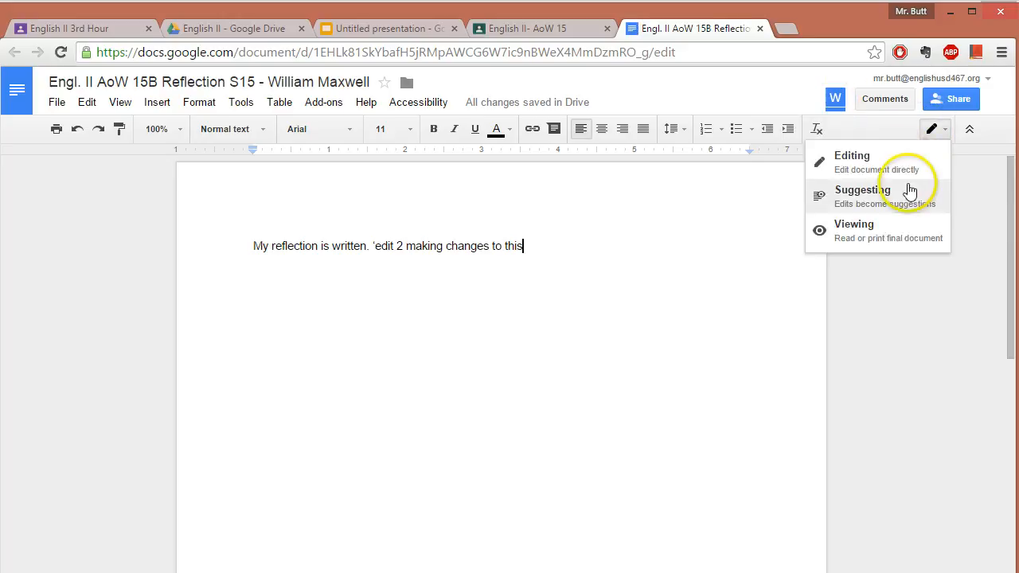
left_click(908, 195)
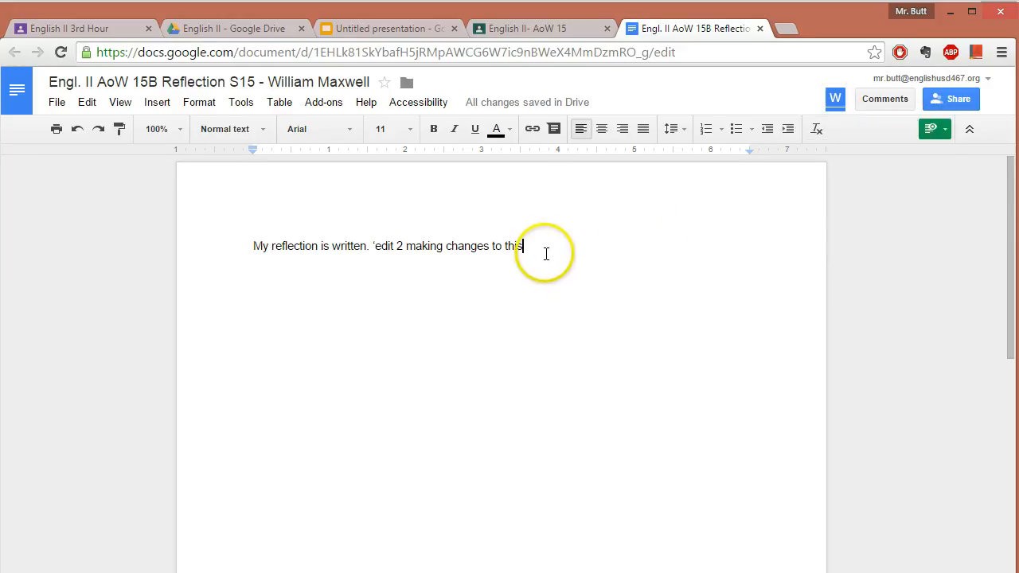
left_click(376, 248)
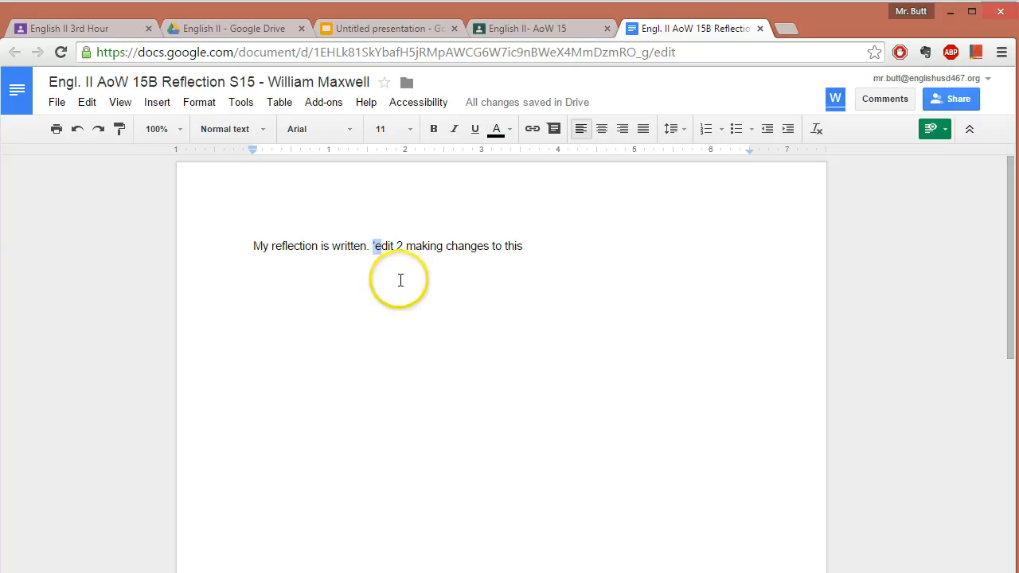
type("E")
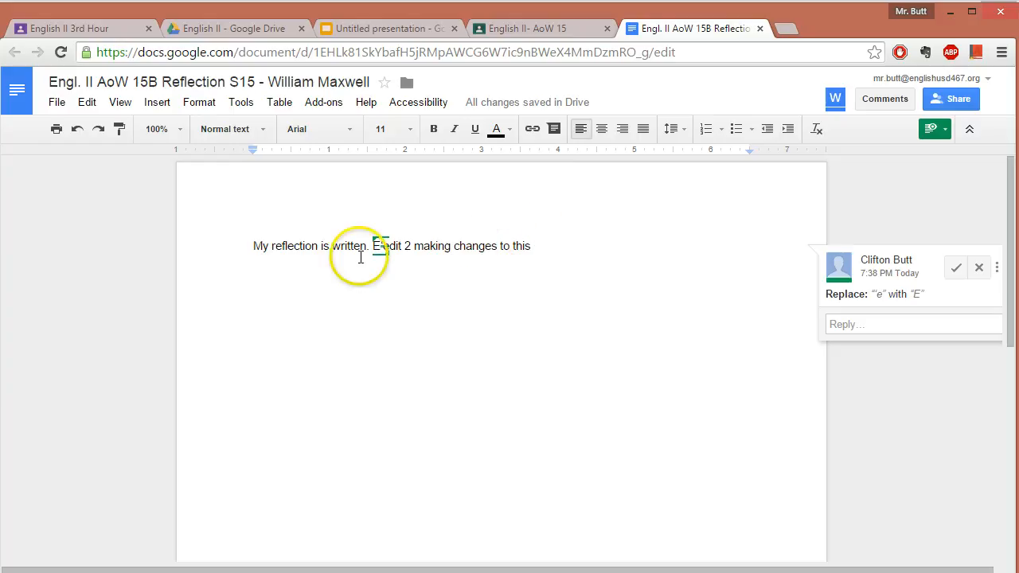
- Comment "This is wrong. -10" on the entire sentence line of the student's reflection document
left_click_drag(254, 245, 730, 241)
right_click(472, 245)
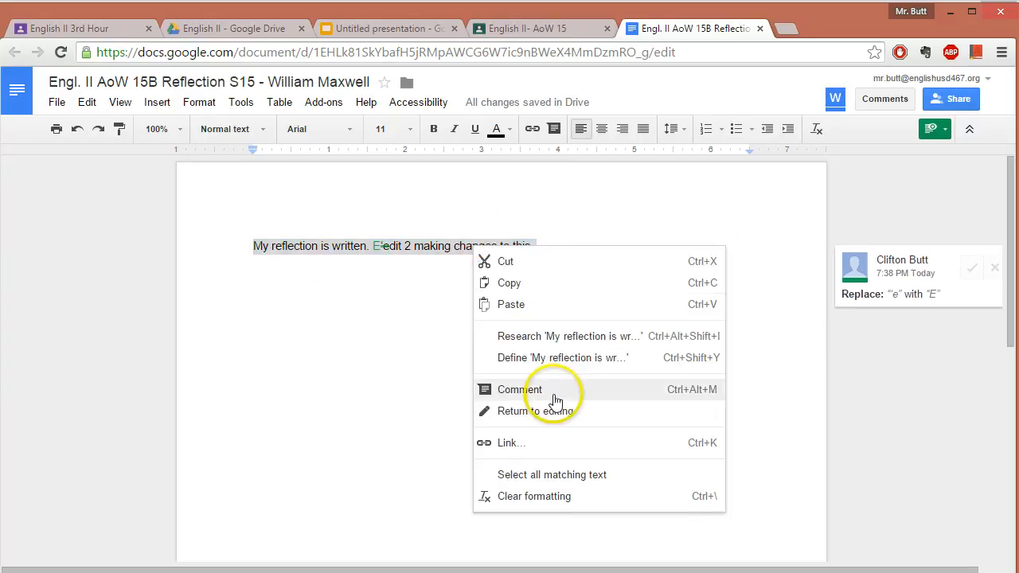
left_click(696, 398)
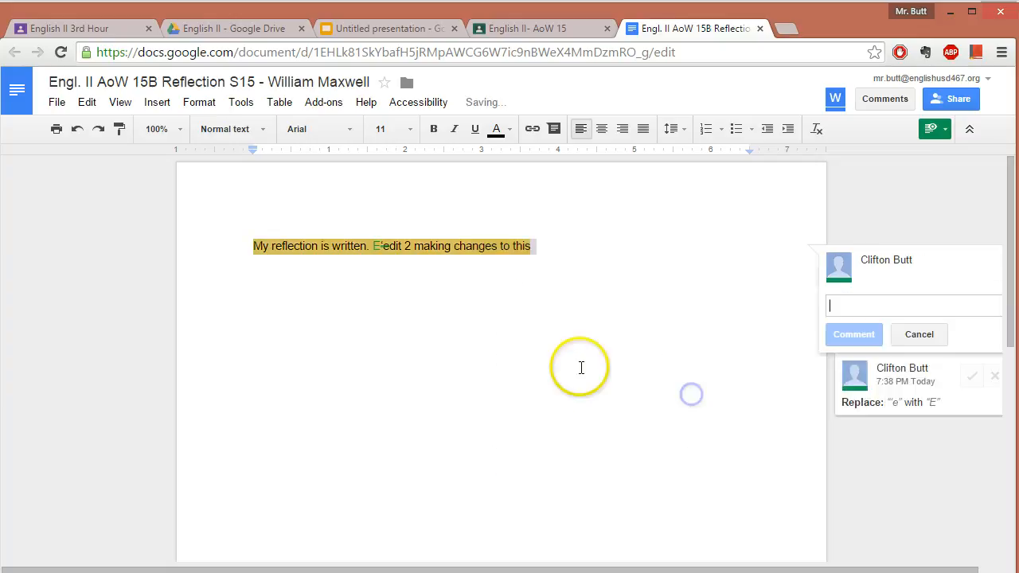
type("This is wrong. -10")
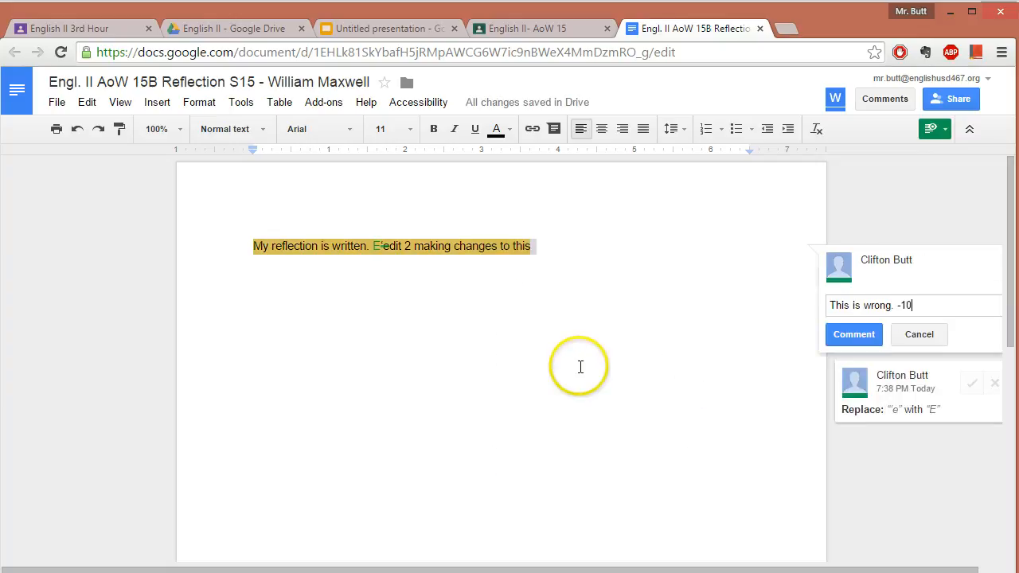
key("ctrl+Return")
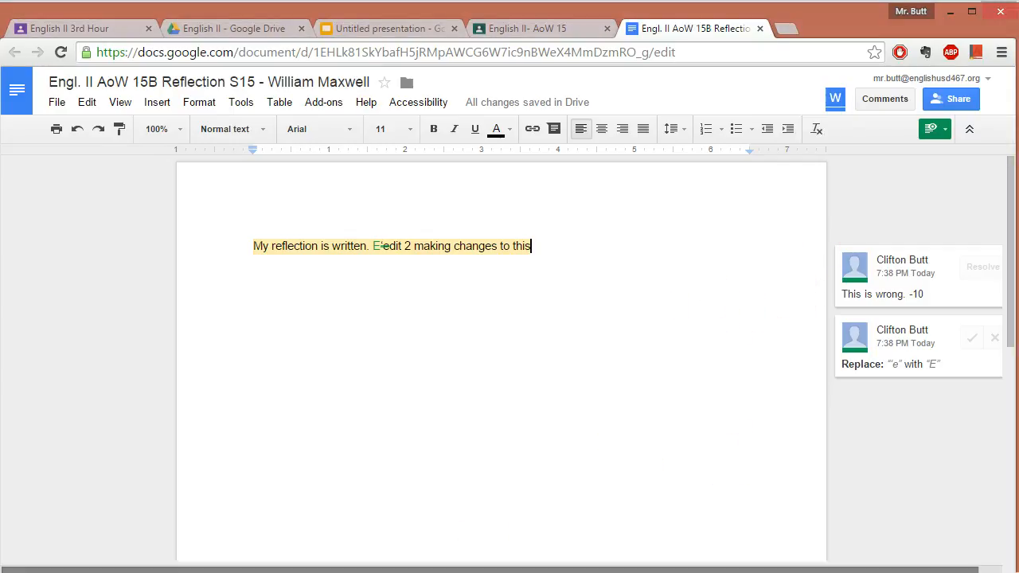
- Switch to the student's window and open the submitted reflection document to check which teacher feedback the student can see
key("alt+Tab")
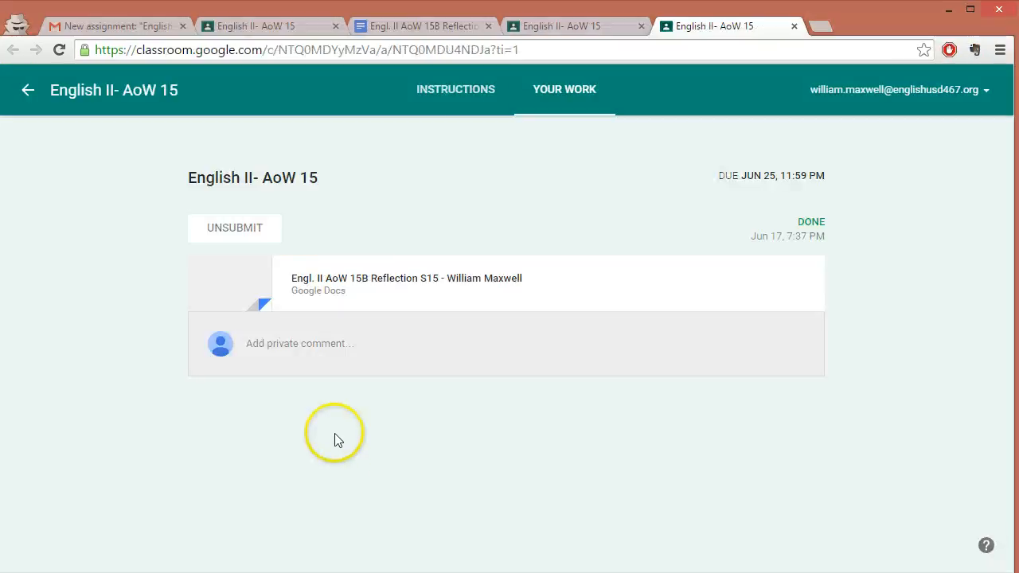
left_click(446, 275)
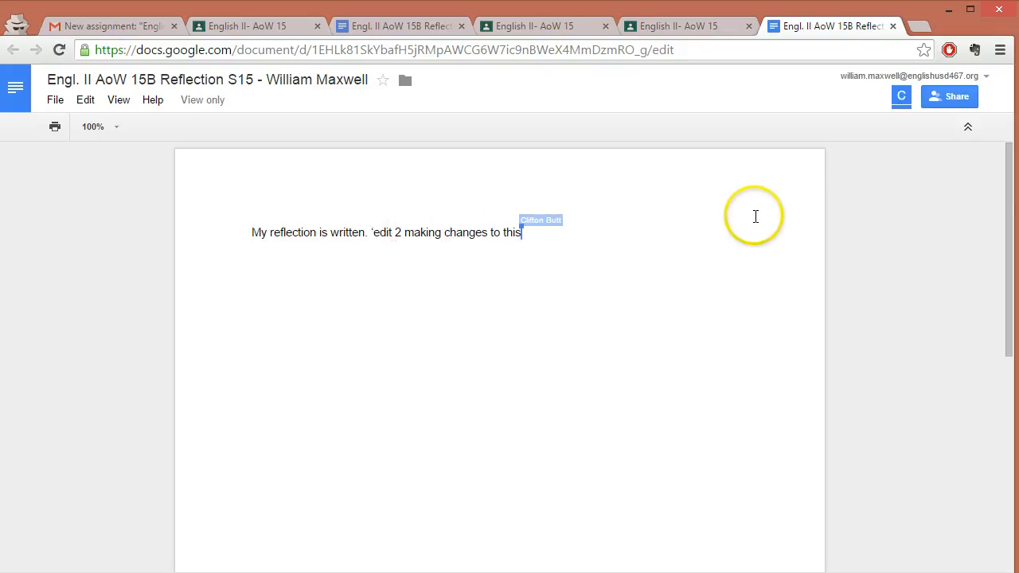
double_click(687, 223)
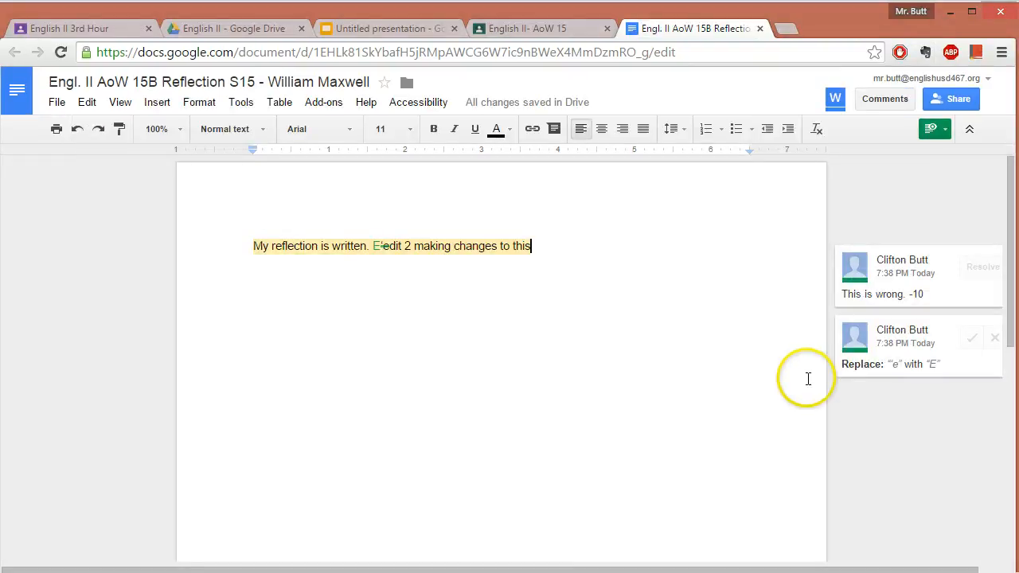
- In the teacher's copy of the reflection document, add the comment "20/30" to the words "to this"
left_click(795, 344)
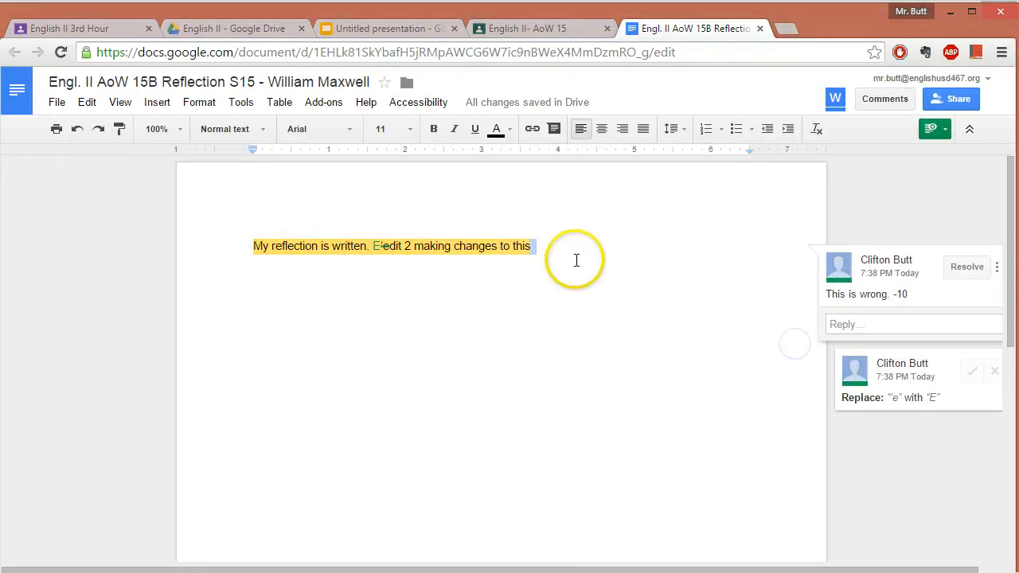
left_click(577, 260)
left_click_drag(556, 251, 501, 247)
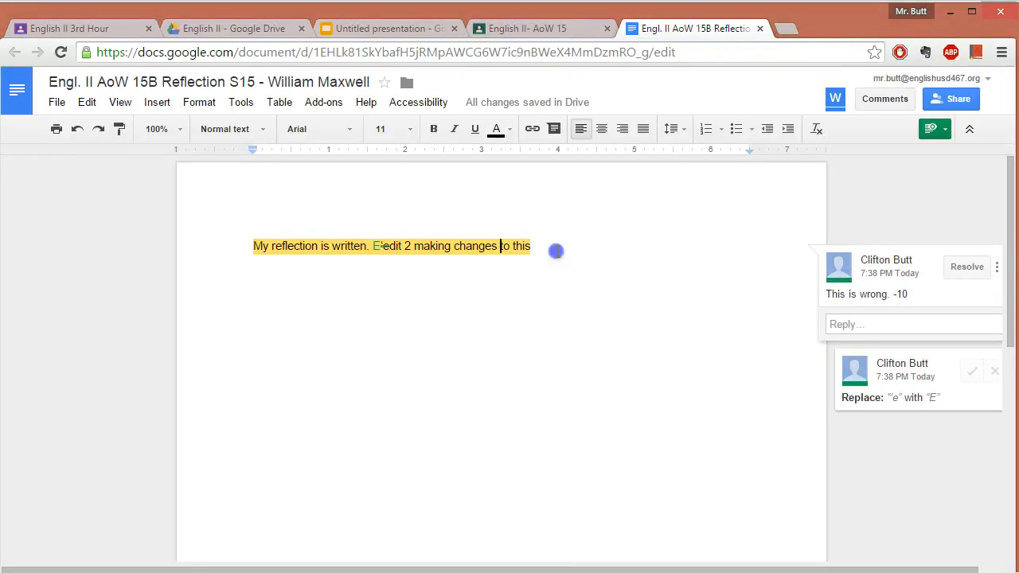
key("ctrl+alt+m")
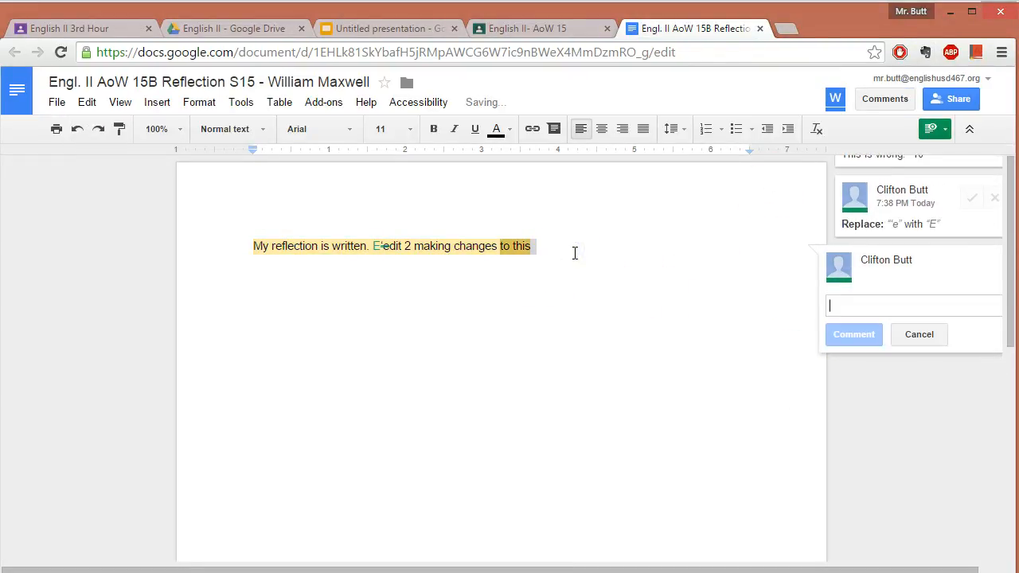
type("20/30")
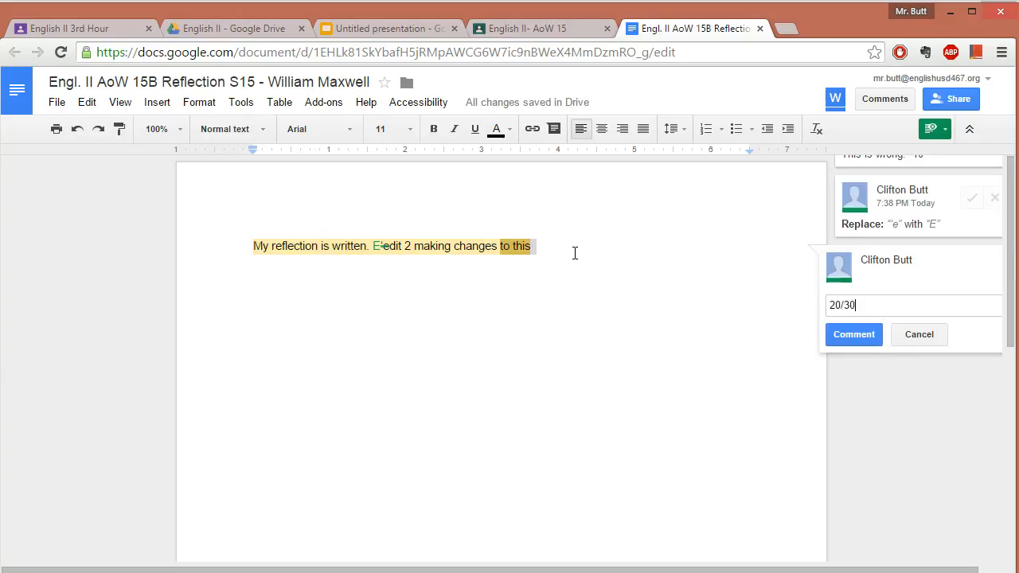
key("ctrl+Return")
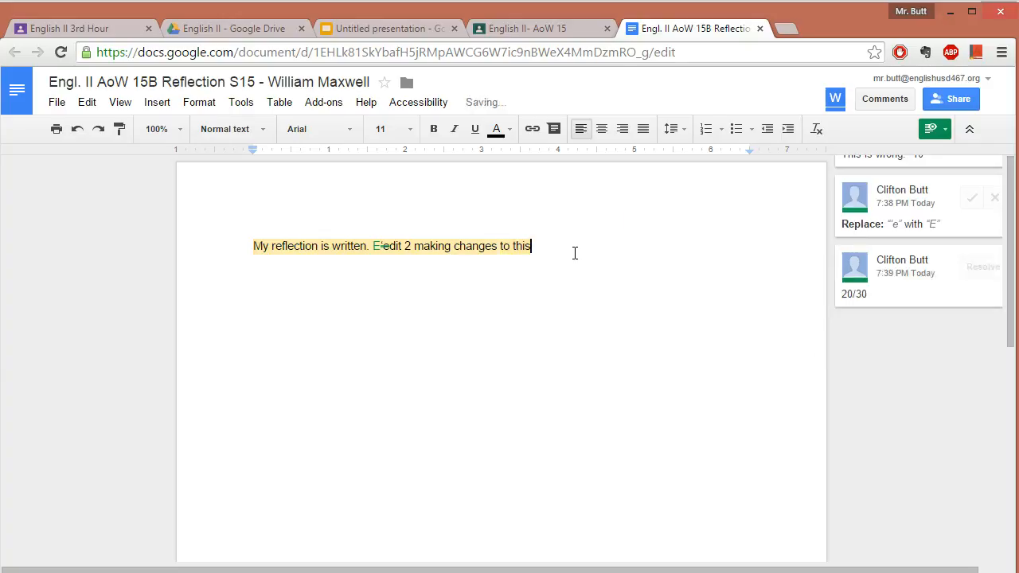
- Close the reflection document, grade the student's English II- AoW 15 submission 20 out of 30, and return it without a note
middle_click(674, 30)
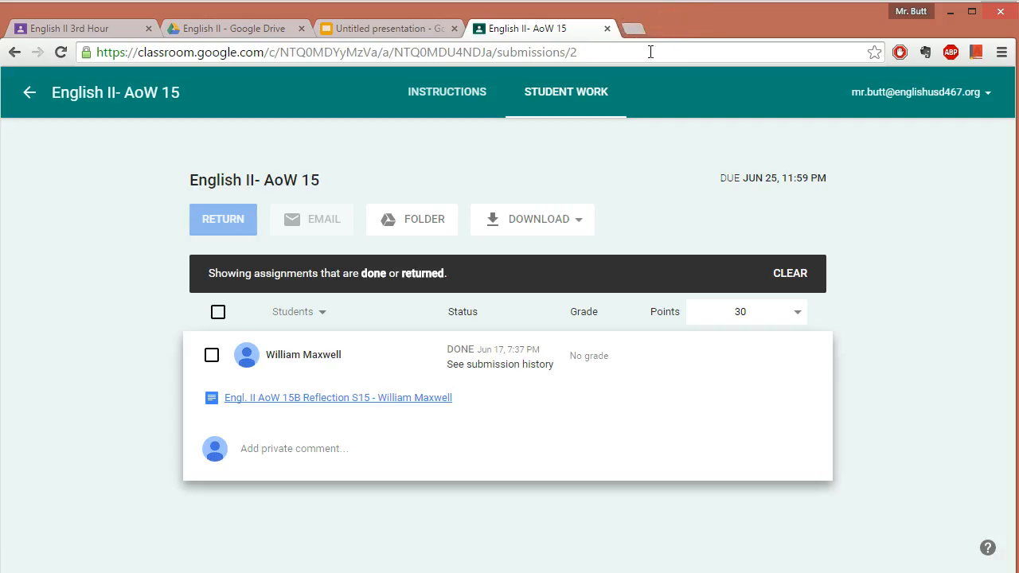
left_click(602, 358)
type("20")
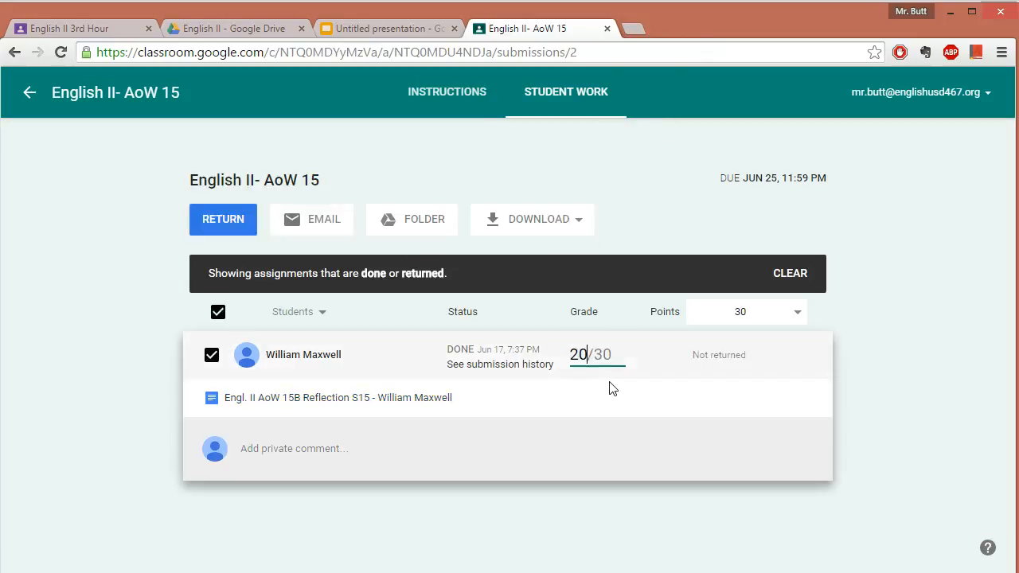
left_click(236, 232)
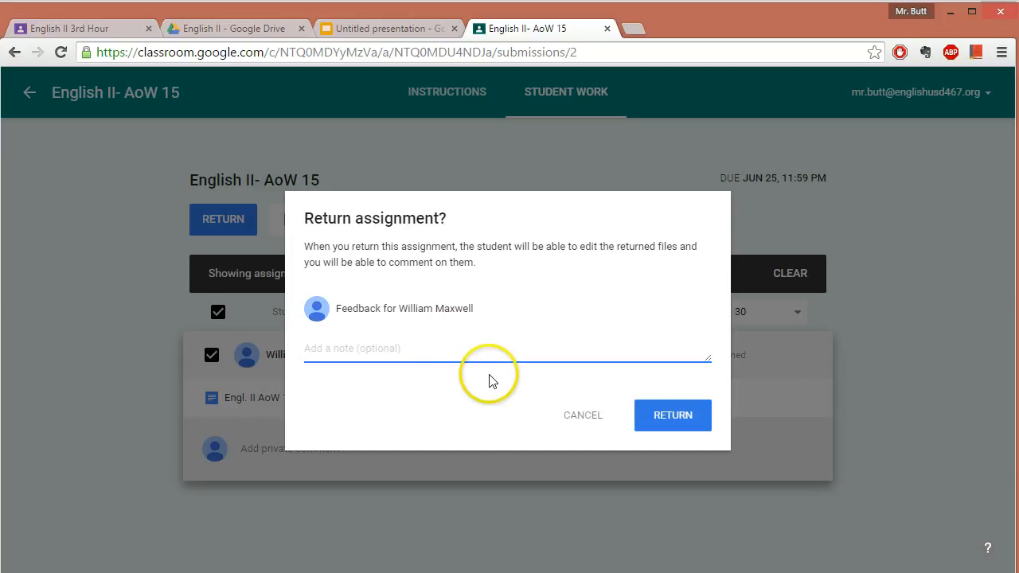
left_click(660, 428)
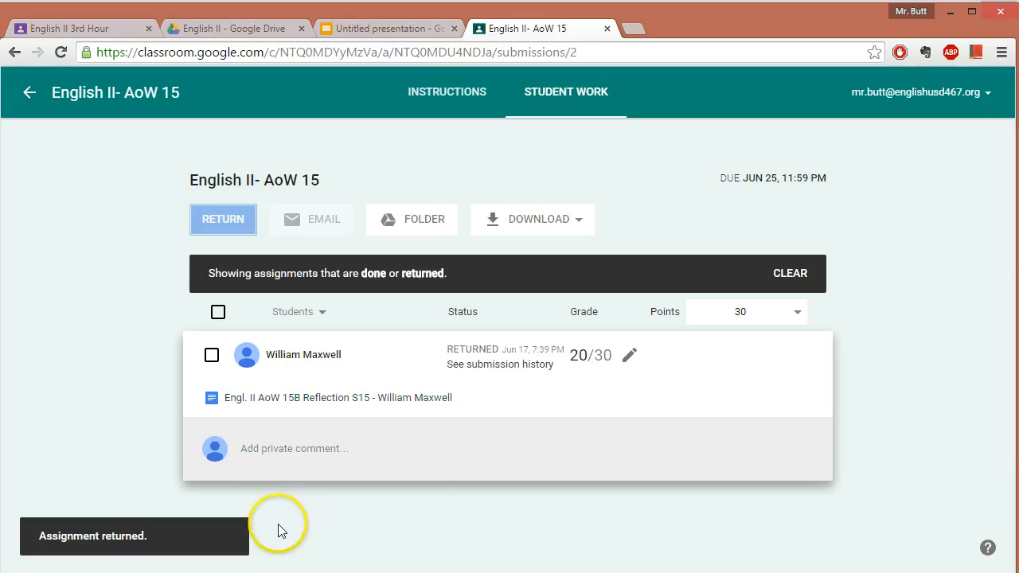
- Open the student's Gmail inbox and read the "Assignment returned" message for English II- AoW 15
left_click(303, 465)
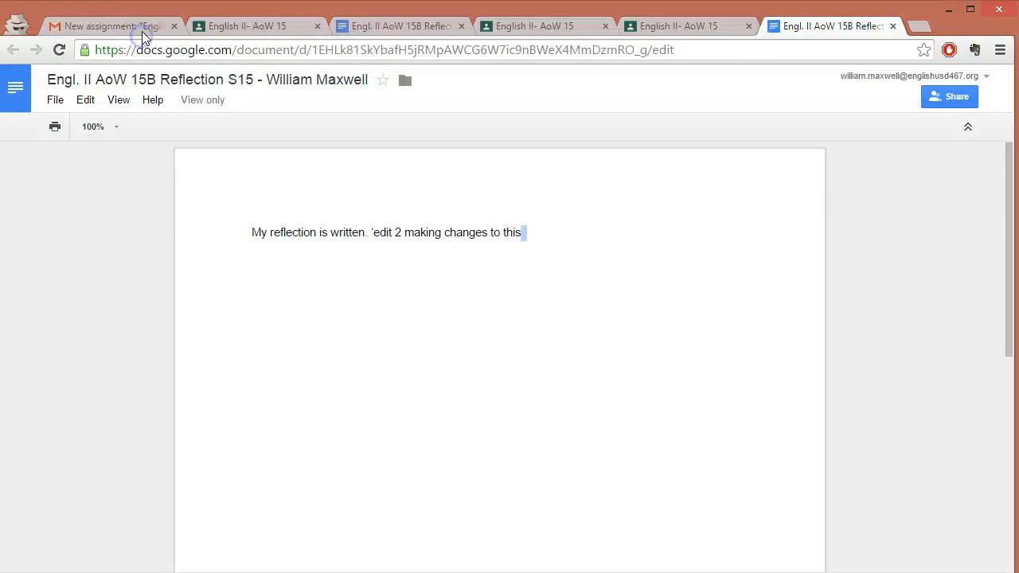
left_click(142, 29)
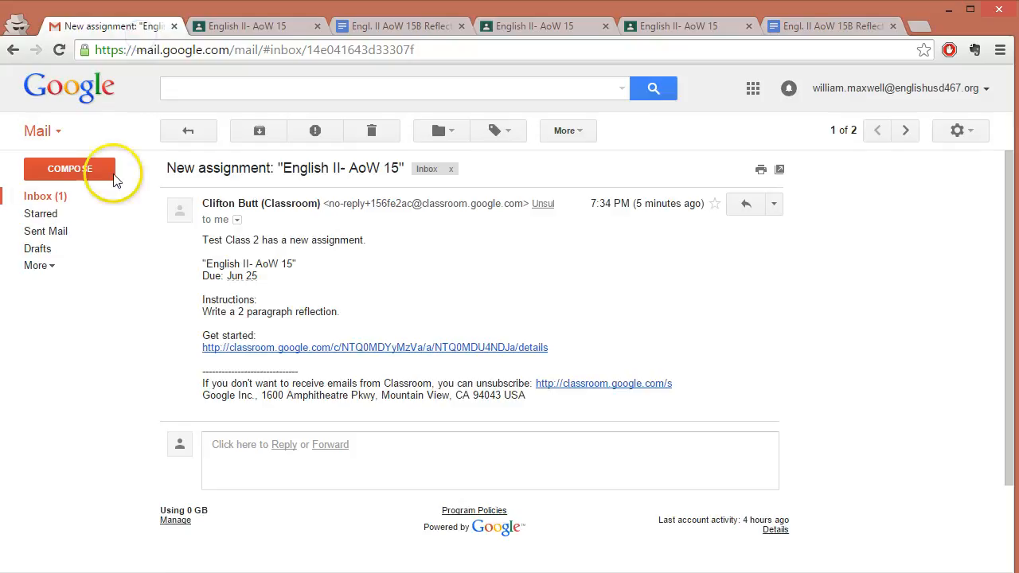
left_click(73, 197)
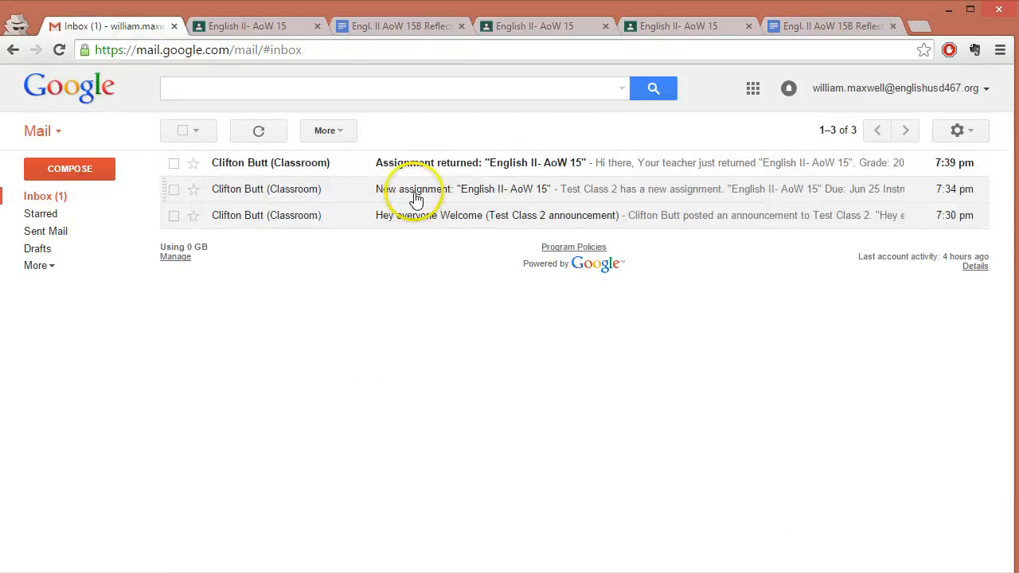
left_click(455, 162)
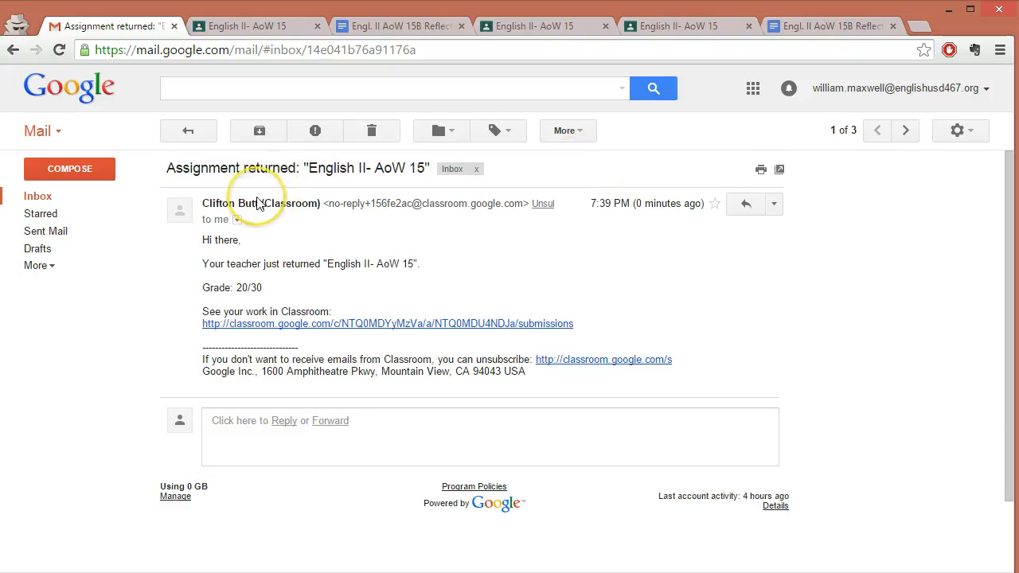
mouse_move(254, 198)
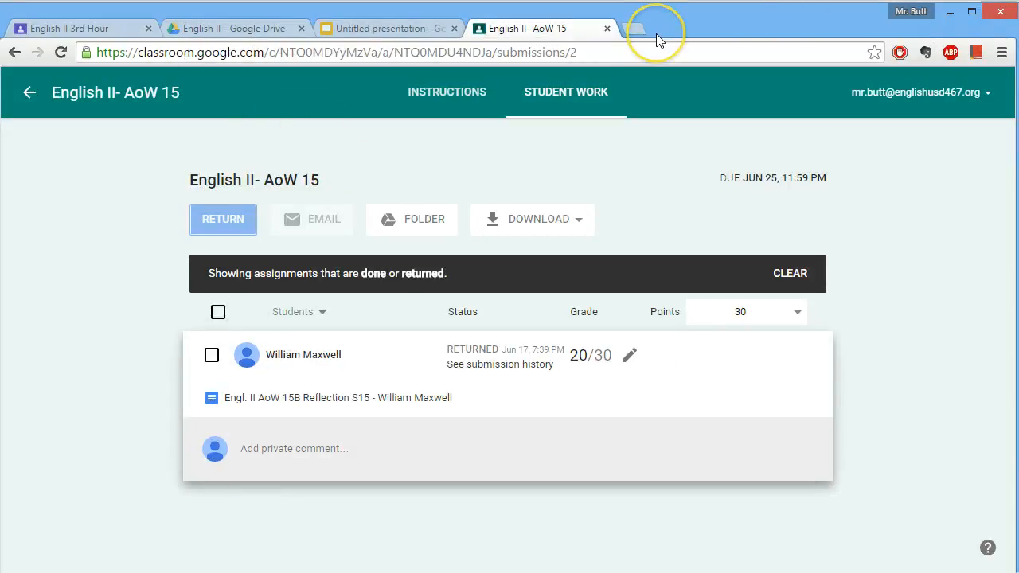
- In the teacher's browser window, show the bookmarks bar and create a new blank Google document from the Drive bookmarks
key("ctrl+shift+b")
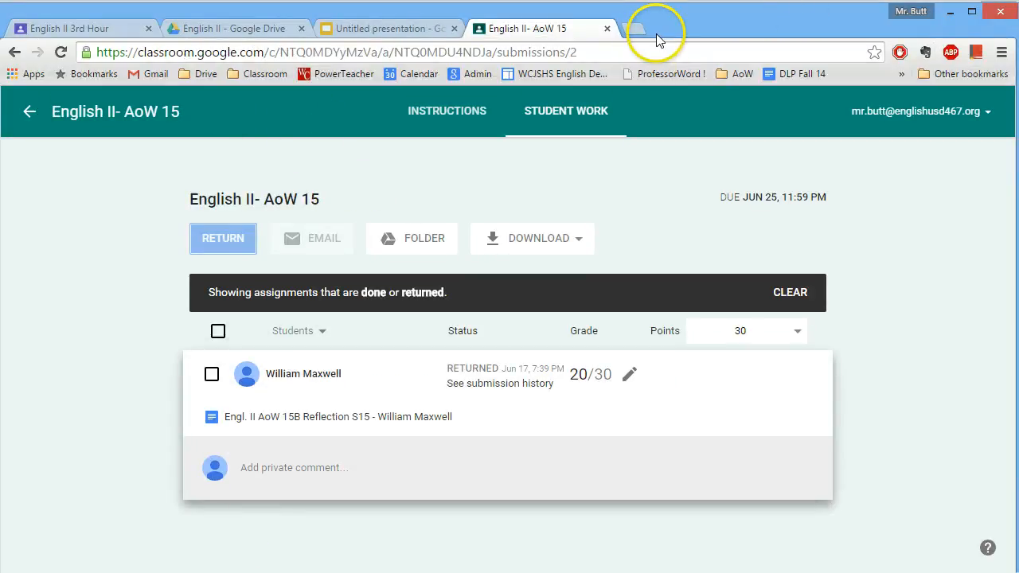
left_click(205, 74)
left_click(225, 113)
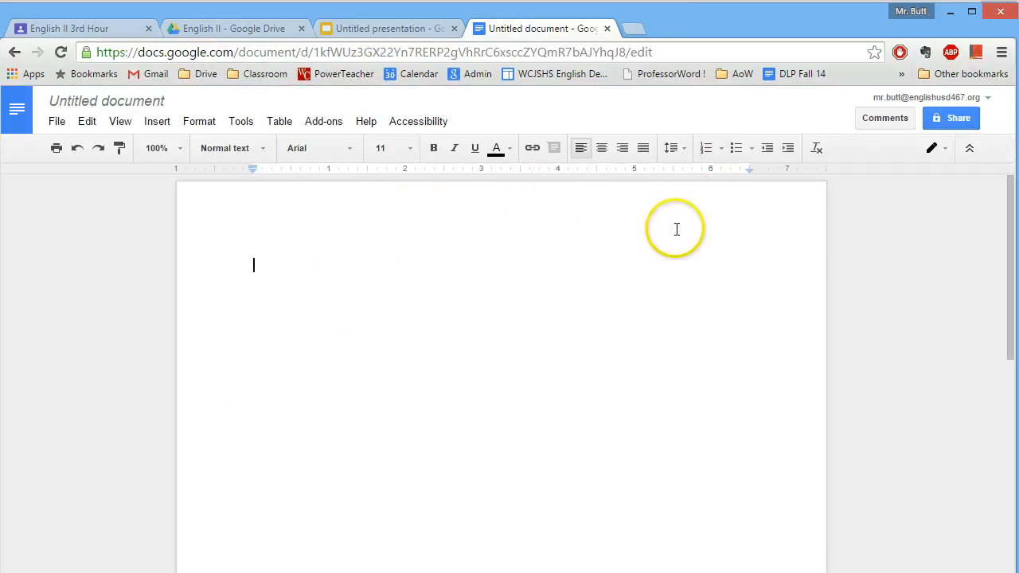
- Start a numbered list in the blank document with the question "What is a mammal?" as its first item
left_click(706, 150)
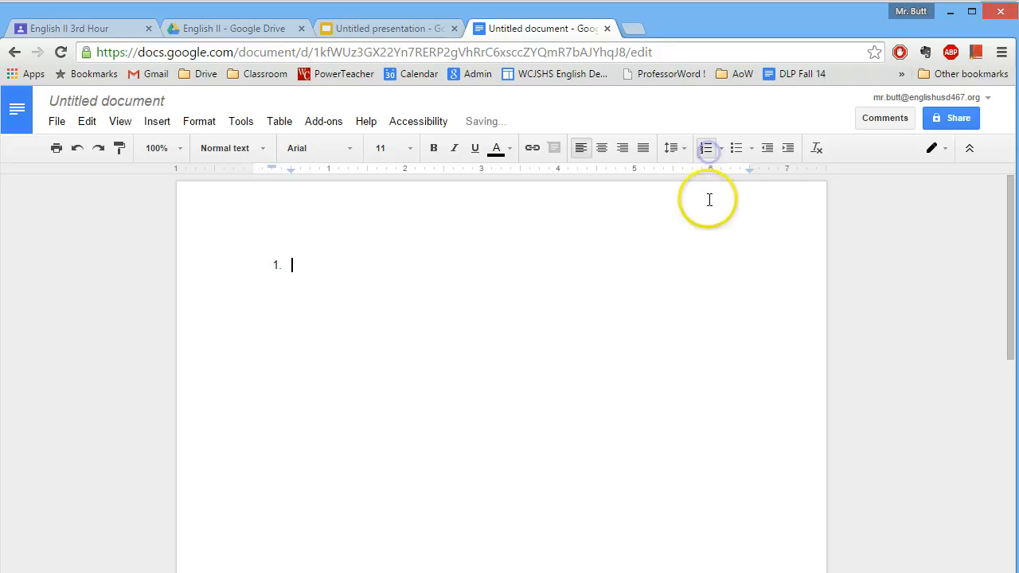
type("What is ")
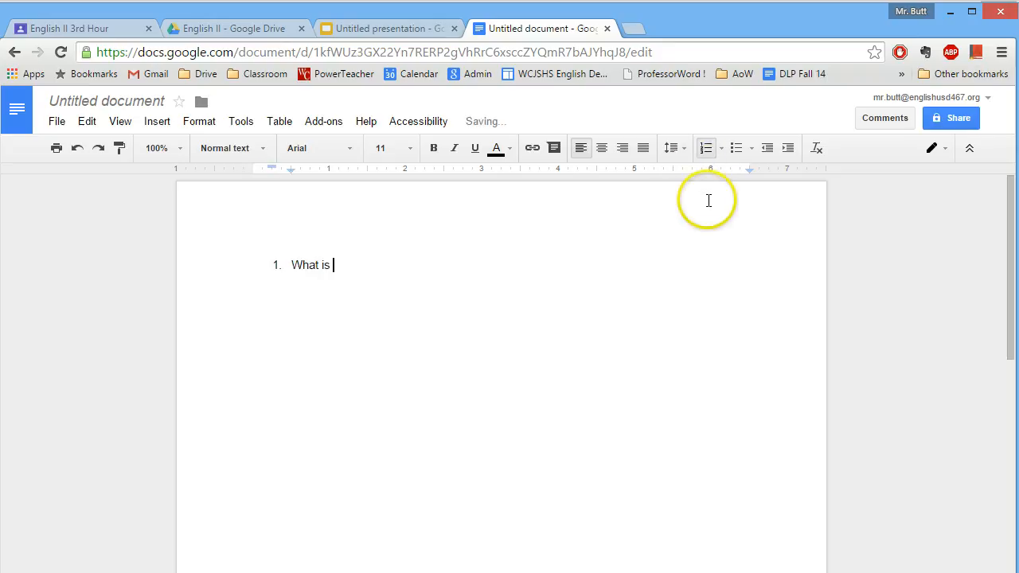
type("t")
key("BackSpace")
type("a mall")
key("BackSpace")
key("BackSpace")
type("ma")
key("BackSpace")
type("mal?")
double_click(417, 226)
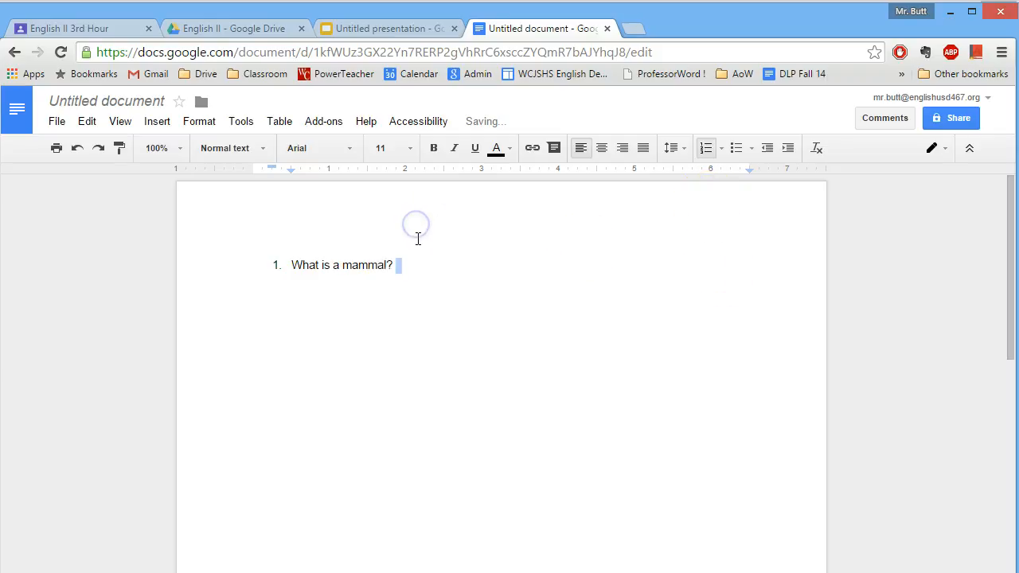
left_click(410, 260)
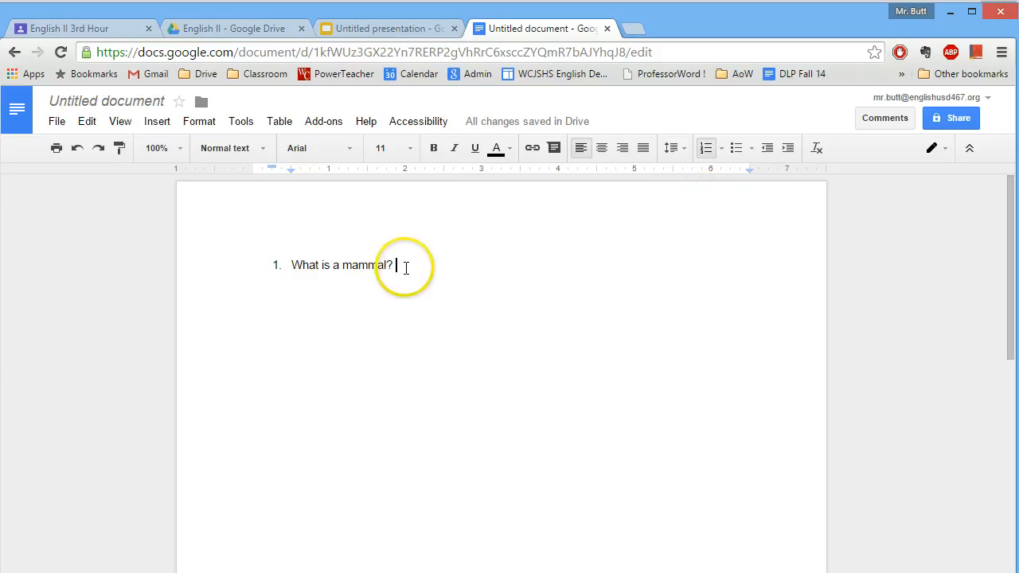
- Add an empty unnumbered line below the question and remove the list numbering from the question itself
key("Return")
key("Return")
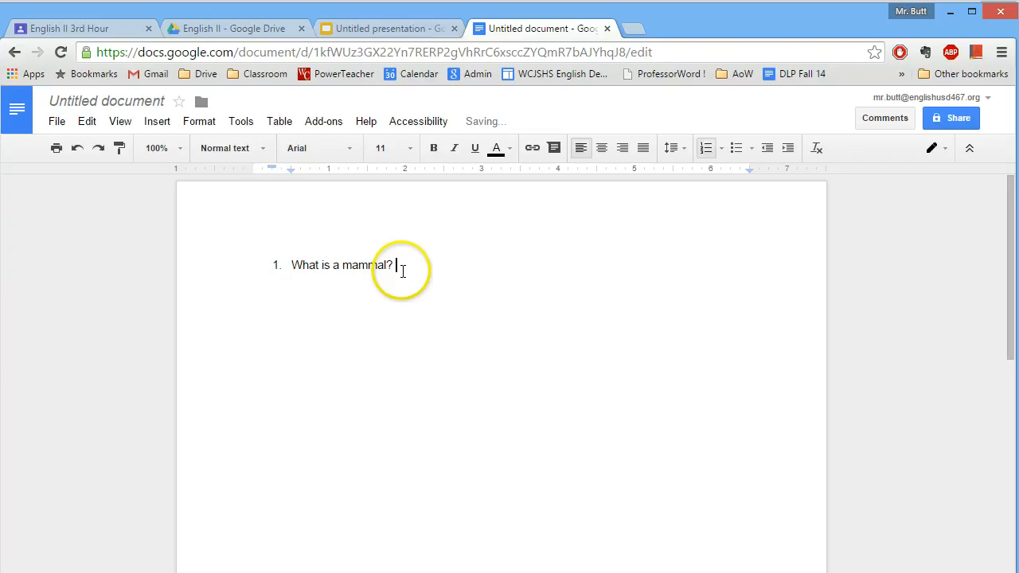
key("Return")
key("Return")
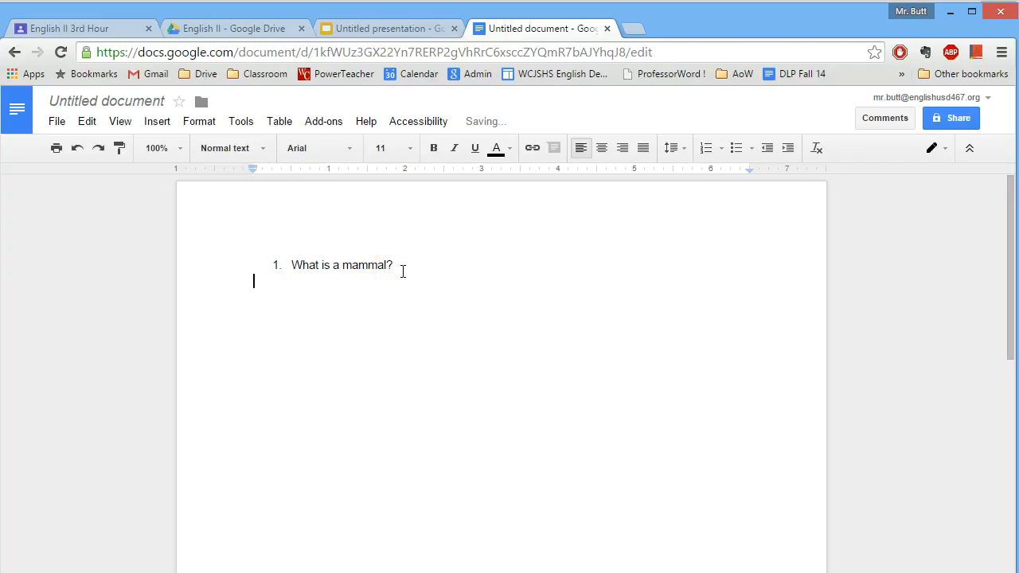
key("Up")
key("BackSpace")
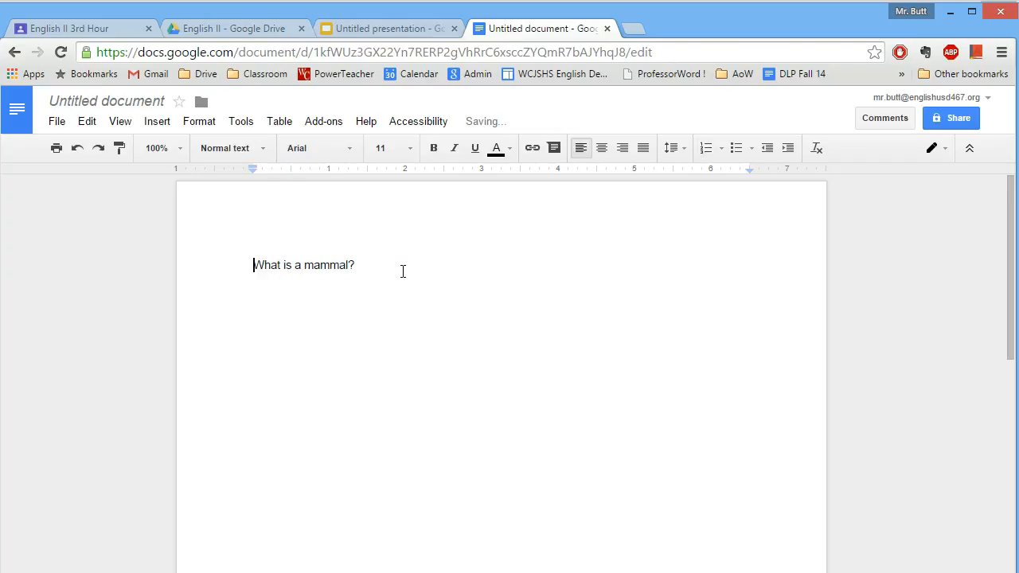
- Make the question "What is a mammal?" bold
double_click(400, 279)
double_click(403, 259)
left_click(356, 266)
left_click(164, 292)
left_click(252, 278)
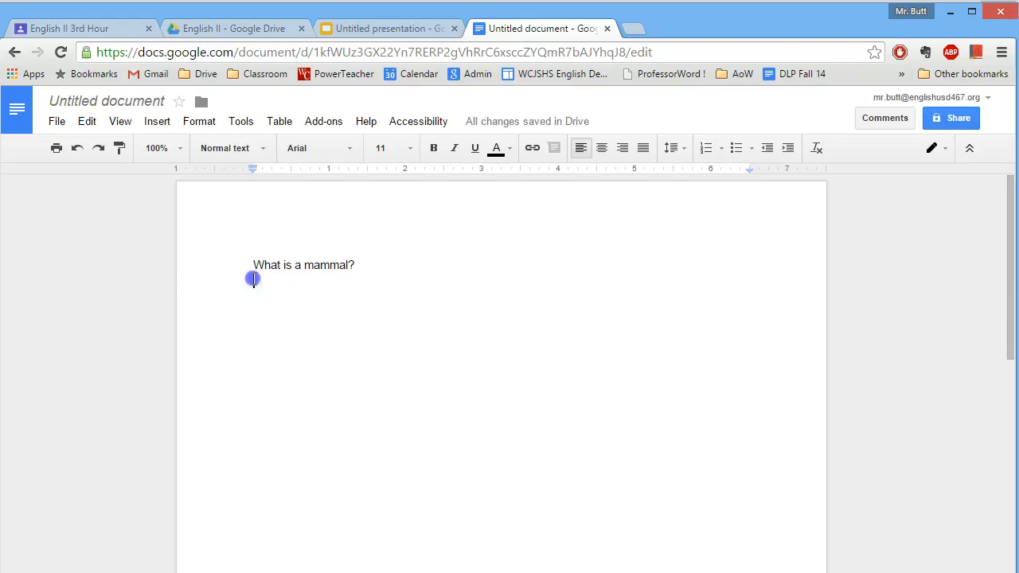
left_click_drag(248, 263, 555, 253)
key("ctrl+b")
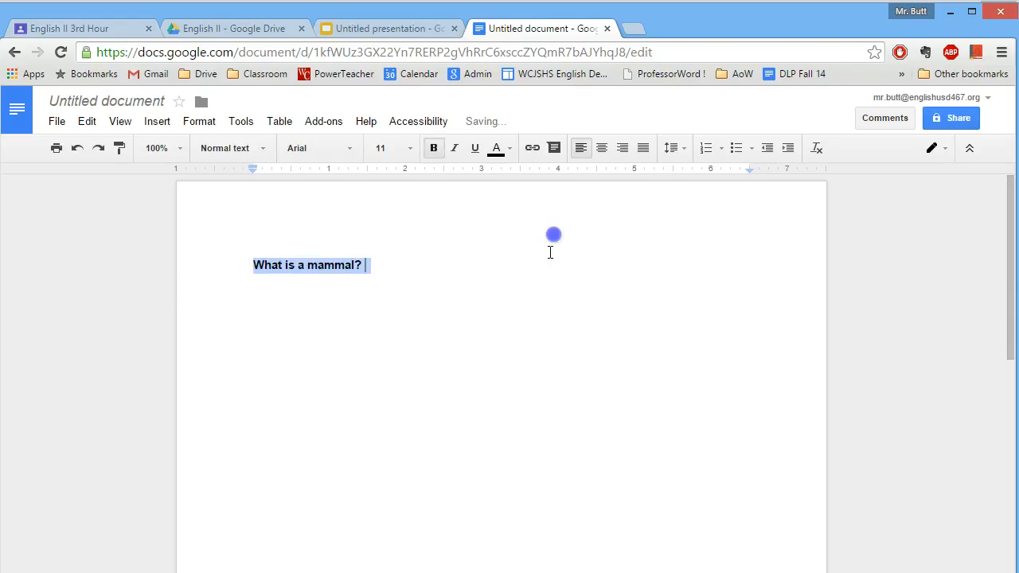
- Enter the sample answer "dlkjasldkfasdfljsdf" in regular weight under the question and start another line
left_click(549, 263)
key("Return")
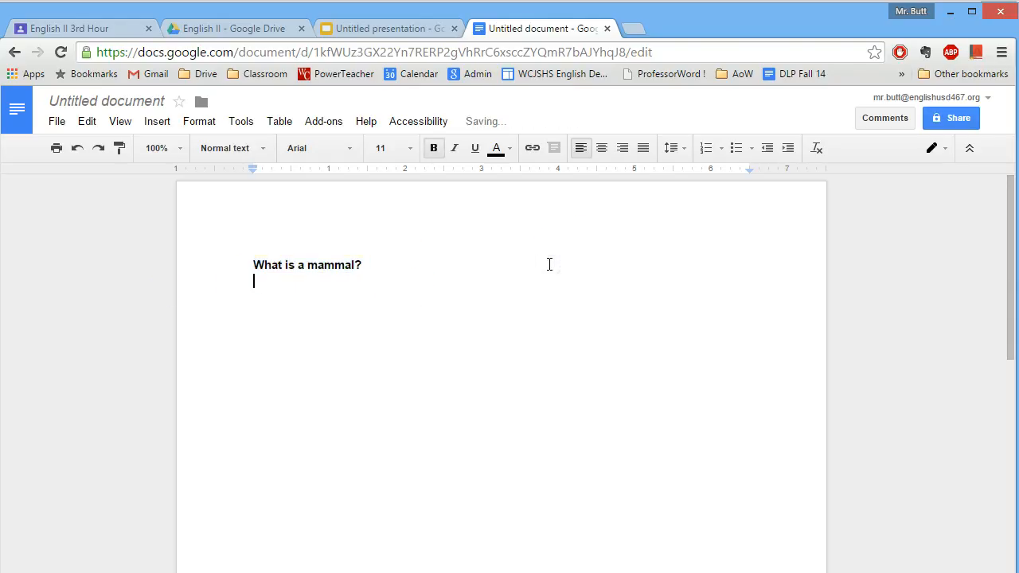
key("ctrl+b")
type("dlkjasldkfasdfljsdf")
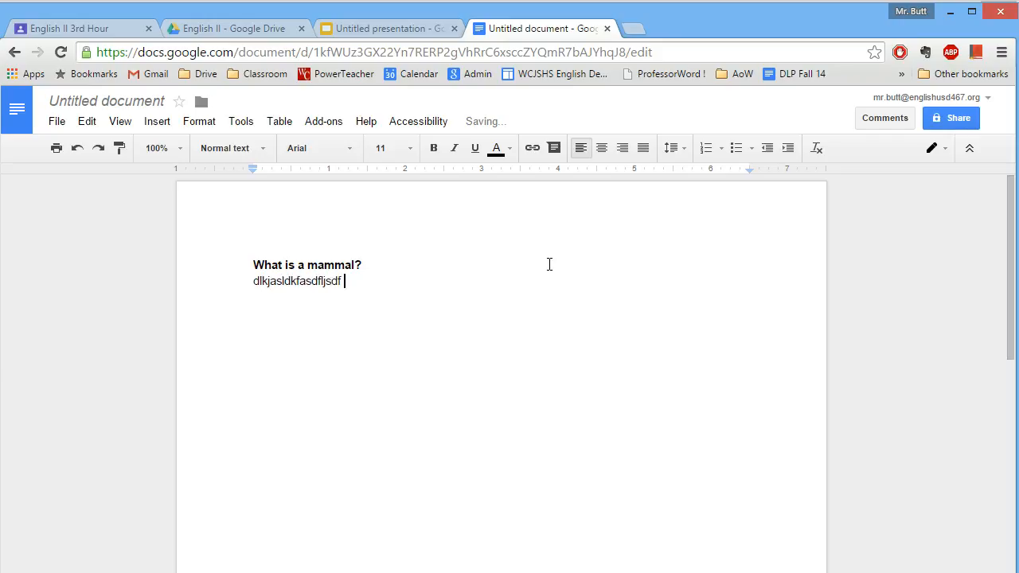
key("Return")
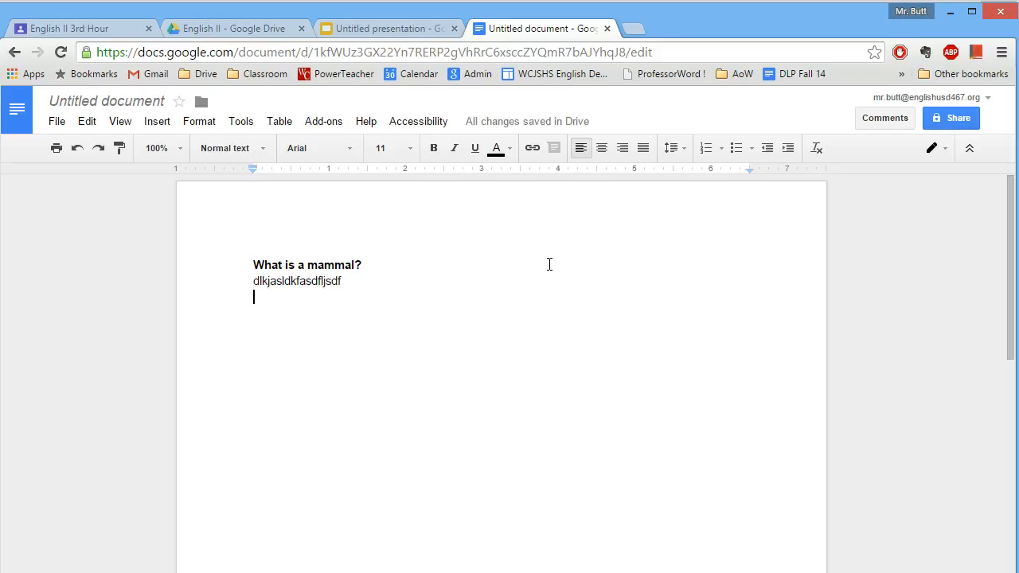